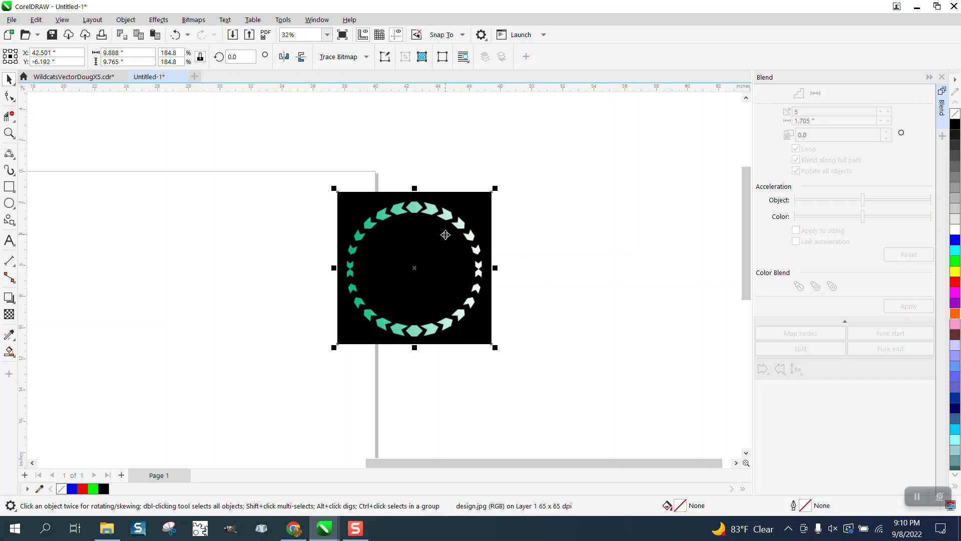
Draw a half-circle arc about 10 inches wide beside the reference image and mirror it vertically so it opens downward
{"action": "scroll", "coordinate": [446, 231], "scroll_direction": "down", "scroll_amount": 1}
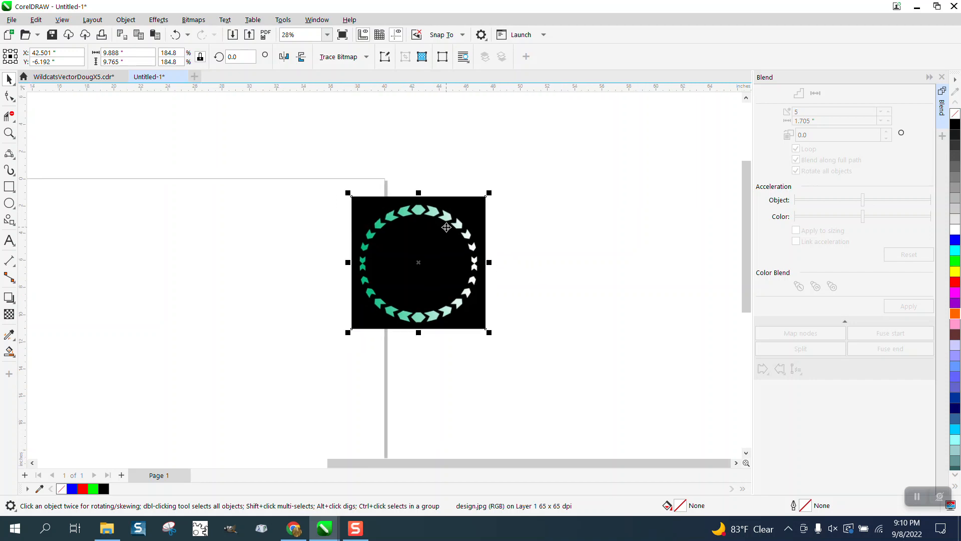
{"action": "left_click", "coordinate": [9, 133]}
{"action": "left_click_drag", "start_coordinate": [341, 202], "coordinate": [586, 347]}
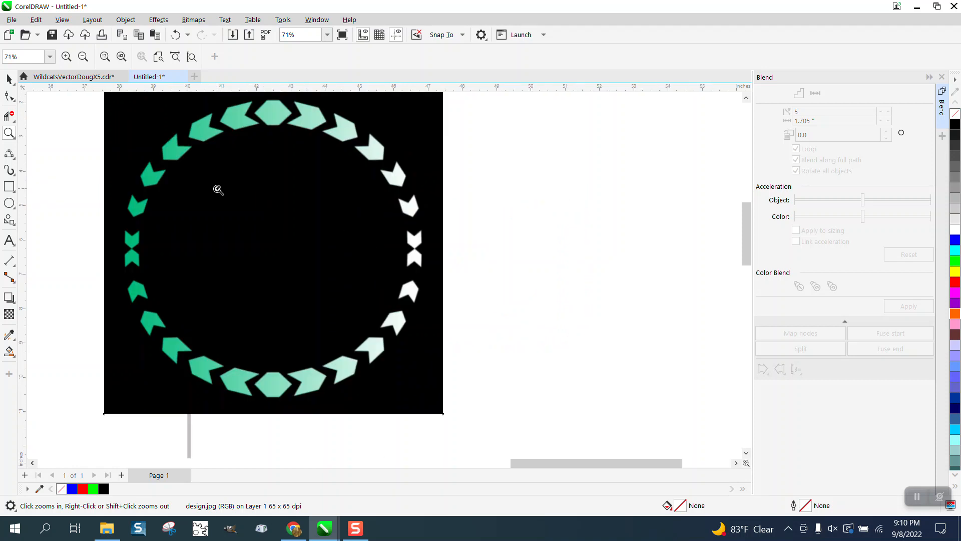
{"action": "scroll", "coordinate": [310, 153], "scroll_direction": "down", "scroll_amount": 3}
{"action": "scroll", "coordinate": [310, 152], "scroll_direction": "down", "scroll_amount": 2}
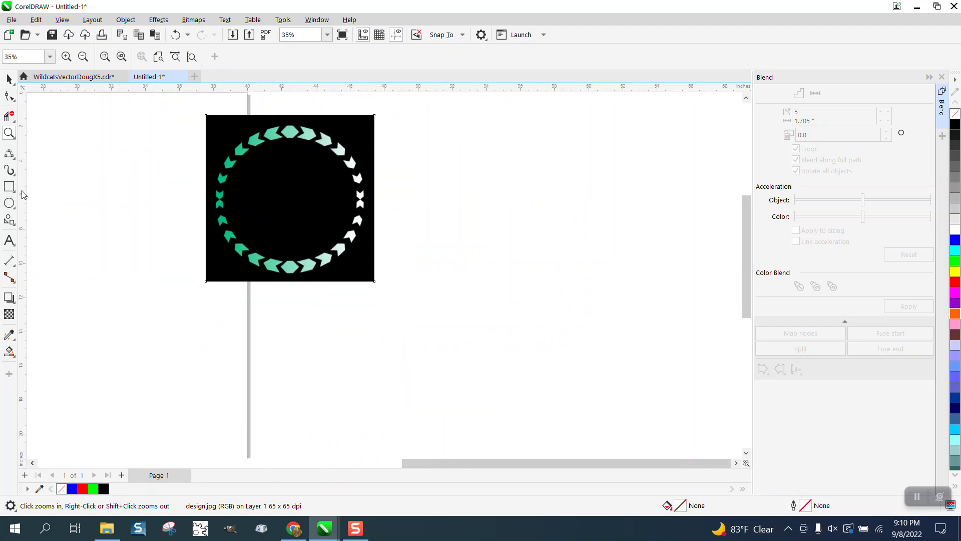
{"action": "left_click", "coordinate": [9, 203]}
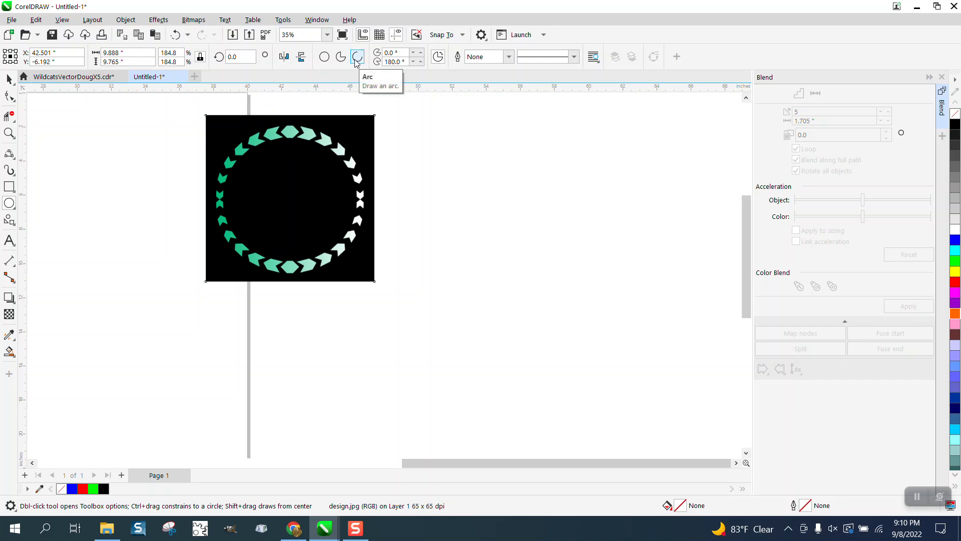
{"action": "left_click_drag", "start_coordinate": [651, 194], "coordinate": [478, 255]}
{"action": "left_click", "coordinate": [301, 56]}
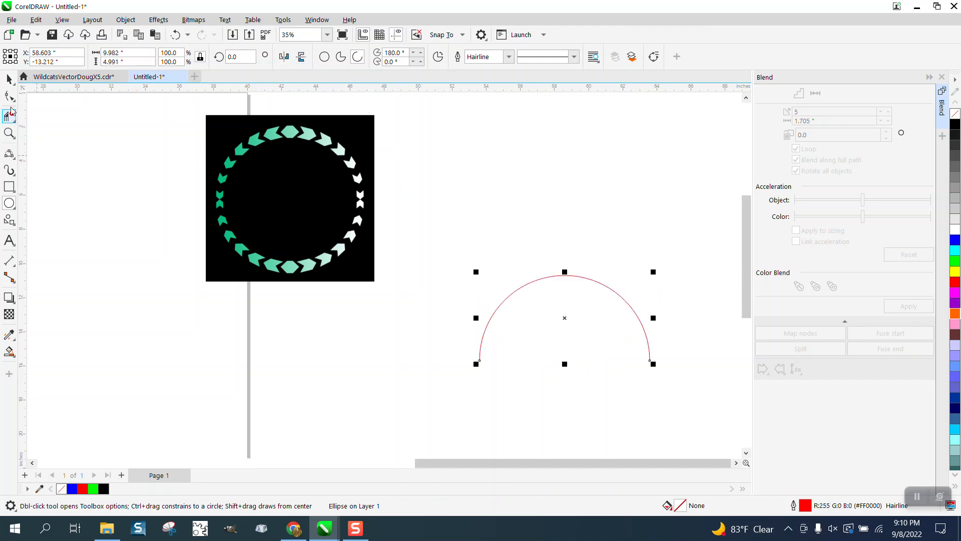
Convert the half-circle arc to curves and break the curve at its top node
{"action": "left_click", "coordinate": [9, 98]}
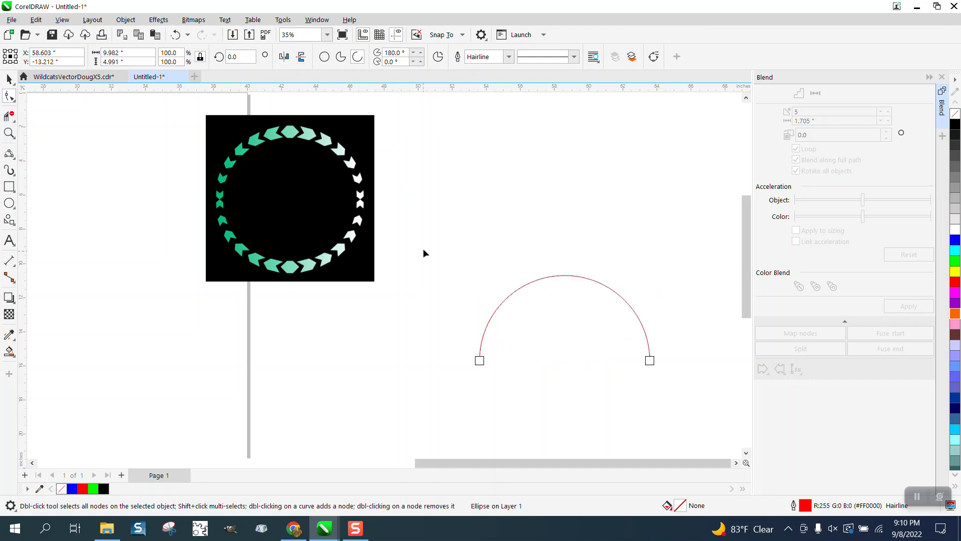
{"action": "left_click", "coordinate": [9, 79]}
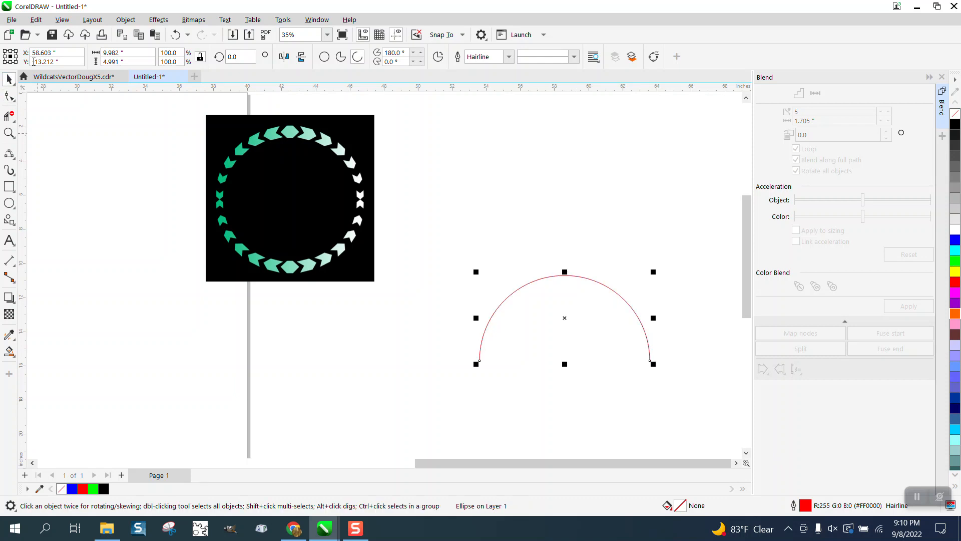
{"action": "left_click", "coordinate": [126, 20]}
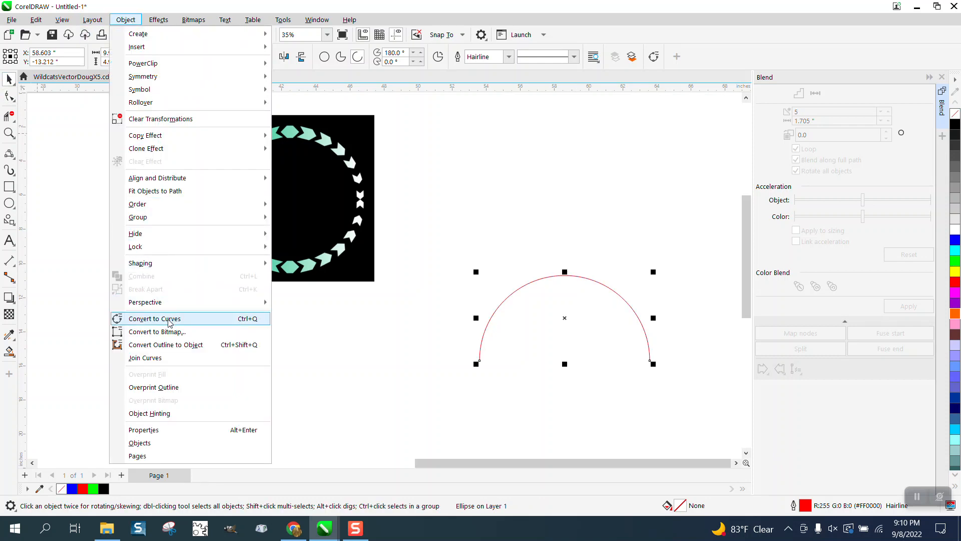
{"action": "left_click", "coordinate": [156, 318]}
{"action": "left_click", "coordinate": [13, 99]}
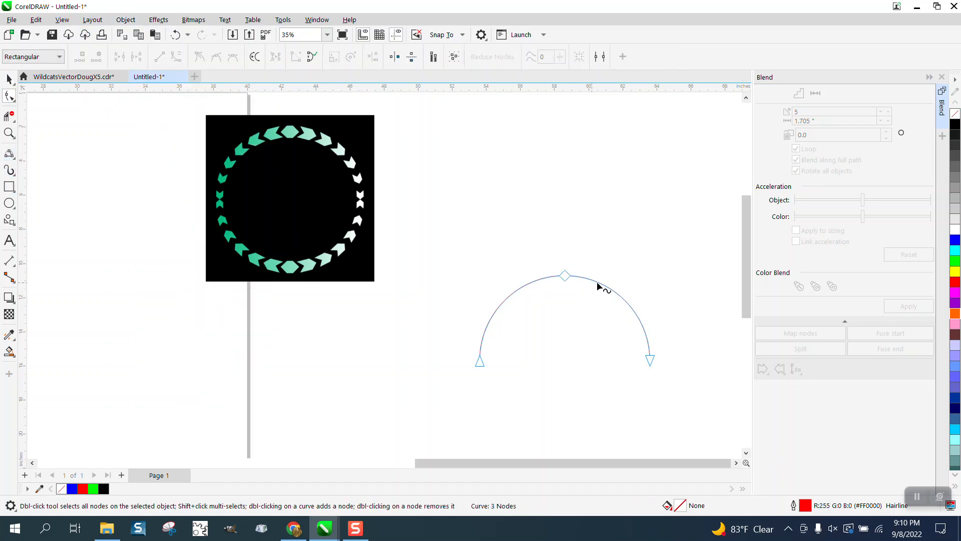
{"action": "left_click", "coordinate": [566, 277]}
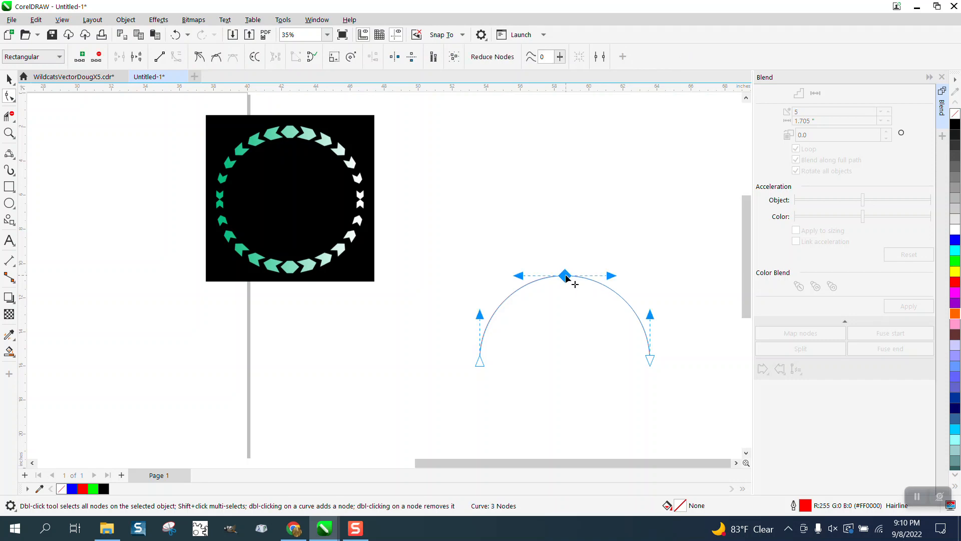
{"action": "right_click", "coordinate": [566, 276]}
{"action": "left_click", "coordinate": [601, 328]}
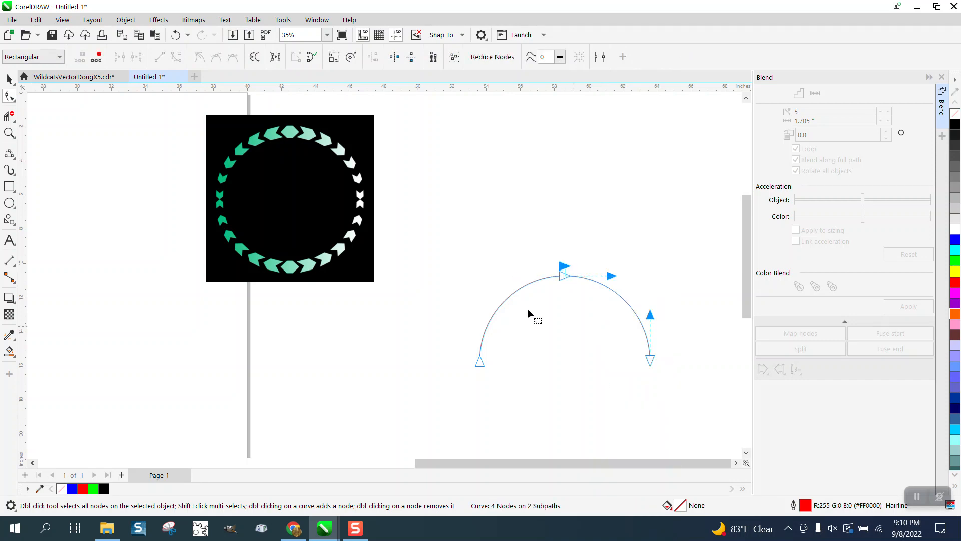
Duplicate the half-circle arc and move the copy straight up 8 inches
{"action": "left_click", "coordinate": [9, 79]}
{"action": "left_click", "coordinate": [461, 206]}
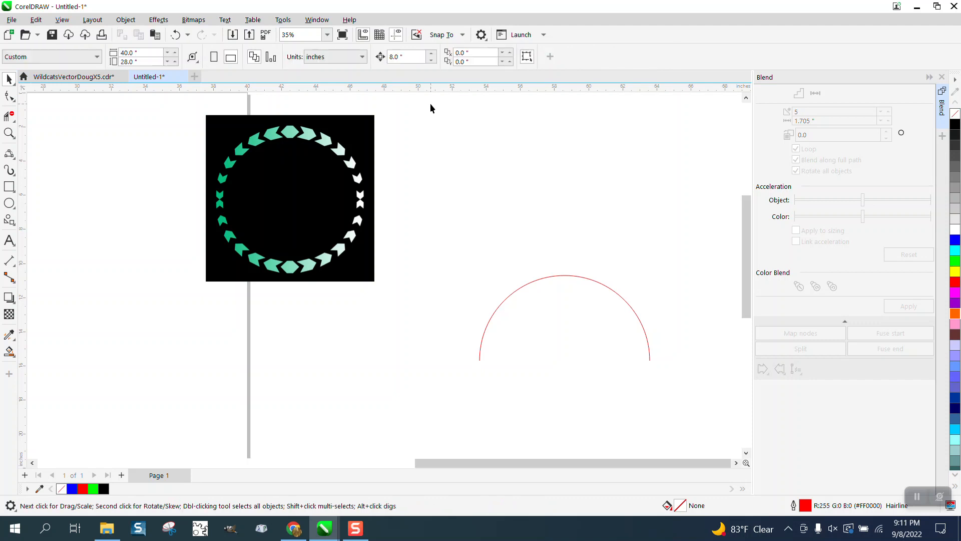
{"action": "left_click", "coordinate": [540, 281]}
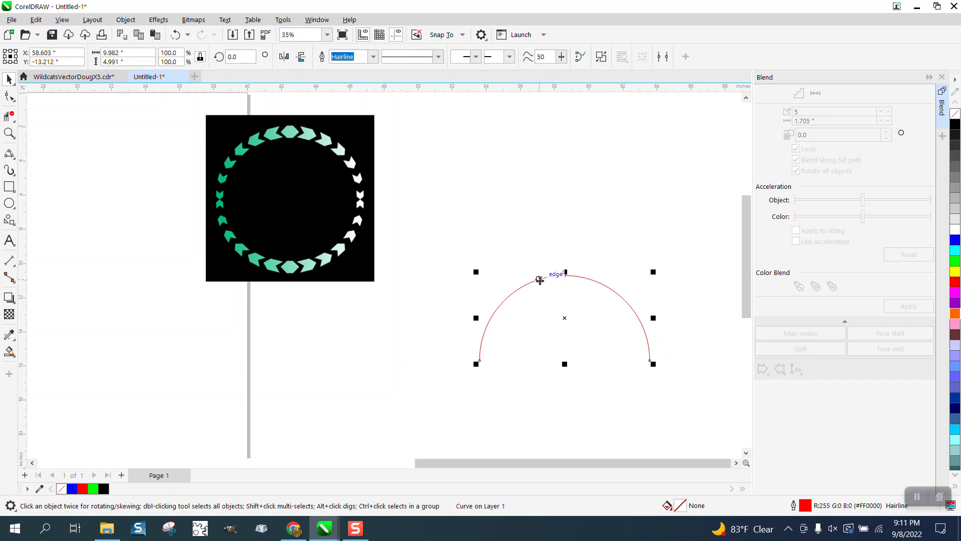
{"action": "key", "text": "ctrl+c"}
{"action": "key", "text": "ctrl+v"}
{"action": "key", "text": "shift+Up"}
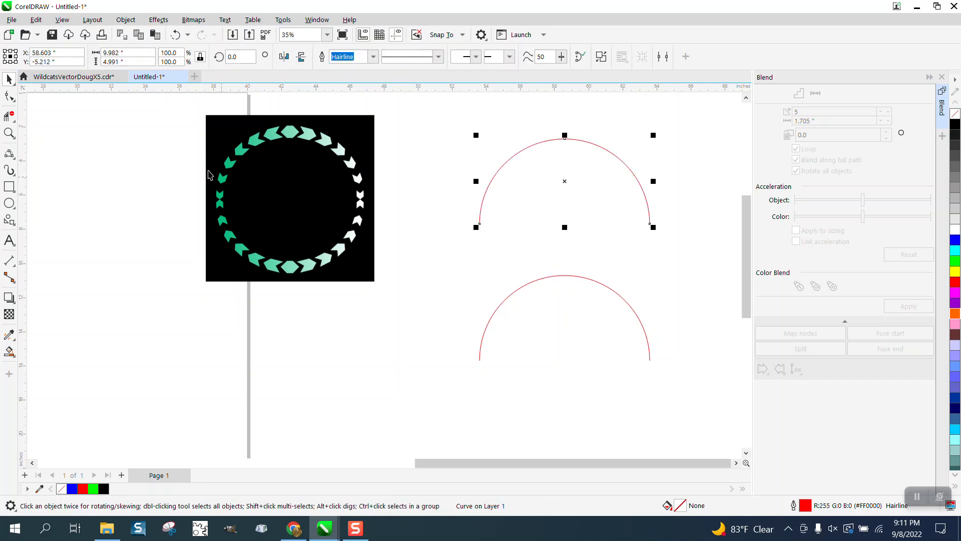
Delete the left half of the upper arc and the right half of the lower arc with Virtual Segment Delete
{"action": "left_click", "coordinate": [7, 117]}
{"action": "left_click_drag", "start_coordinate": [464, 152], "coordinate": [517, 190]}
{"action": "left_click_drag", "start_coordinate": [611, 325], "coordinate": [611, 328]}
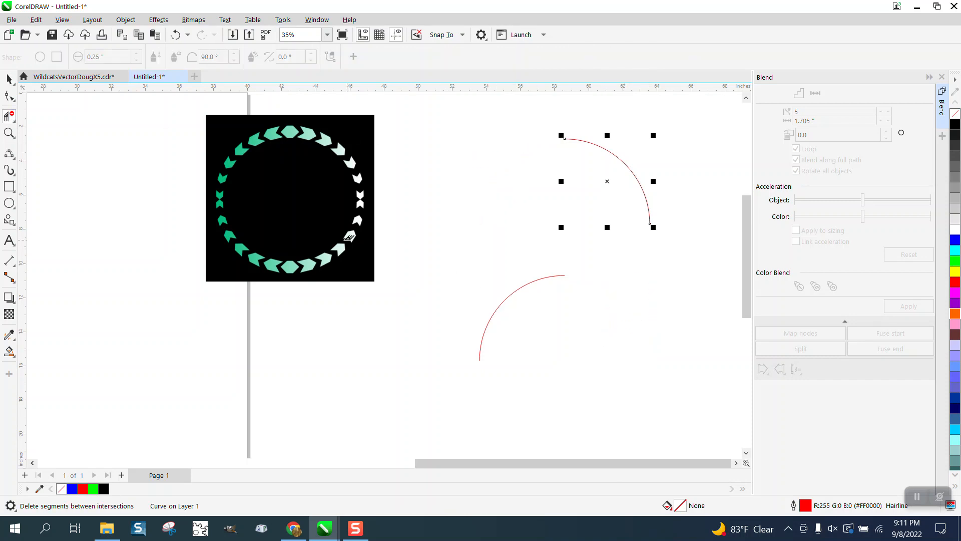
Move the black reference image about 5.5 inches to the right, closer to the two arcs
{"action": "left_click", "coordinate": [9, 132]}
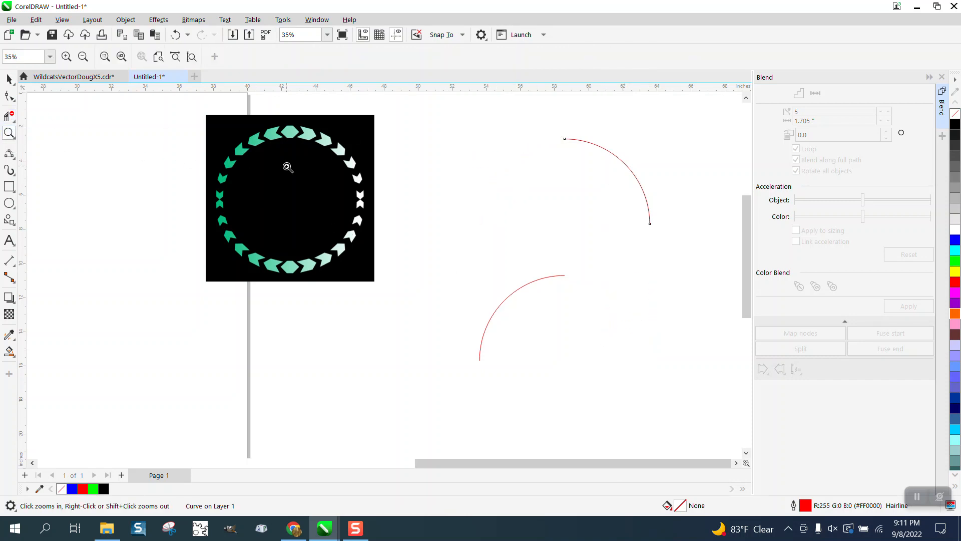
{"action": "left_click", "coordinate": [9, 79]}
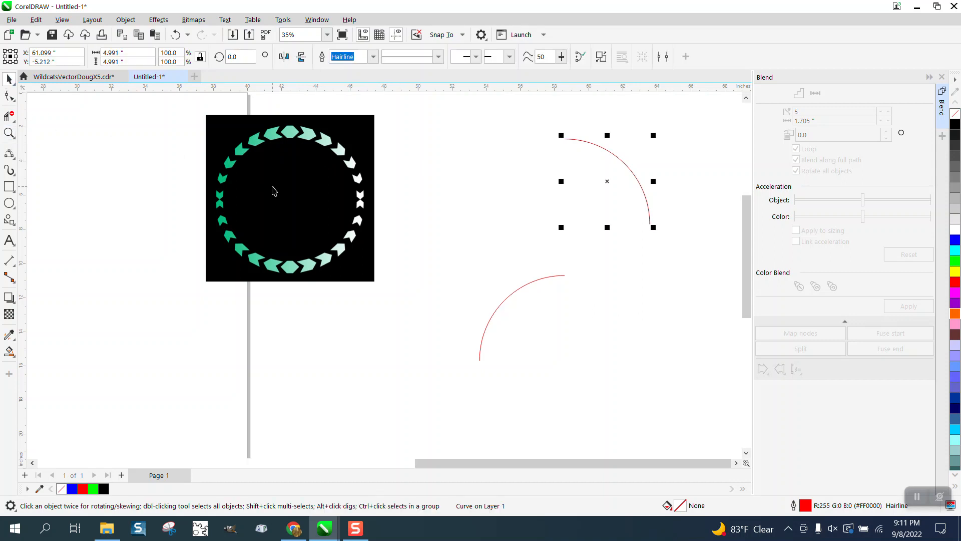
{"action": "left_click_drag", "start_coordinate": [274, 191], "coordinate": [369, 192]}
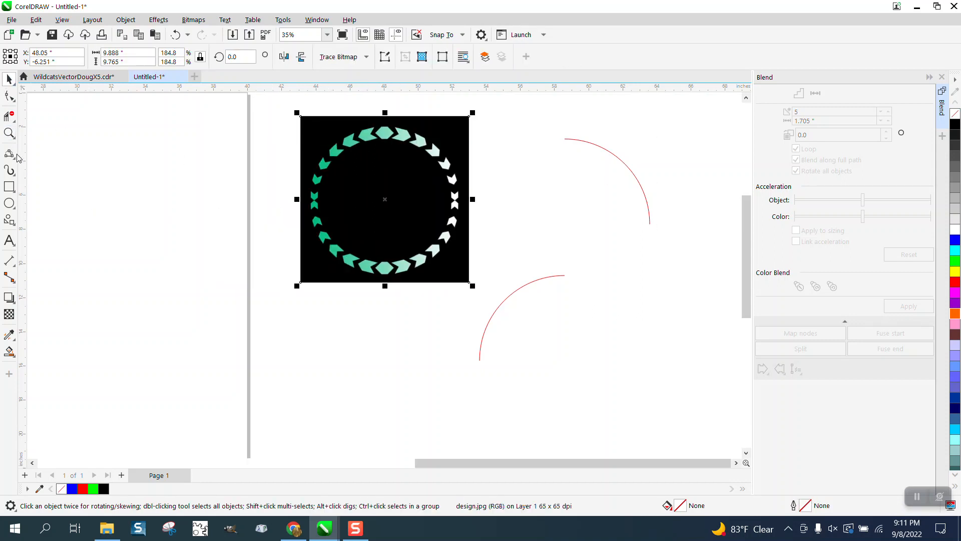
Draw a square about 0.79 inches wide inside the curve of the lower quarter arc
{"action": "left_click", "coordinate": [9, 132]}
{"action": "left_click_drag", "start_coordinate": [397, 256], "coordinate": [720, 422]}
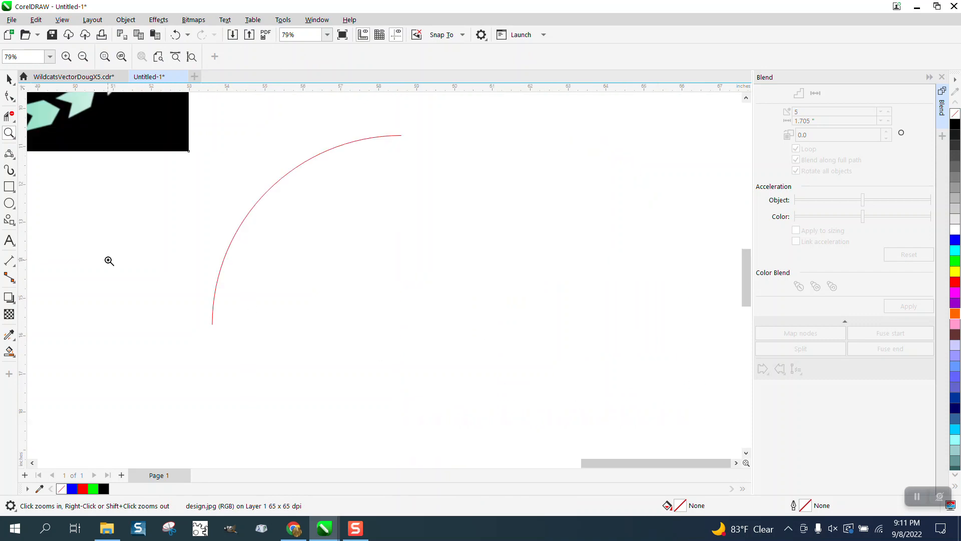
{"action": "left_click", "coordinate": [16, 195]}
{"action": "left_click", "coordinate": [43, 188]}
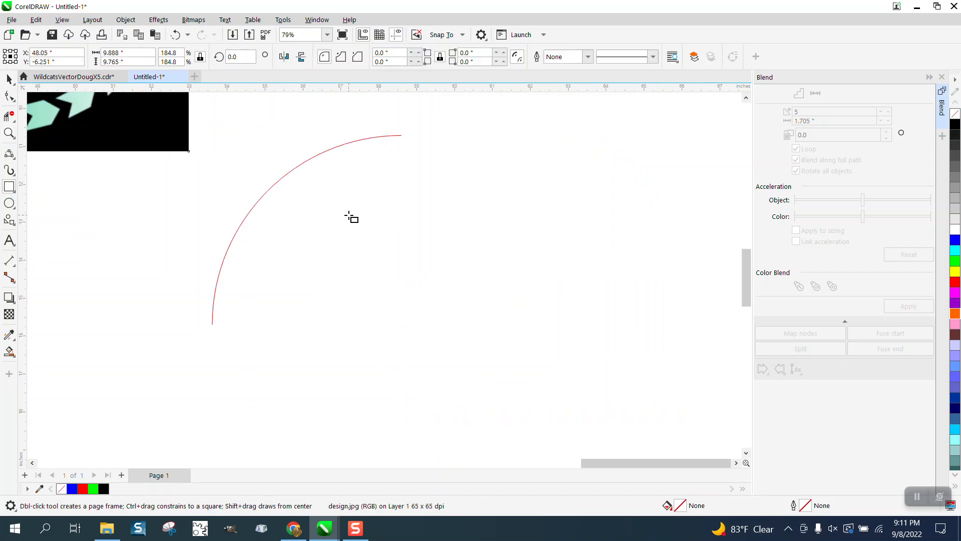
{"action": "left_click_drag", "start_coordinate": [349, 215], "coordinate": [319, 247]}
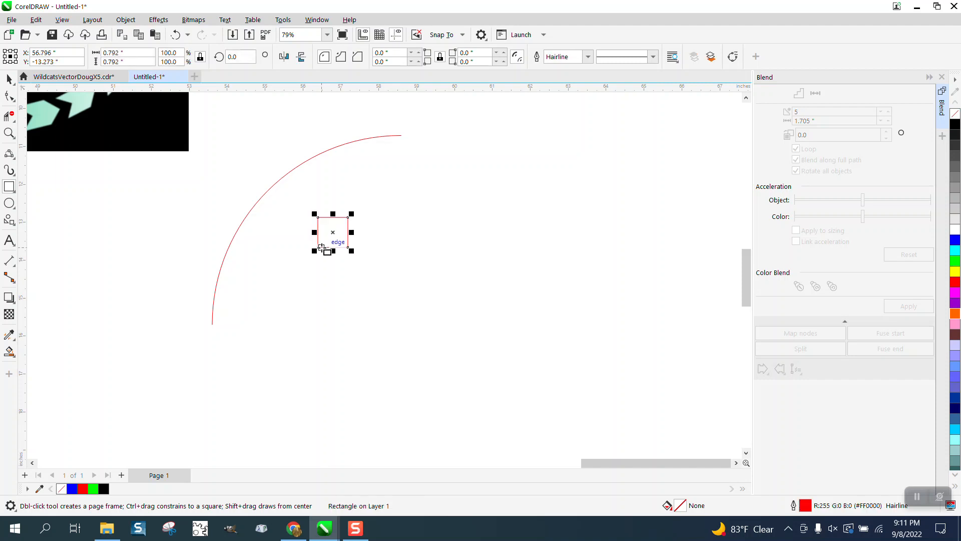
Convert the square to curves and add a node at the midpoint of each of its sides
{"action": "left_click", "coordinate": [126, 19]}
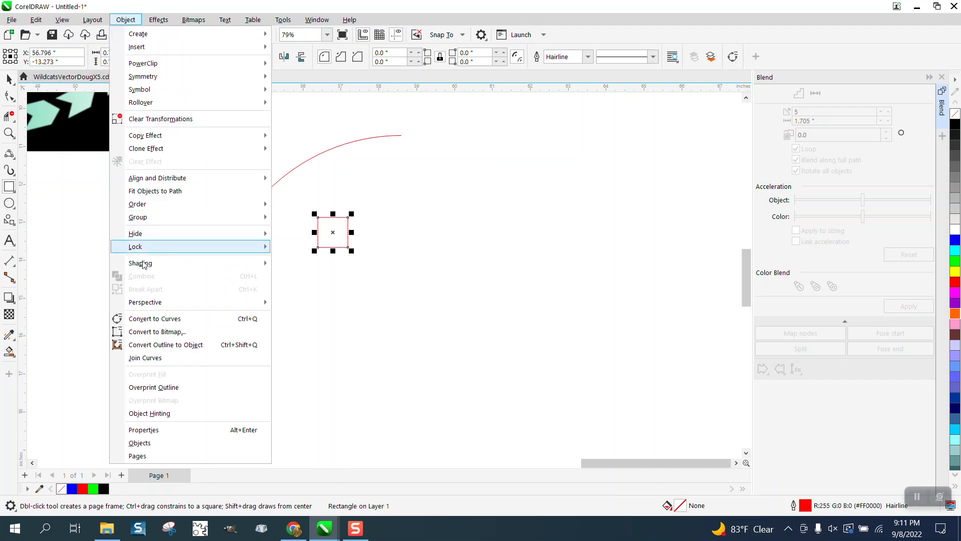
{"action": "left_click", "coordinate": [152, 318]}
{"action": "key", "text": "F10"}
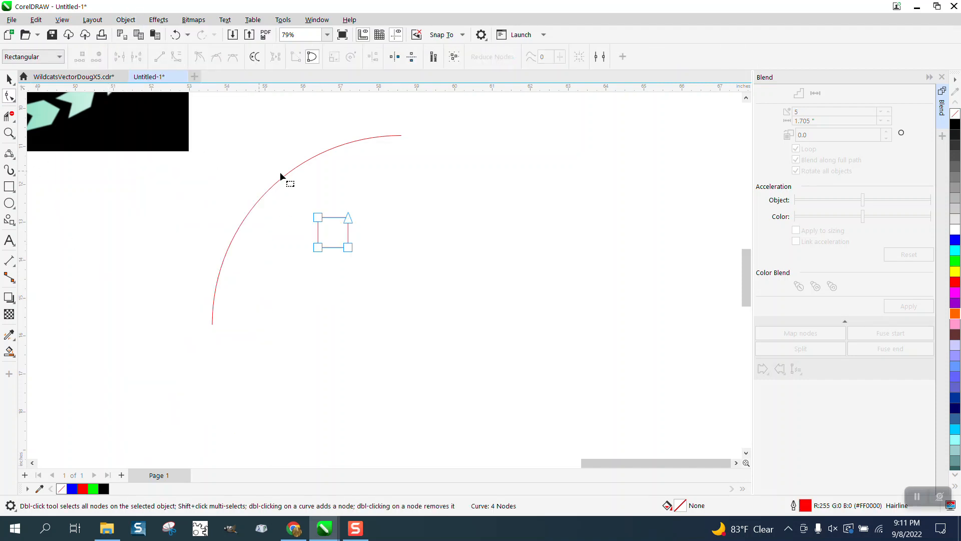
{"action": "left_click_drag", "start_coordinate": [305, 196], "coordinate": [410, 272]}
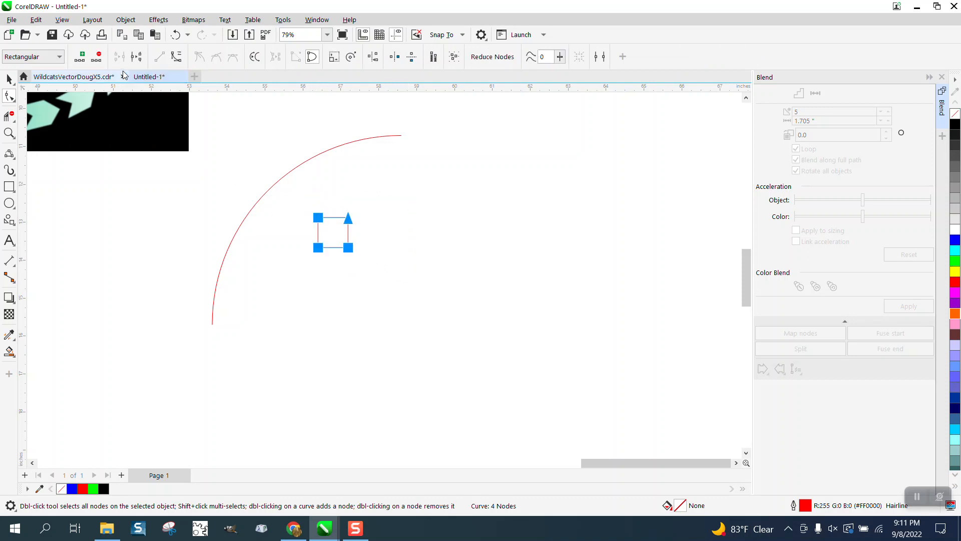
{"action": "left_click", "coordinate": [82, 59]}
{"action": "left_click", "coordinate": [379, 143]}
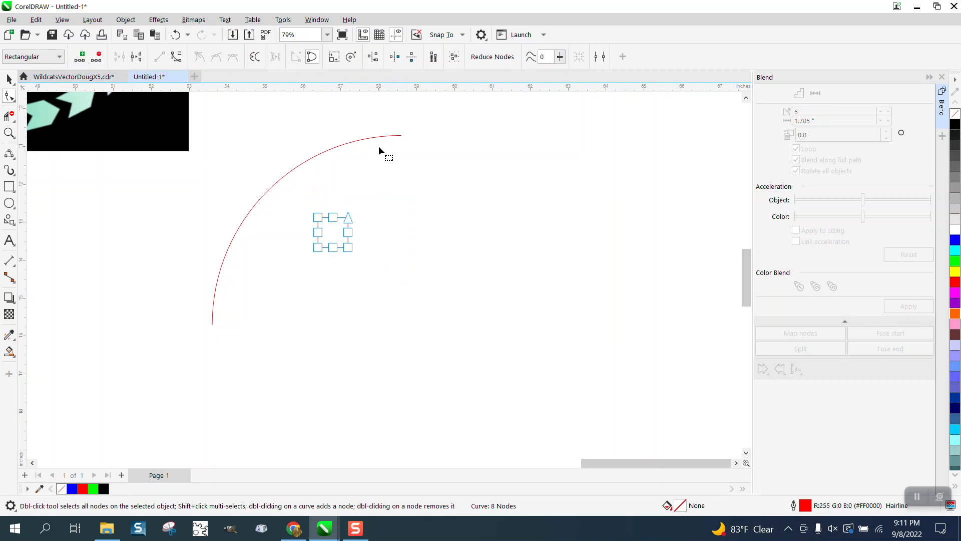
Move the square's top and bottom midpoint nodes down about 0.4 inches to form a downward-pointing chevron
{"action": "left_click", "coordinate": [9, 133]}
{"action": "left_click_drag", "start_coordinate": [292, 203], "coordinate": [511, 326]}
{"action": "left_click", "coordinate": [9, 95]}
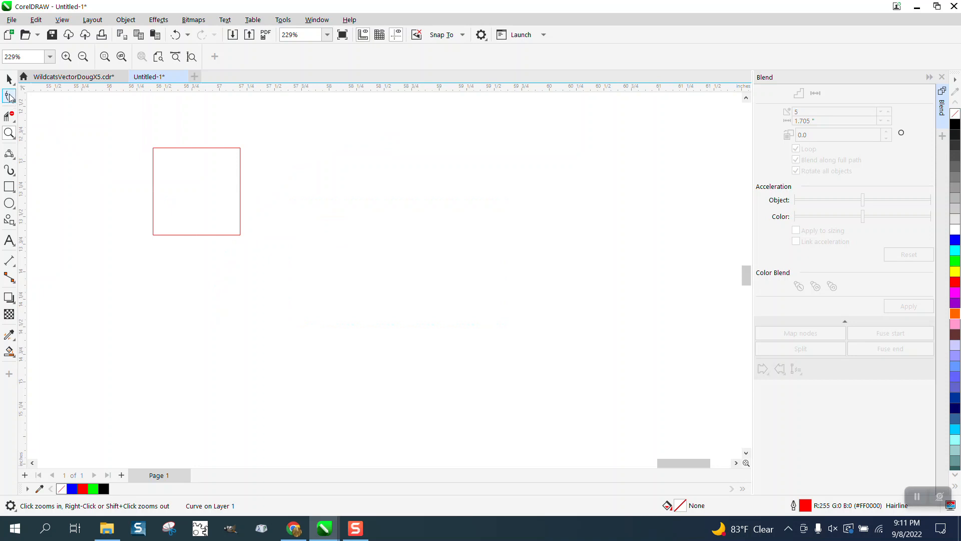
{"action": "left_click", "coordinate": [203, 149]}
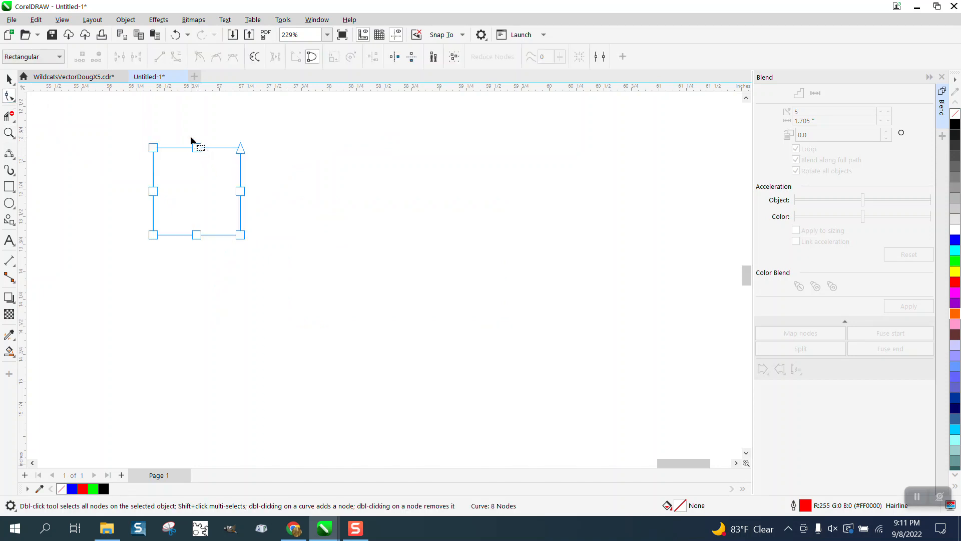
{"action": "left_click_drag", "start_coordinate": [205, 239], "coordinate": [191, 283]}
{"action": "left_click", "coordinate": [9, 78]}
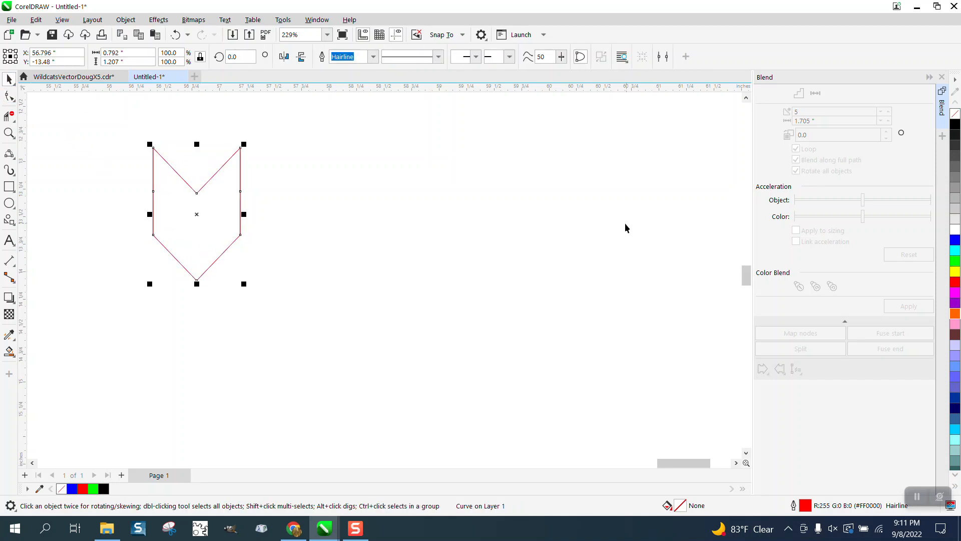
Duplicate the chevron to its right and scale the copy to 50 percent
{"action": "left_click_drag", "start_coordinate": [198, 213], "coordinate": [395, 211]}
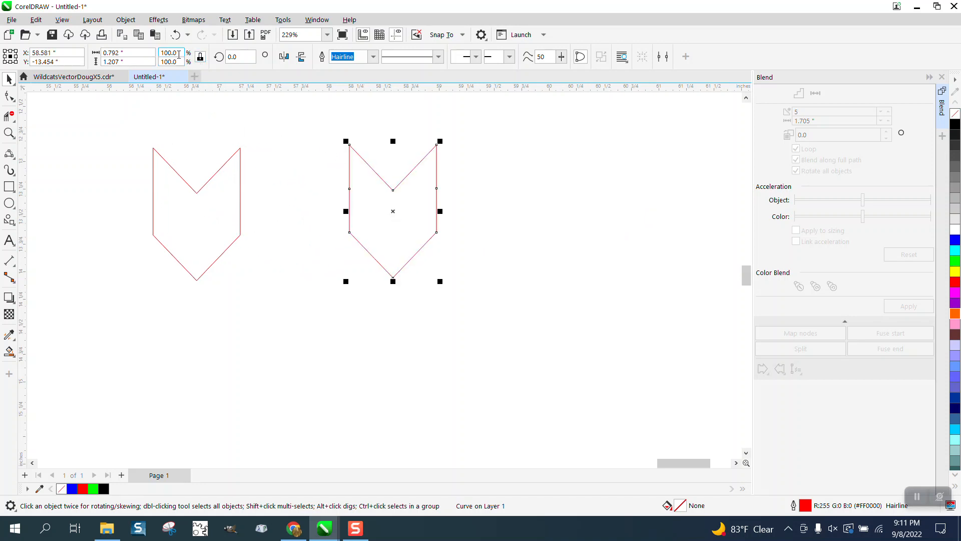
{"action": "double_click", "coordinate": [168, 53]}
{"action": "type", "text": "50"}
{"action": "key", "text": "Return"}
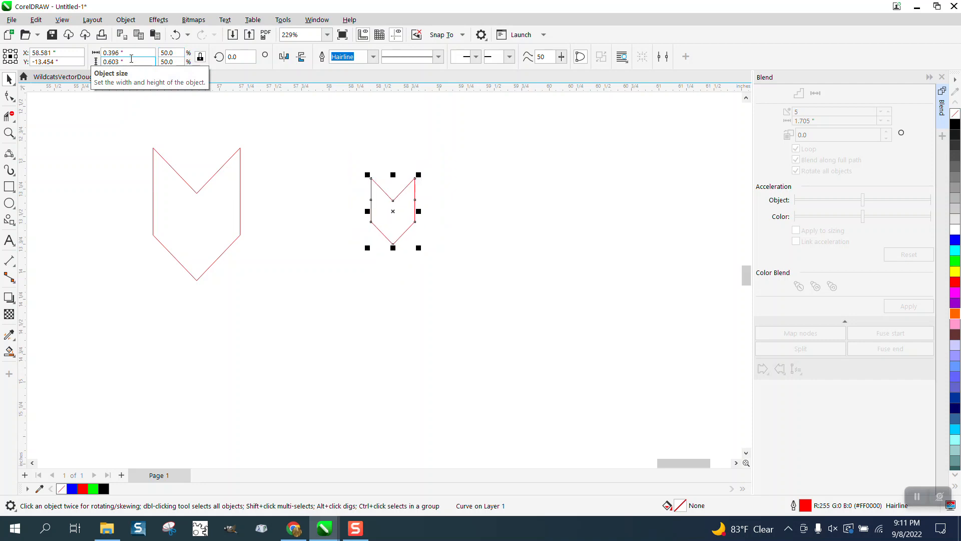
{"action": "scroll", "coordinate": [448, 256], "scroll_direction": "down", "scroll_amount": 1}
{"action": "scroll", "coordinate": [447, 256], "scroll_direction": "down", "scroll_amount": 4}
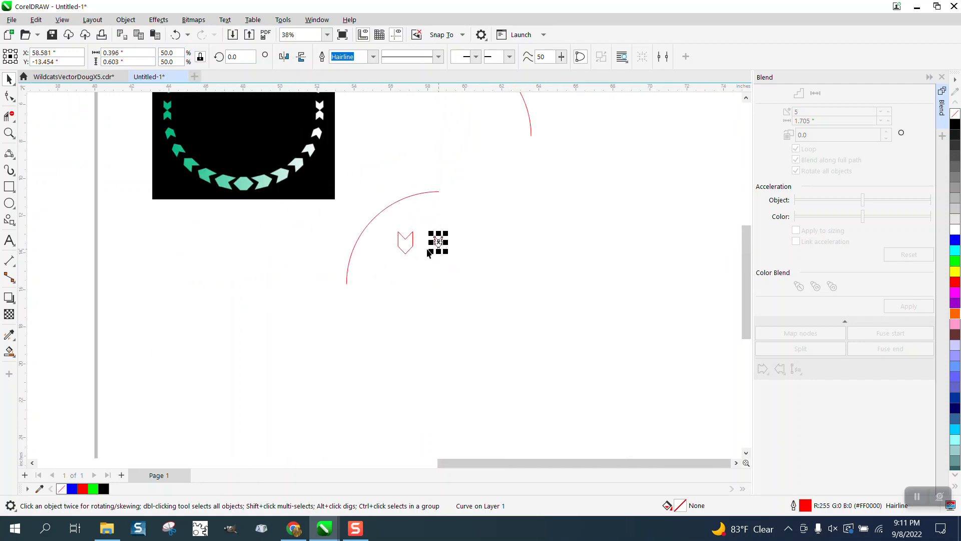
{"action": "left_click_drag", "start_coordinate": [383, 221], "coordinate": [500, 263]}
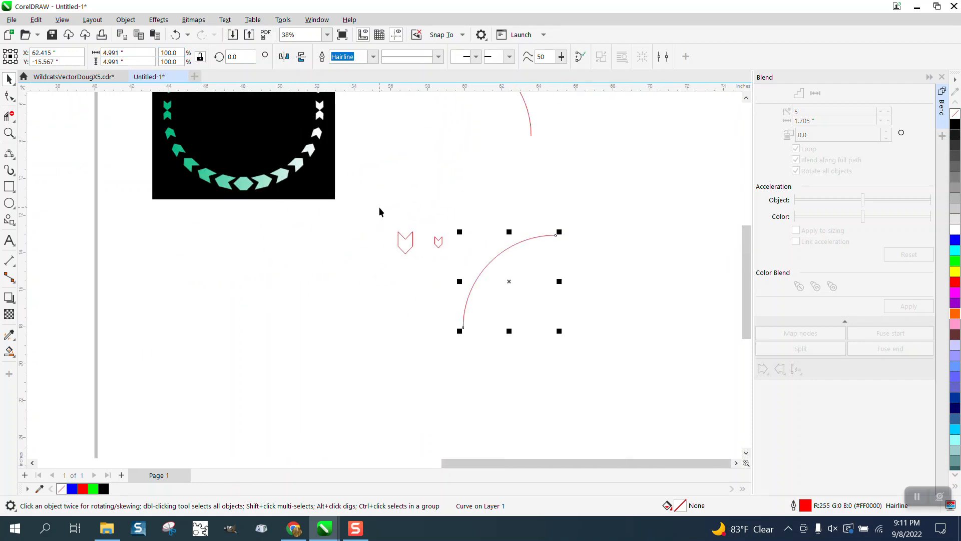
{"action": "left_click_drag", "start_coordinate": [379, 212], "coordinate": [453, 252]}
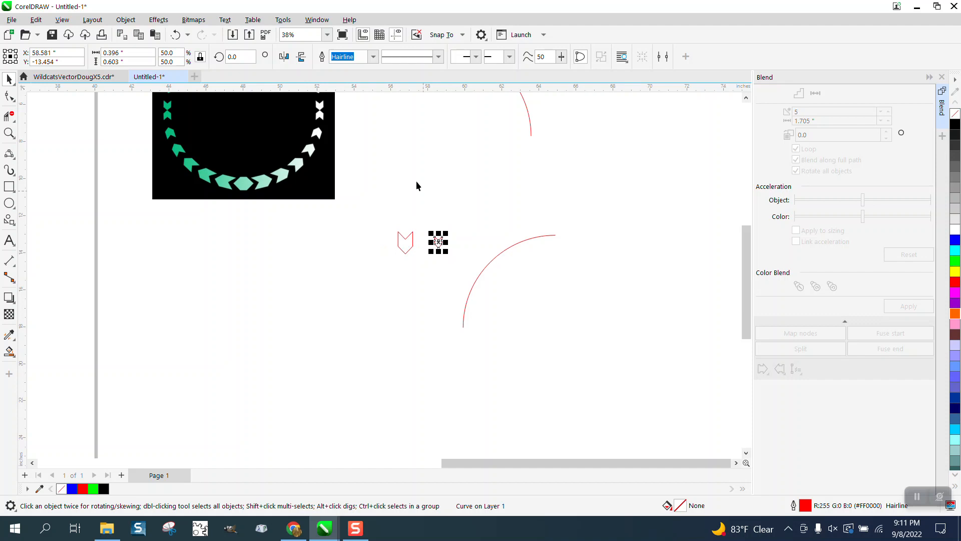
{"action": "left_click", "coordinate": [176, 34]}
Blend the large and small chevrons with 5 steps between them
{"action": "left_click_drag", "start_coordinate": [494, 209], "coordinate": [383, 276]}
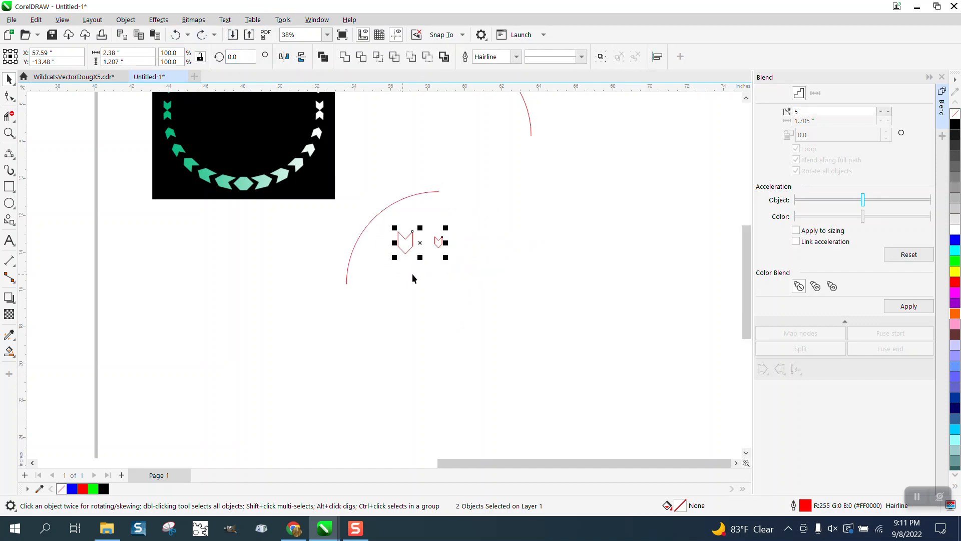
{"action": "left_click", "coordinate": [909, 306]}
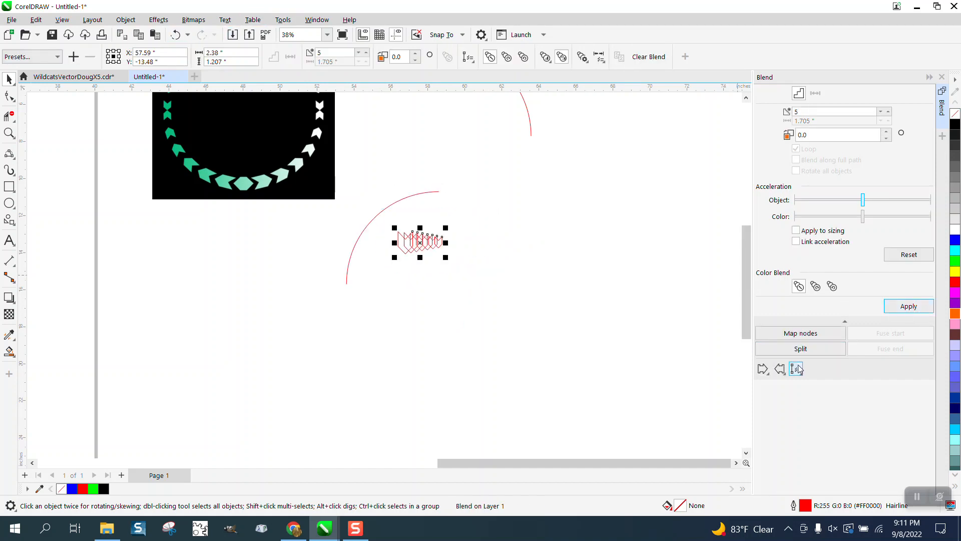
Try to fit the chevron blend to the lower quarter arc, blending along the full path with all objects rotated
{"action": "left_click", "coordinate": [796, 370]}
{"action": "left_click", "coordinate": [780, 369]}
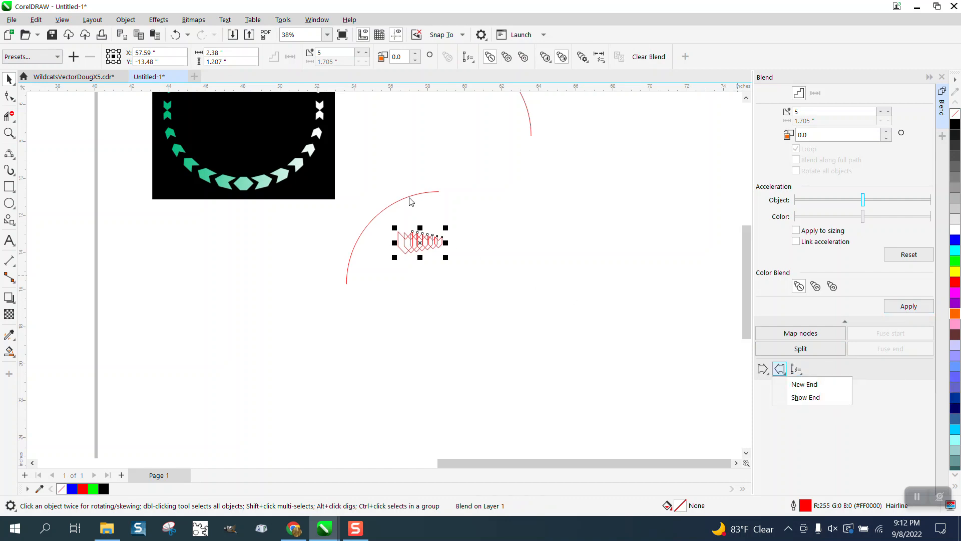
{"action": "left_click", "coordinate": [779, 369]}
{"action": "left_click", "coordinate": [780, 368]}
{"action": "left_click", "coordinate": [805, 384]}
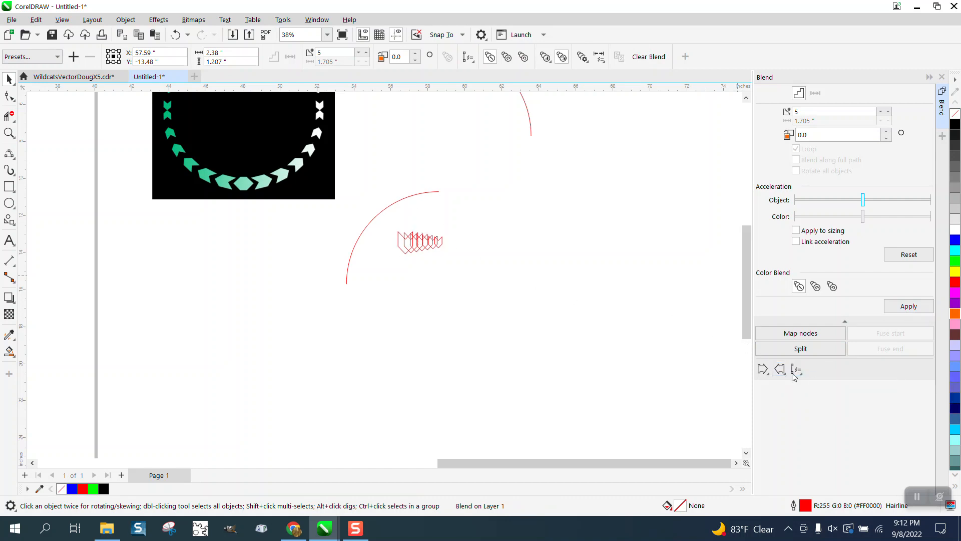
{"action": "left_click", "coordinate": [428, 191]}
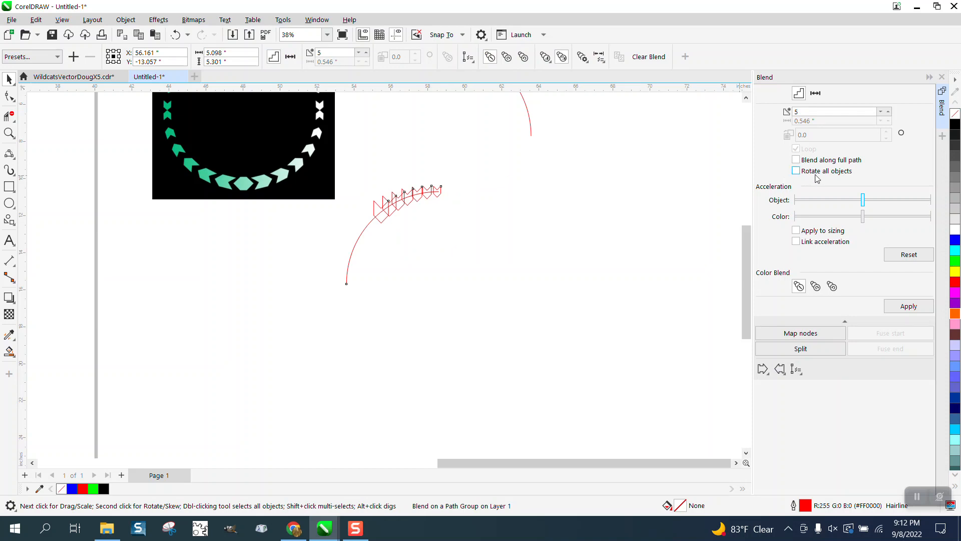
{"action": "left_click", "coordinate": [796, 160]}
{"action": "left_click", "coordinate": [796, 171]}
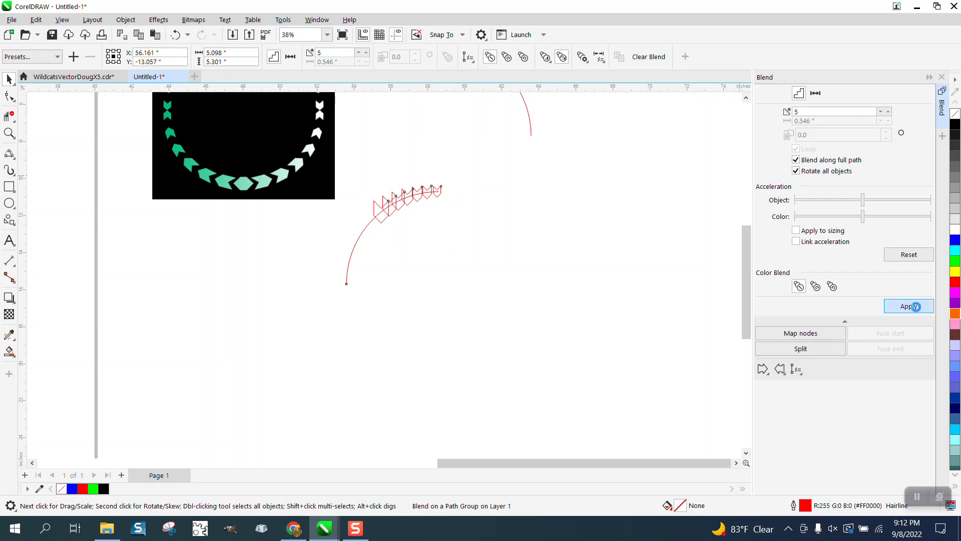
{"action": "left_click", "coordinate": [912, 308]}
Undo the path fitting and the blend, back to the two separate chevrons
{"action": "left_click", "coordinate": [176, 35]}
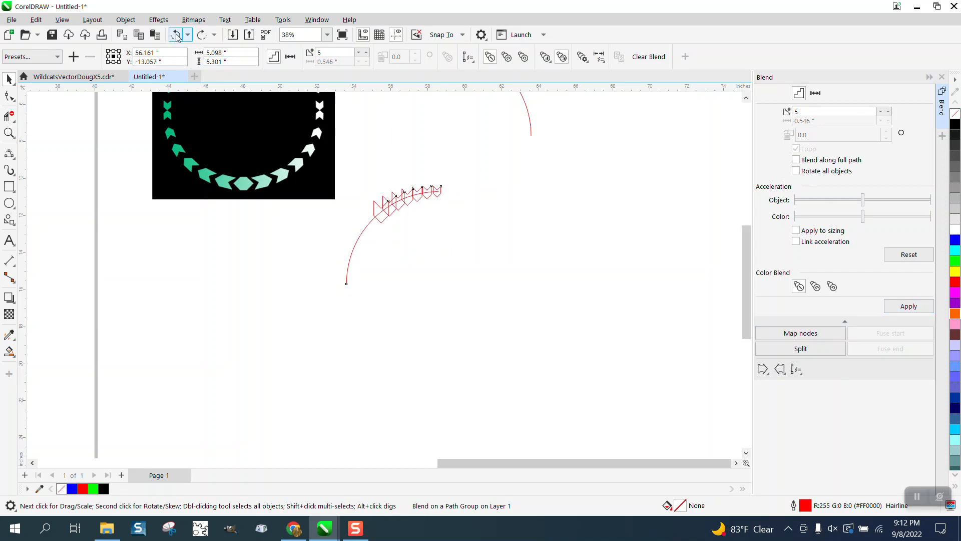
{"action": "left_click", "coordinate": [175, 35]}
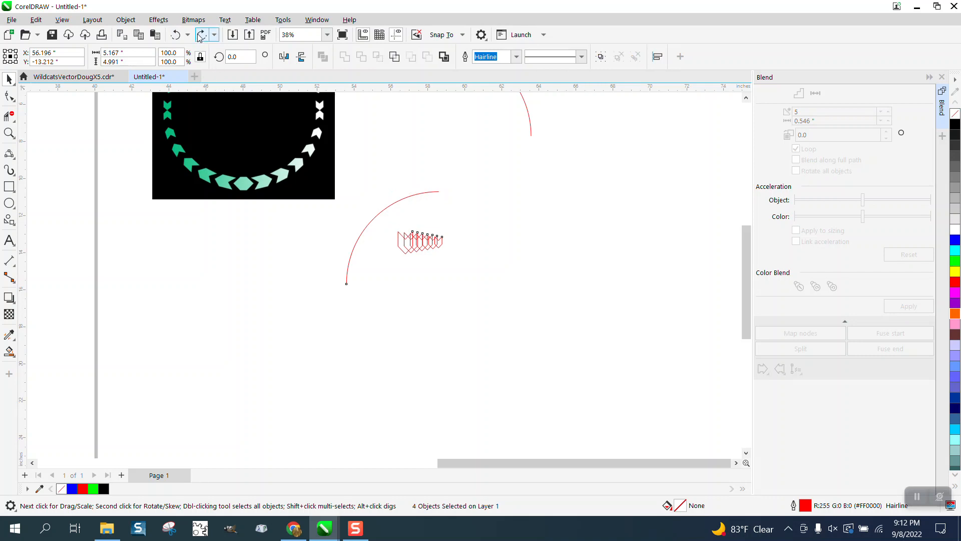
{"action": "left_click", "coordinate": [175, 35]}
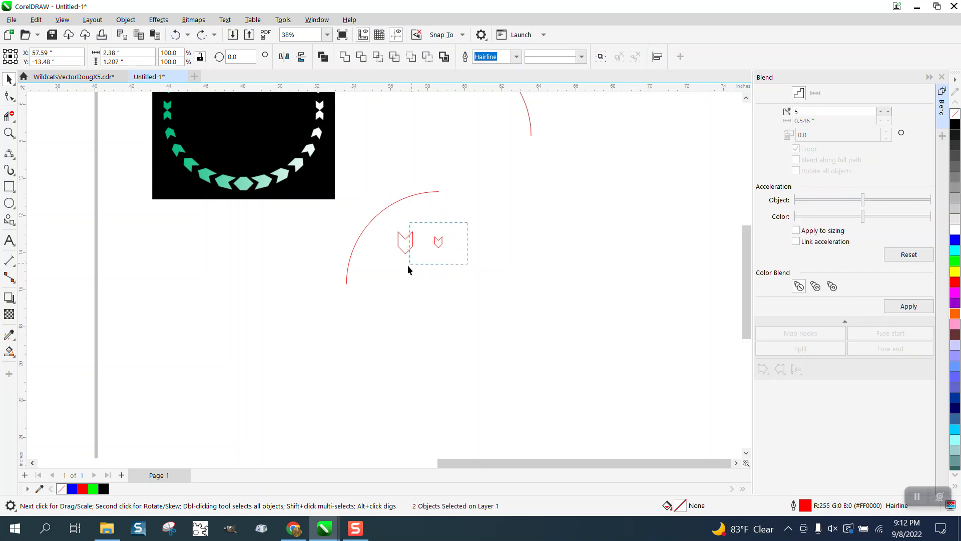
Rotate the two chevrons together by 90 degrees and blend them again with 5 steps
{"action": "left_click_drag", "start_coordinate": [408, 269], "coordinate": [379, 281]}
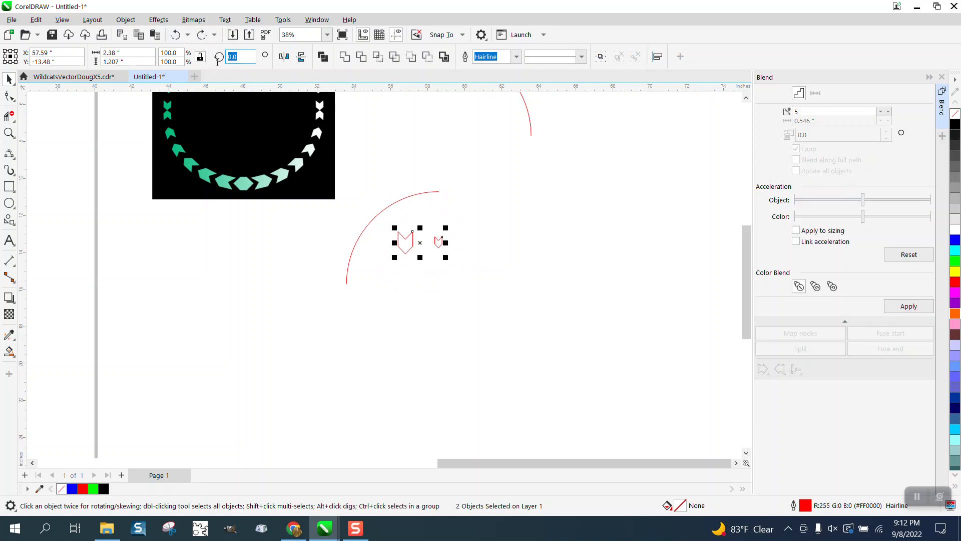
{"action": "type", "text": "90"}
{"action": "key", "text": "Return"}
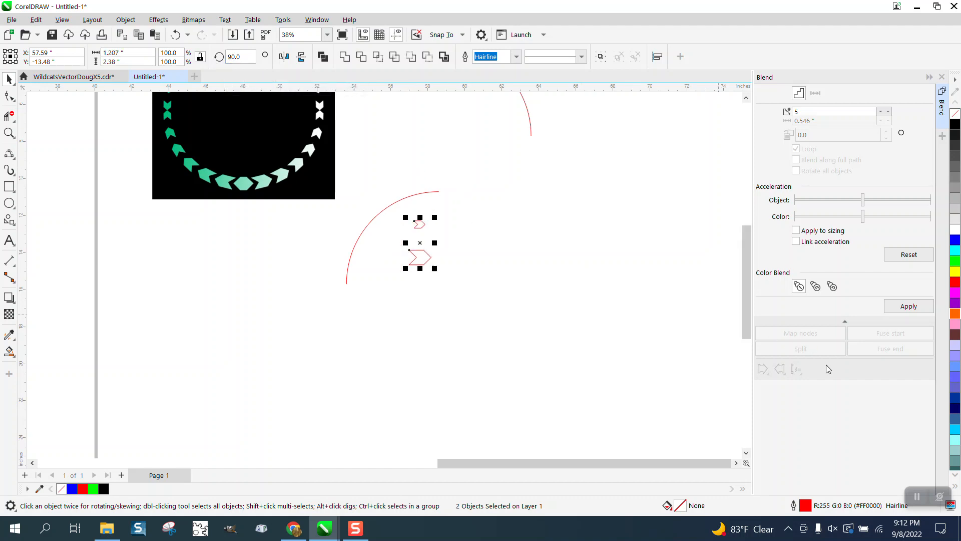
{"action": "left_click_drag", "start_coordinate": [484, 193], "coordinate": [404, 283]}
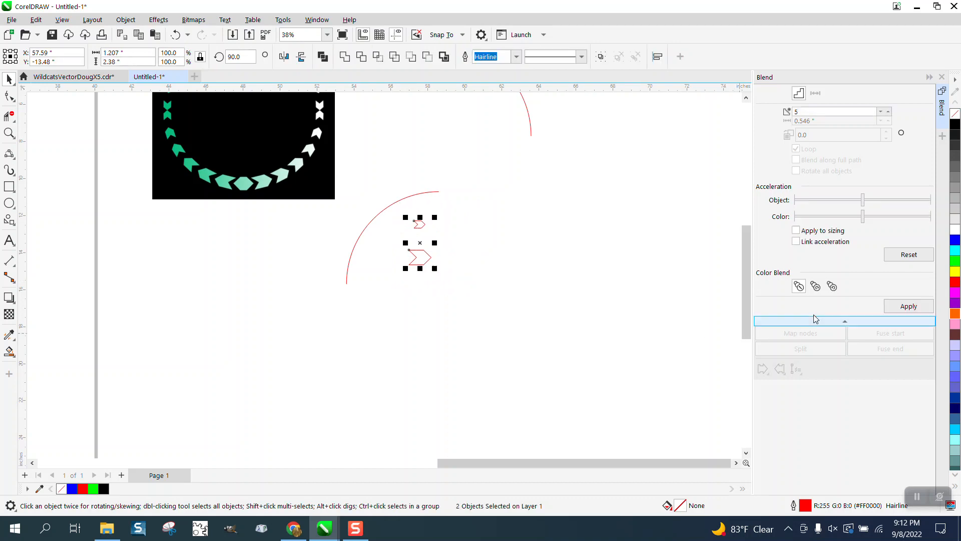
{"action": "left_click", "coordinate": [902, 305]}
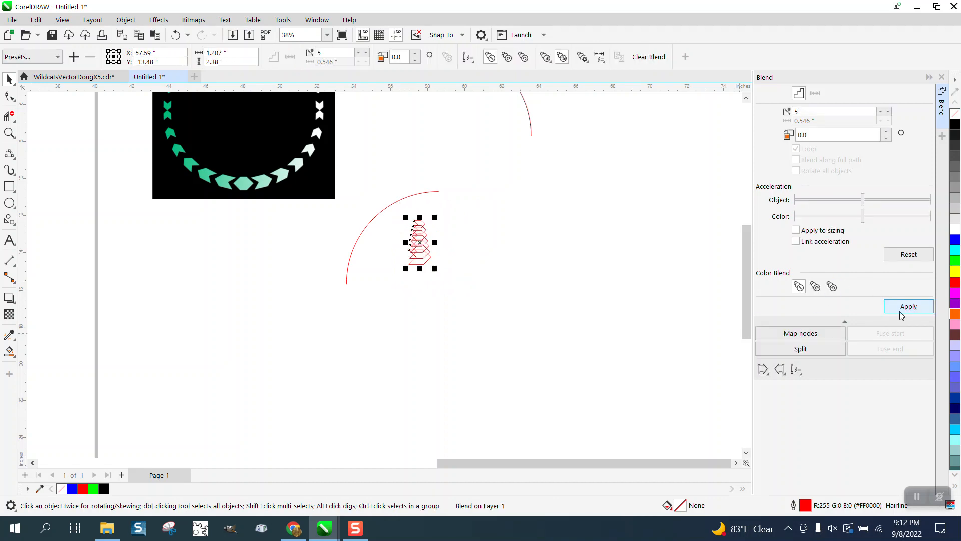
Fit the rotated chevron blend to the lower quarter arc, blending along the full path with all objects rotated
{"action": "left_click", "coordinate": [797, 370]}
{"action": "left_click", "coordinate": [826, 388]}
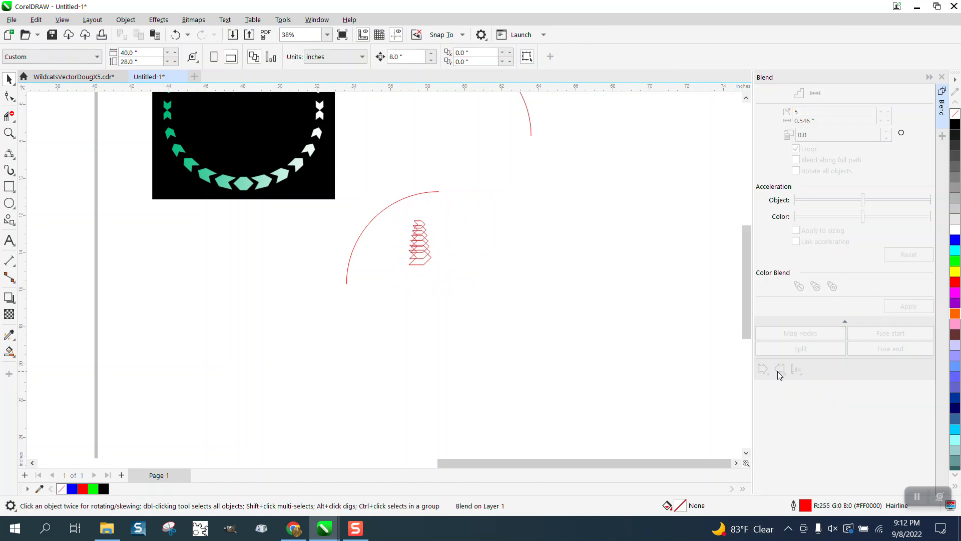
{"action": "left_click", "coordinate": [431, 190]}
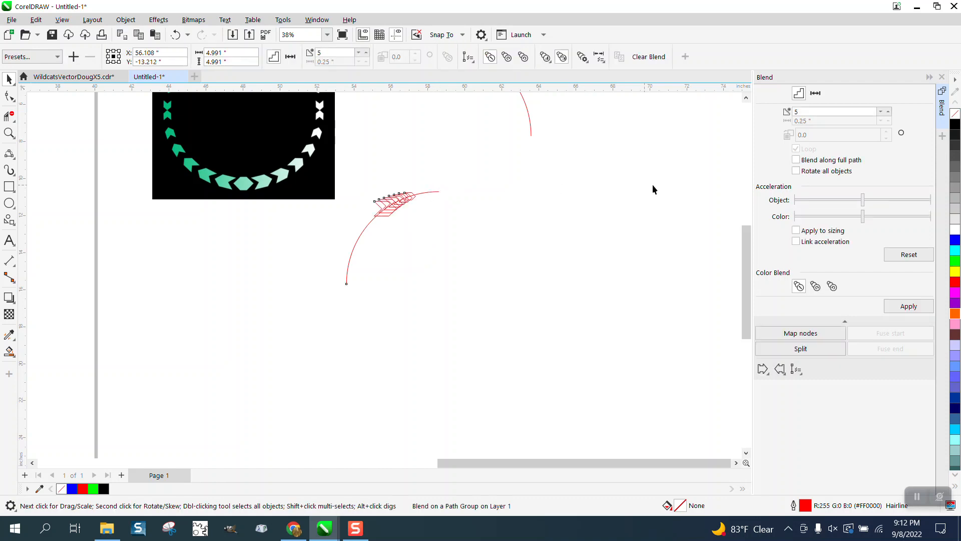
{"action": "left_click", "coordinate": [796, 159]}
{"action": "left_click", "coordinate": [907, 305]}
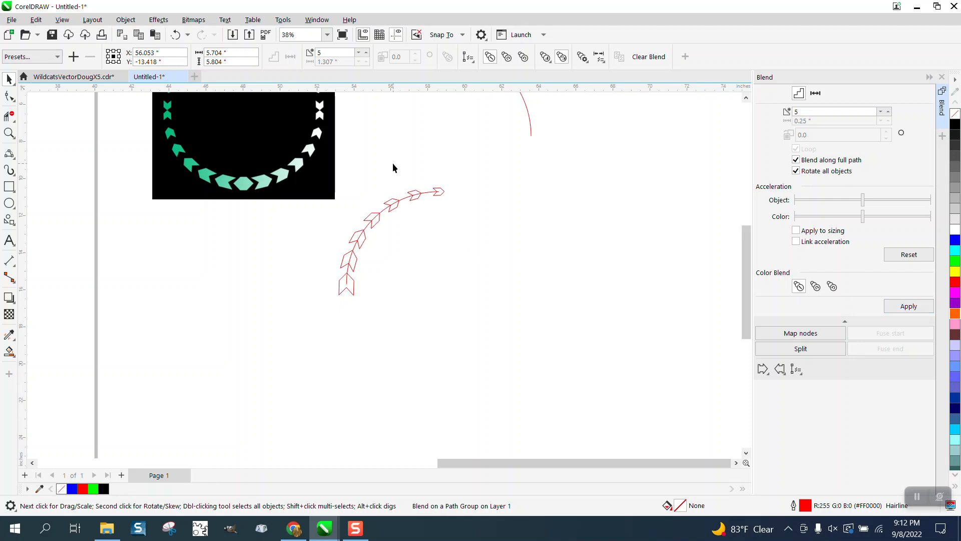
{"action": "left_click", "coordinate": [373, 164]}
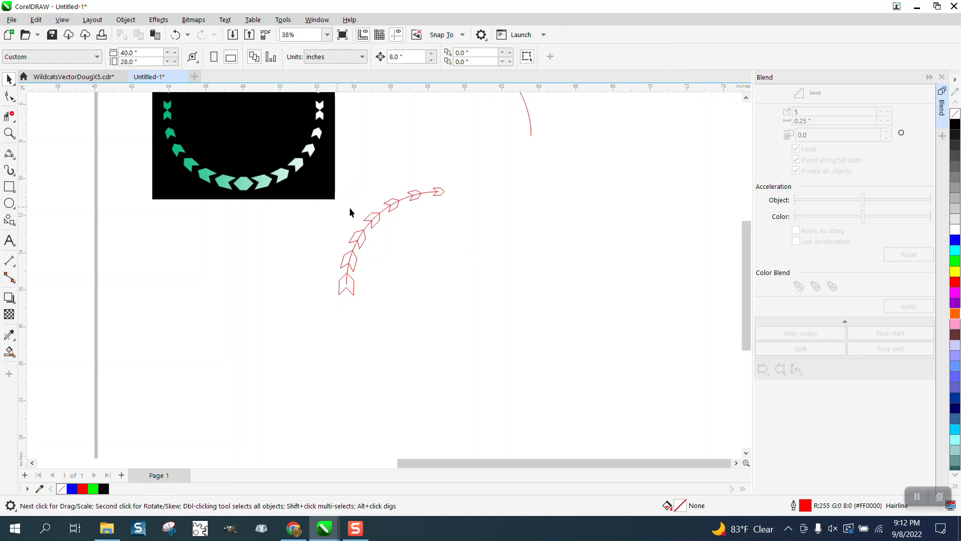
Create a horizontally mirrored copy of the chevron arc against its right side, forming a half ring
{"action": "scroll", "coordinate": [450, 213], "scroll_direction": "down", "scroll_amount": 3}
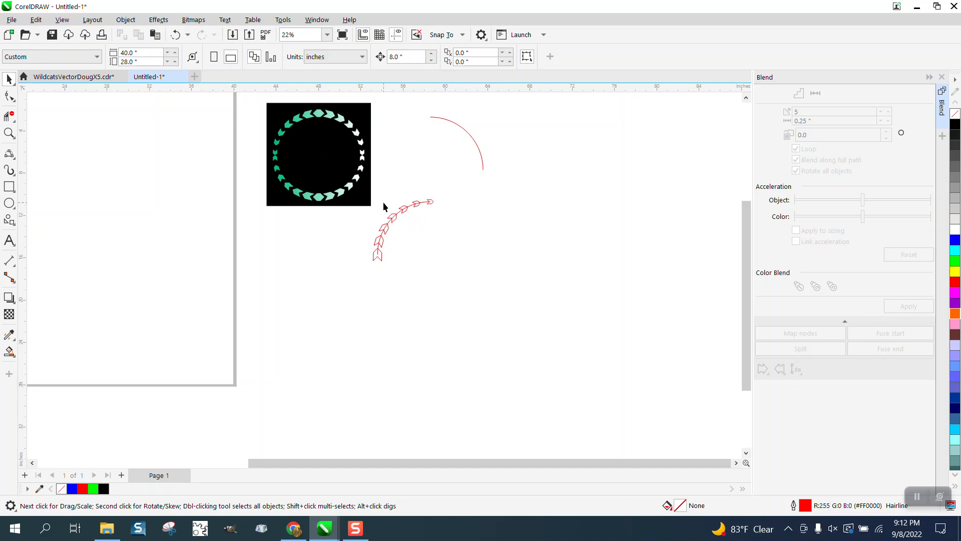
{"action": "key", "text": "Escape"}
{"action": "left_click_drag", "start_coordinate": [350, 178], "coordinate": [480, 298]}
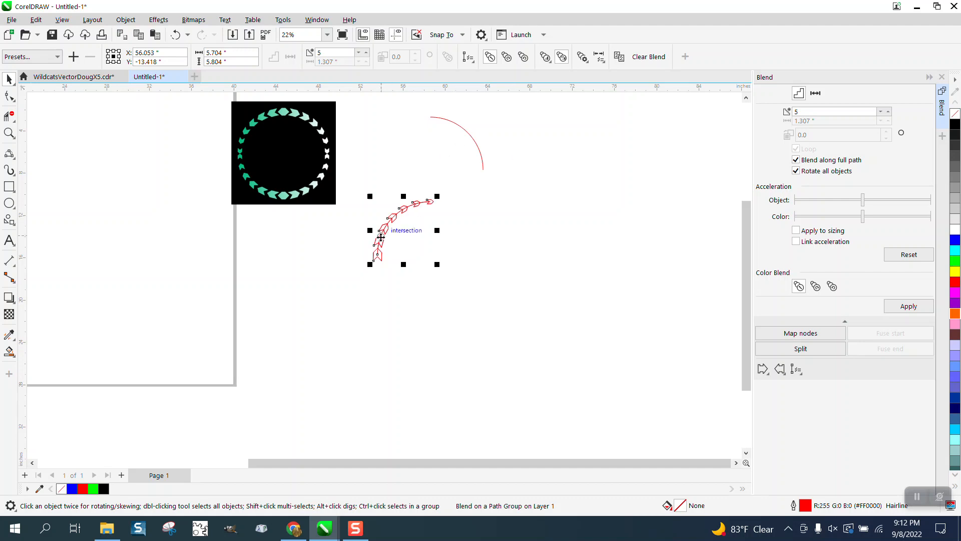
{"action": "left_click_drag", "start_coordinate": [371, 230], "coordinate": [431, 230]}
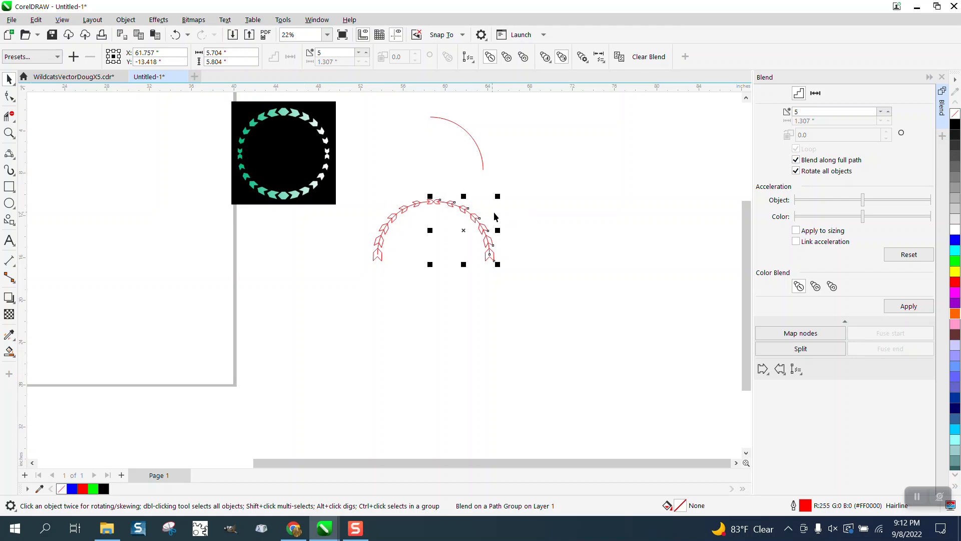
Select both chevron arcs and break their blends apart
{"action": "left_click_drag", "start_coordinate": [357, 177], "coordinate": [569, 315]}
{"action": "left_click", "coordinate": [126, 19]}
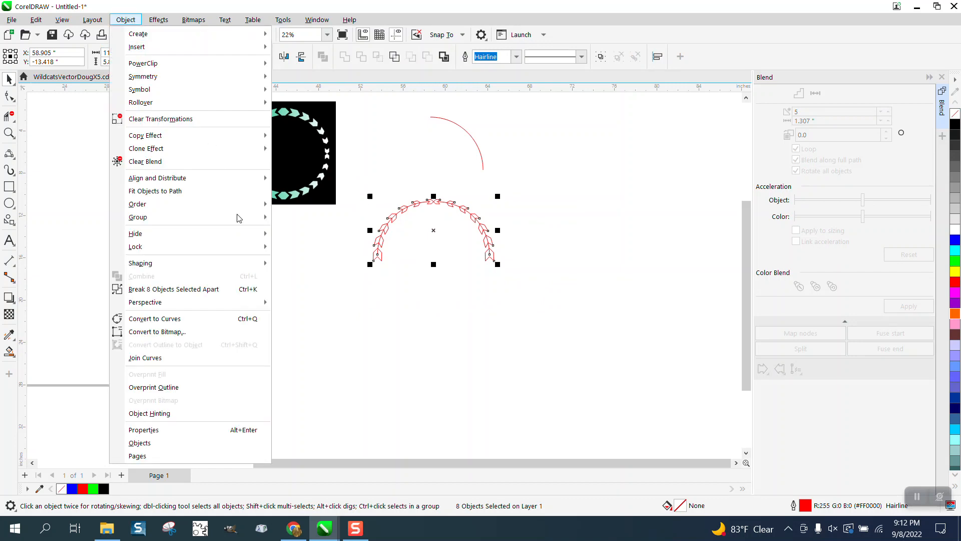
{"action": "left_click", "coordinate": [232, 295]}
Delete the two quarter-arc path lines running through the half ring's chevrons
{"action": "left_click", "coordinate": [373, 253]}
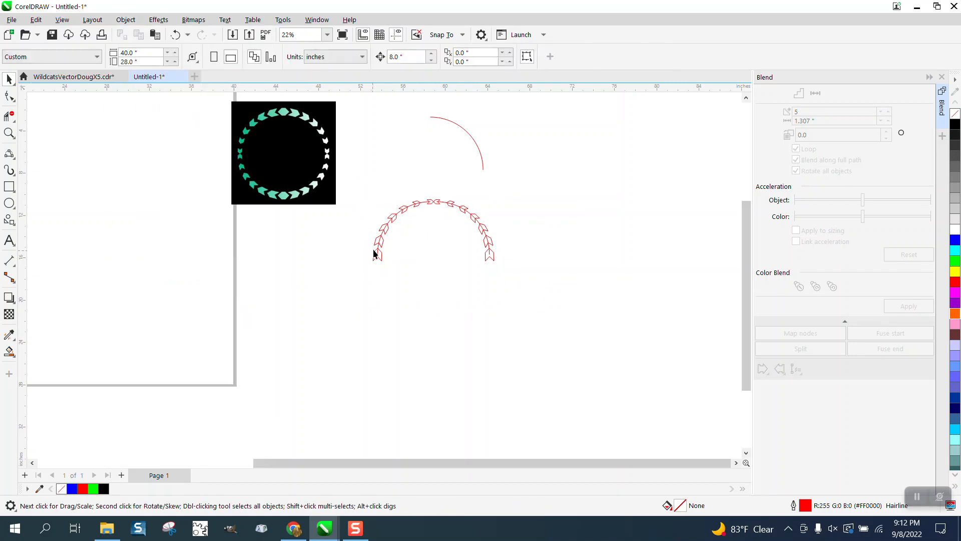
{"action": "left_click", "coordinate": [389, 225]}
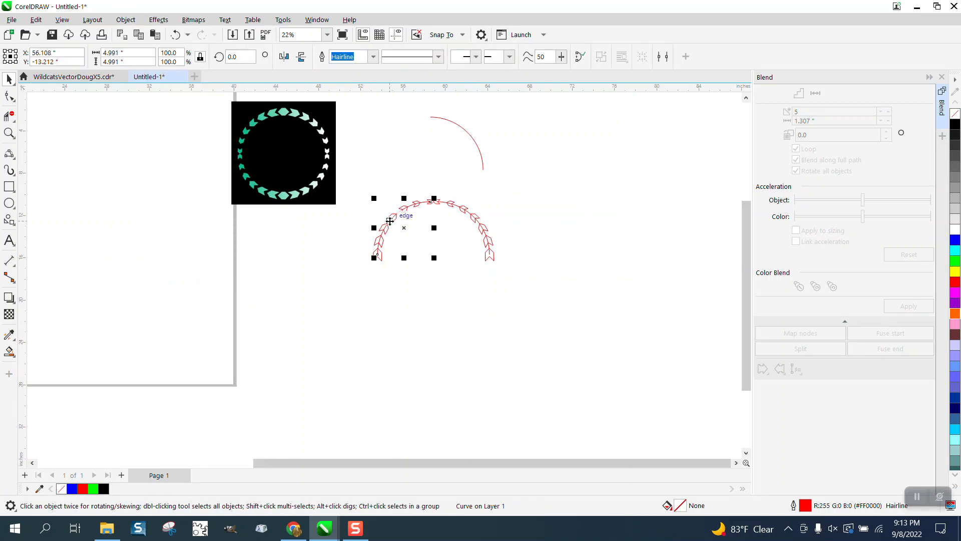
{"action": "left_click", "coordinate": [411, 221]}
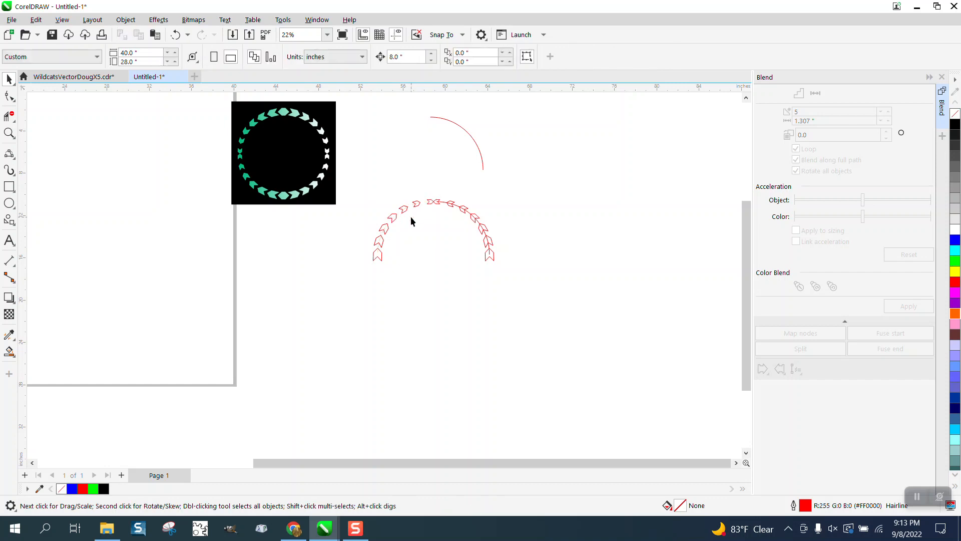
{"action": "left_click", "coordinate": [441, 203]}
{"action": "left_click", "coordinate": [446, 204]}
Group all chevrons of the half ring and rotate the group by 90 degrees
{"action": "left_click_drag", "start_coordinate": [396, 254], "coordinate": [536, 301]}
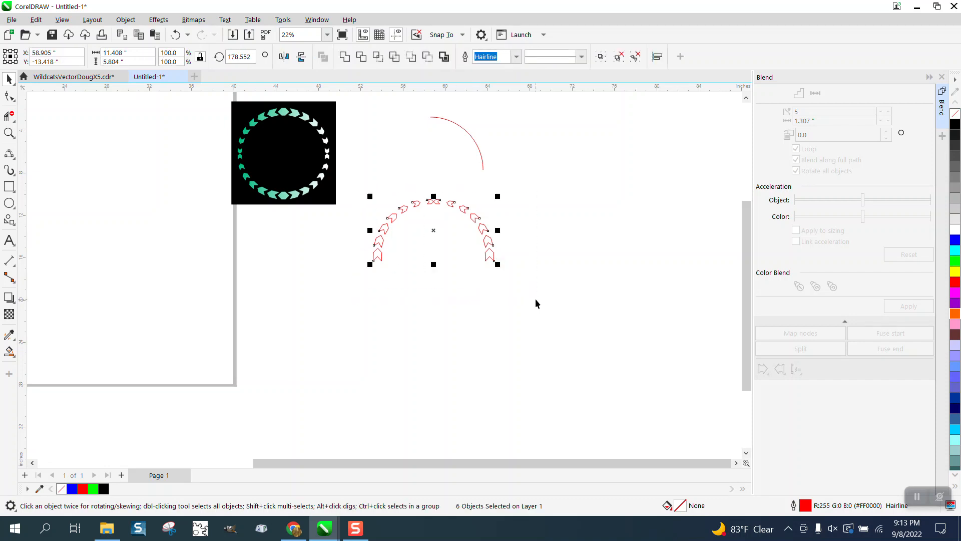
{"action": "key", "text": "ctrl+g"}
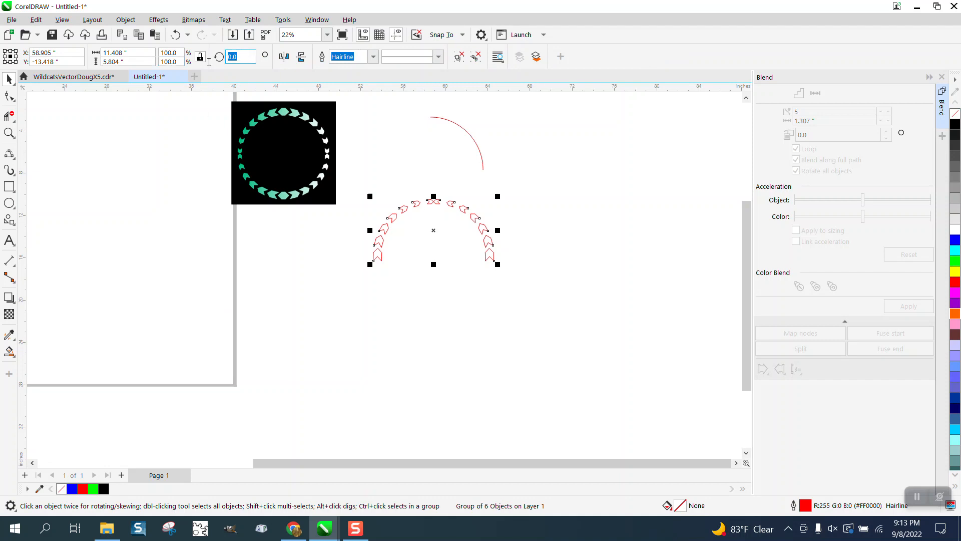
{"action": "type", "text": "90"}
{"action": "key", "text": "Return"}
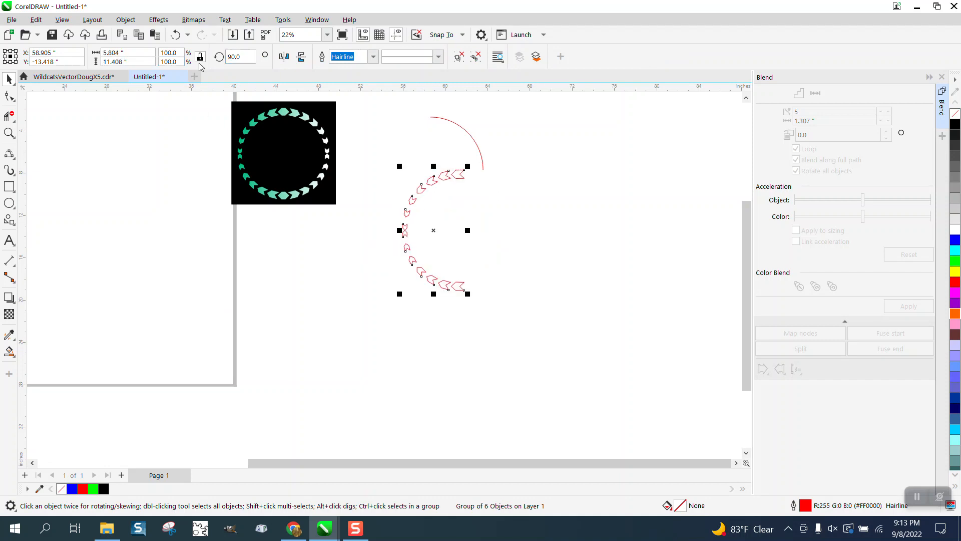
Delete the unused quarter arc above the half ring
{"action": "left_click", "coordinate": [475, 140]}
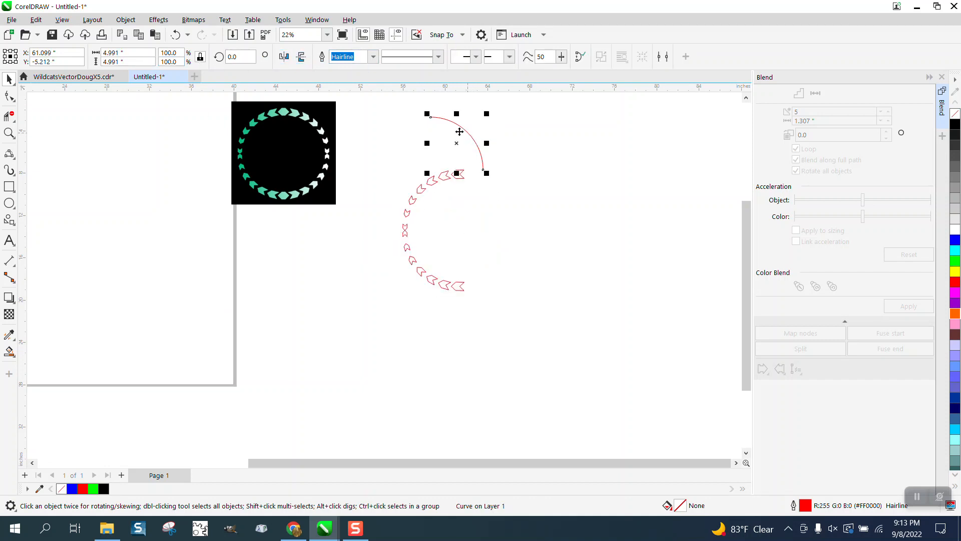
{"action": "key", "text": "XF86Calculator"}
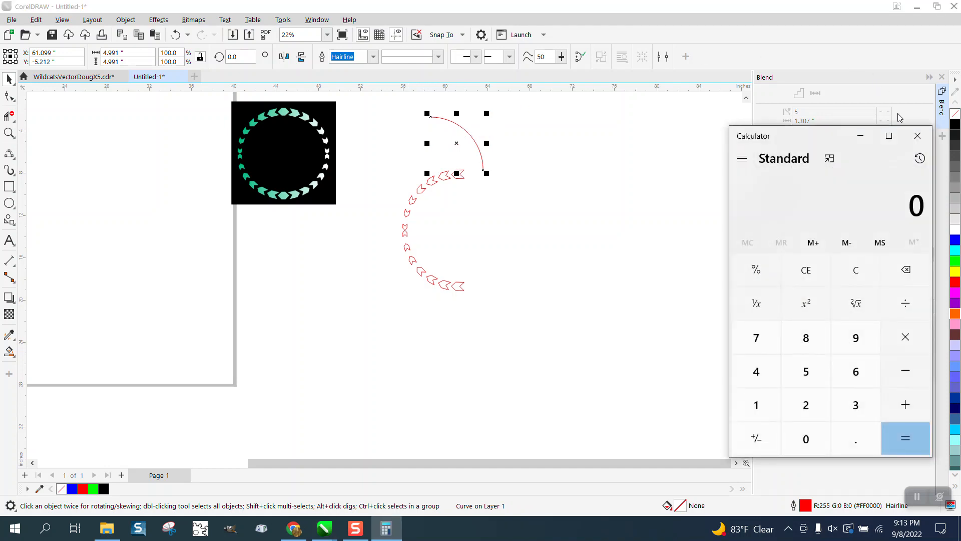
{"action": "left_click", "coordinate": [918, 136]}
{"action": "key", "text": "Delete"}
Create a horizontally mirrored copy of the half ring against its open right side to complete the circle
{"action": "left_click", "coordinate": [453, 178]}
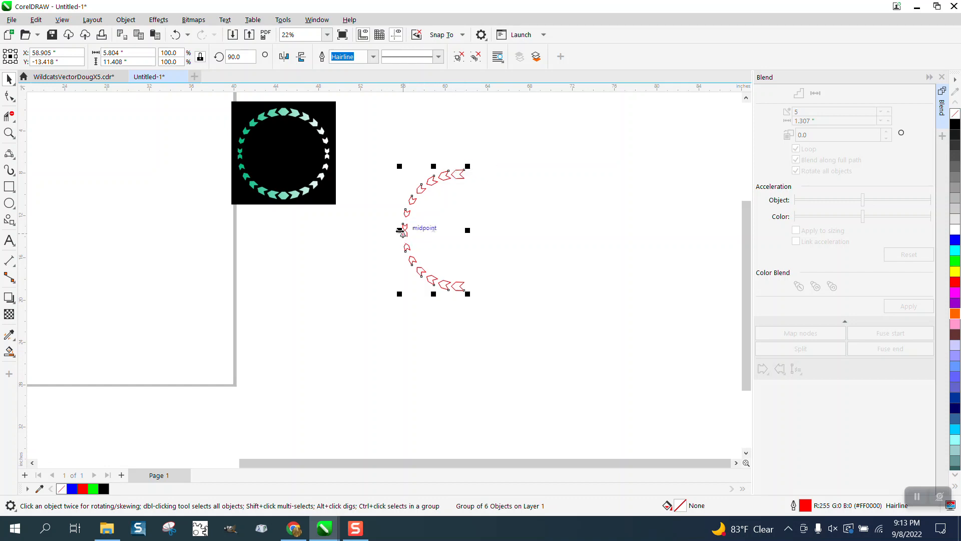
{"action": "left_click_drag", "start_coordinate": [399, 231], "coordinate": [530, 230]}
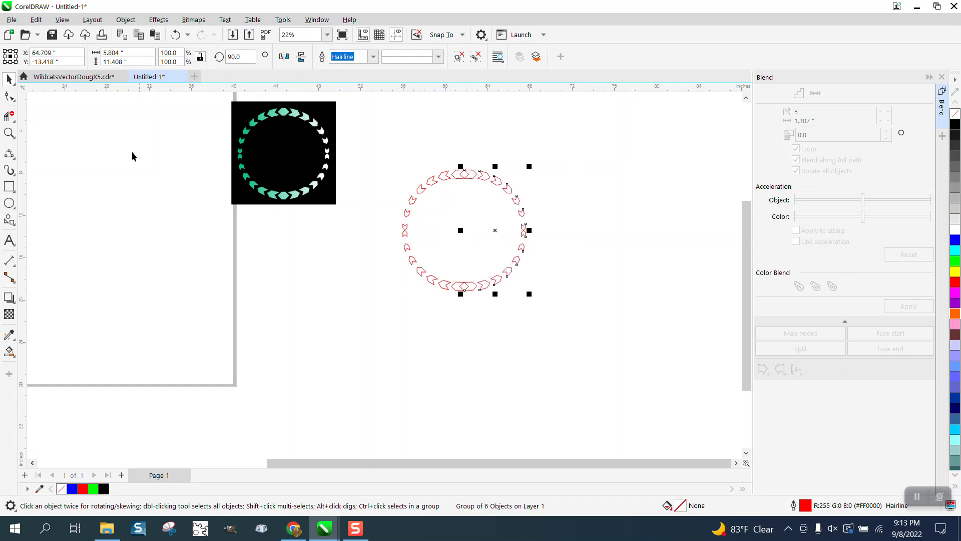
Compare the ring's overlapping top chevrons with the reference image and set the nudge distance to 0.25 inches
{"action": "left_click", "coordinate": [9, 132]}
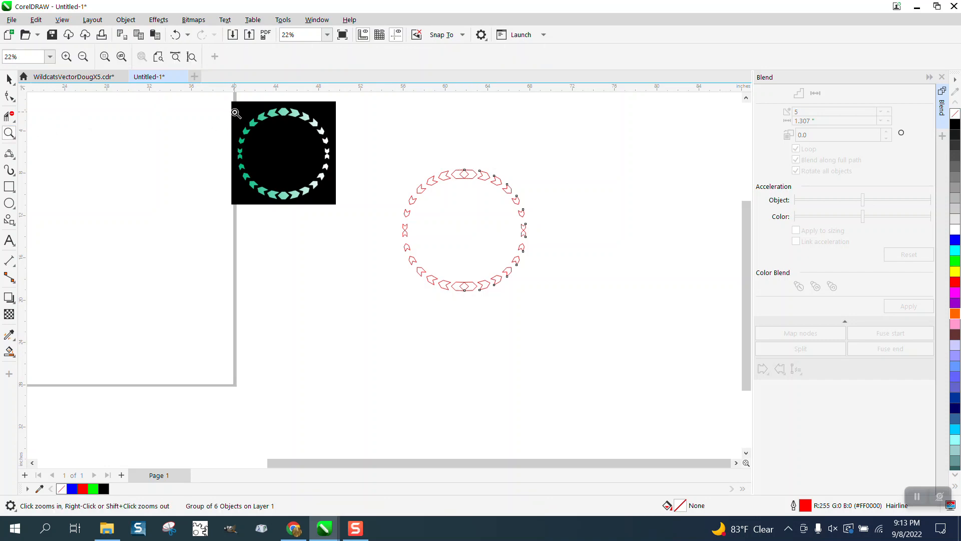
{"action": "left_click_drag", "start_coordinate": [251, 100], "coordinate": [335, 168]}
{"action": "scroll", "coordinate": [320, 148], "scroll_direction": "down", "scroll_amount": 5}
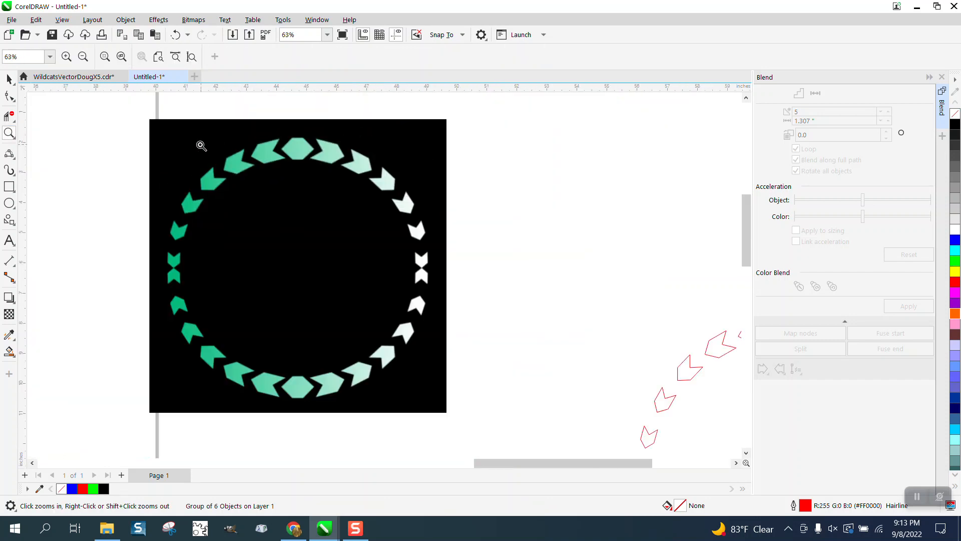
{"action": "scroll", "coordinate": [413, 234], "scroll_direction": "up", "scroll_amount": 4}
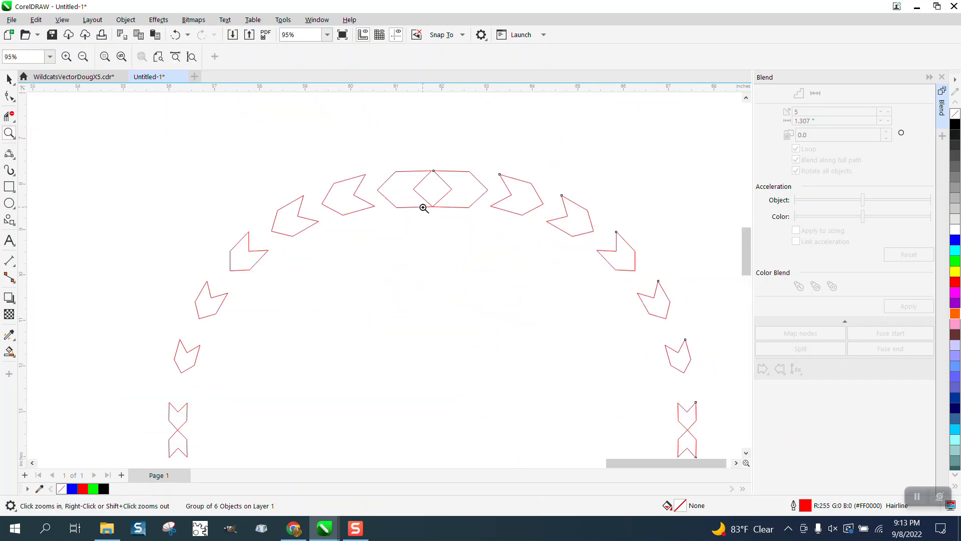
{"action": "scroll", "coordinate": [423, 206], "scroll_direction": "down", "scroll_amount": 3}
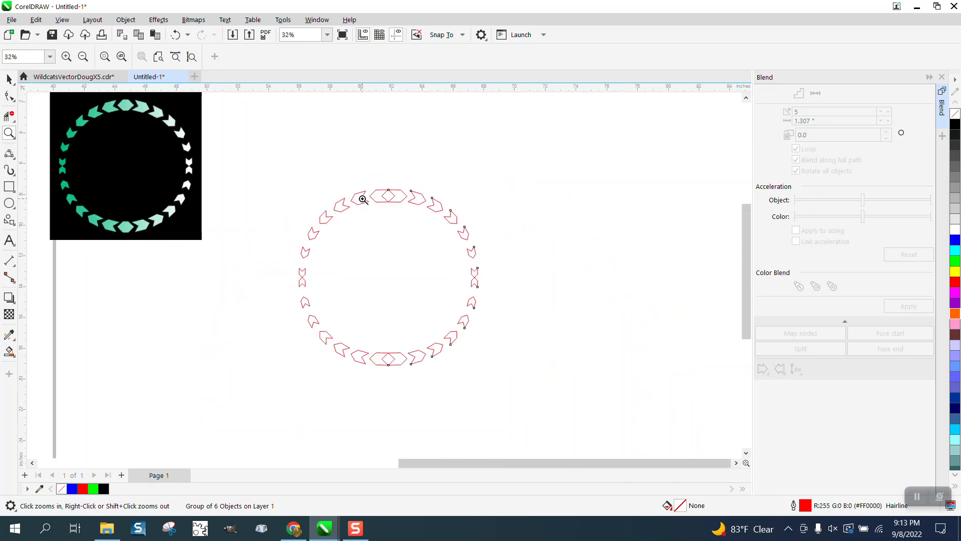
{"action": "left_click", "coordinate": [9, 79]}
{"action": "left_click", "coordinate": [453, 178]}
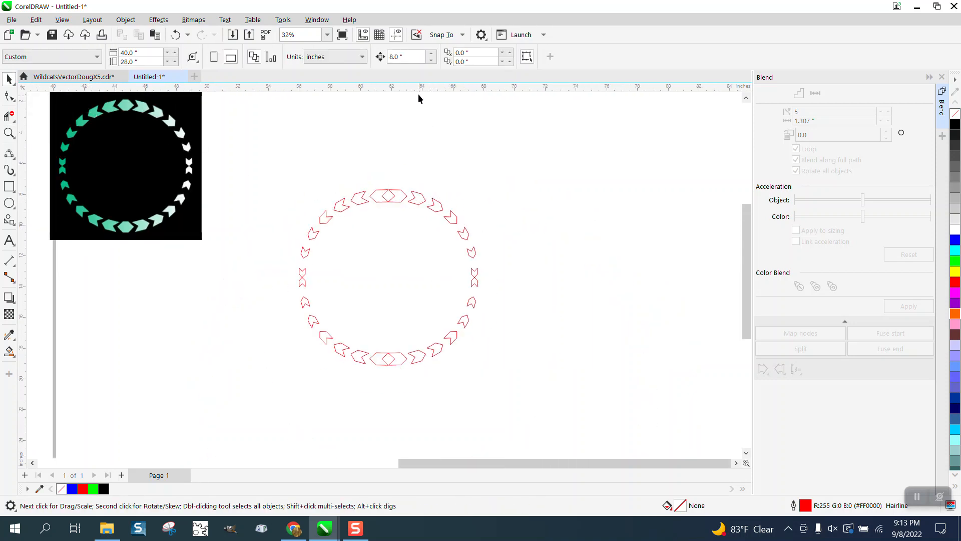
{"action": "type", "text": "."}
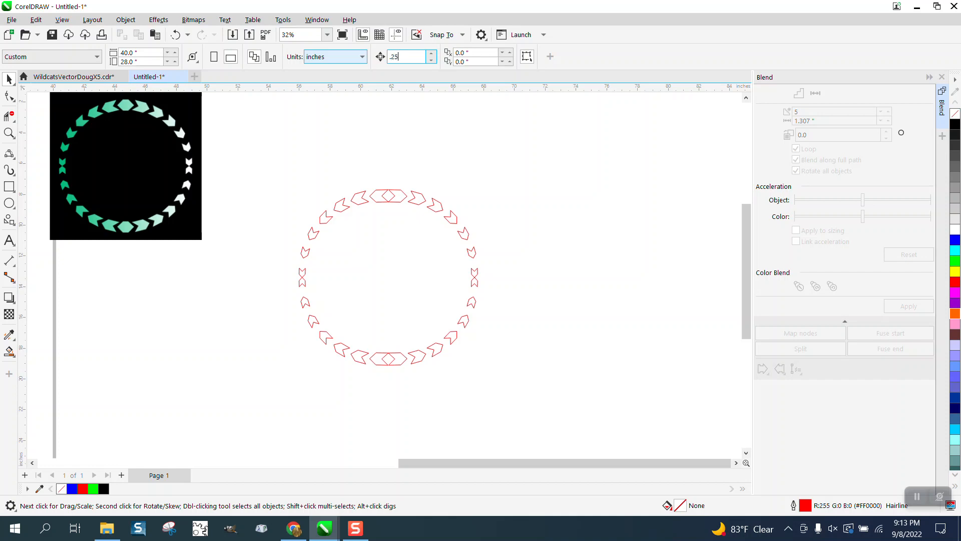
{"action": "type", "text": "25"}
Nudge the right half ring 1.25 inches to the left so its end chevrons overlap those of the left half
{"action": "left_click", "coordinate": [446, 219]}
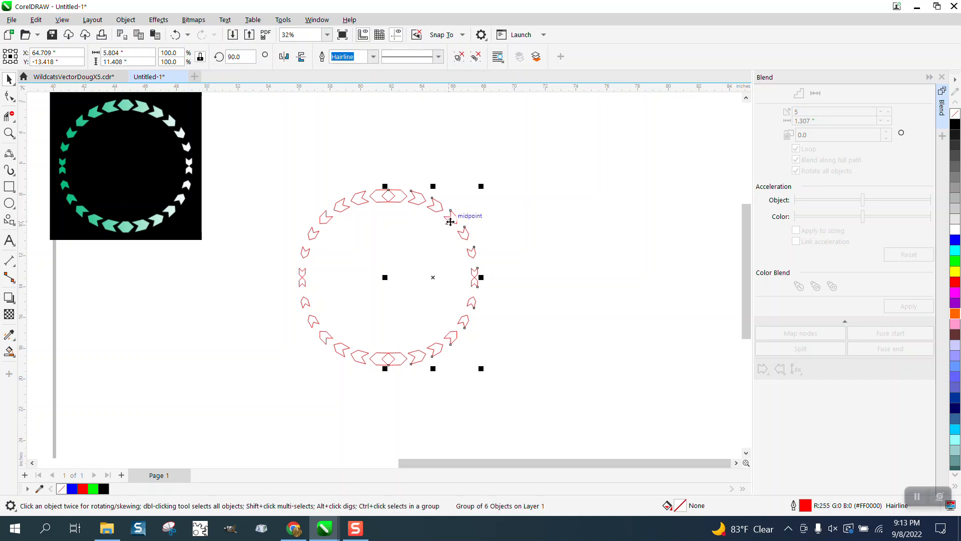
{"action": "key", "text": "Left"}
{"action": "key", "text": "Left"}
{"action": "key", "text": "Left"}
{"action": "key", "text": "Left"}
{"action": "key", "text": "Left"}
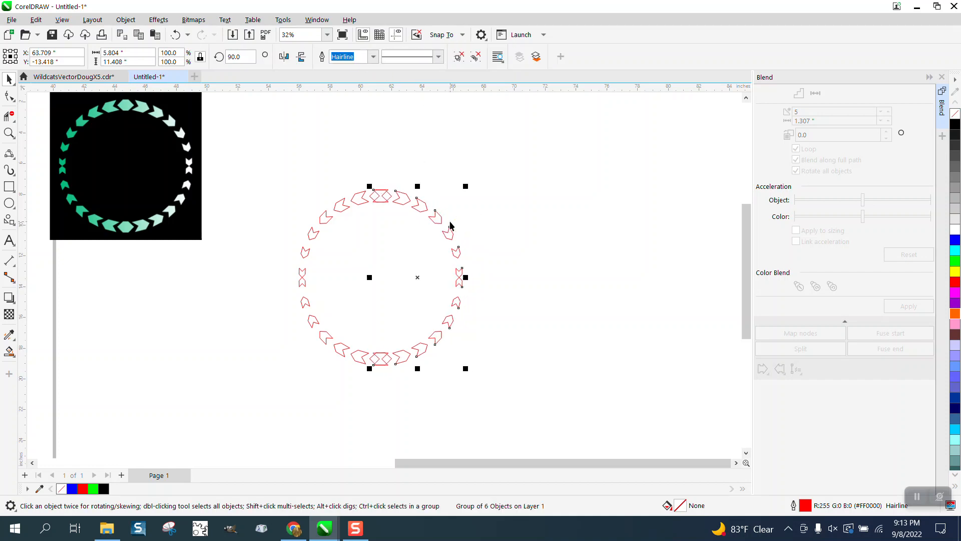
{"action": "key", "text": "Left"}
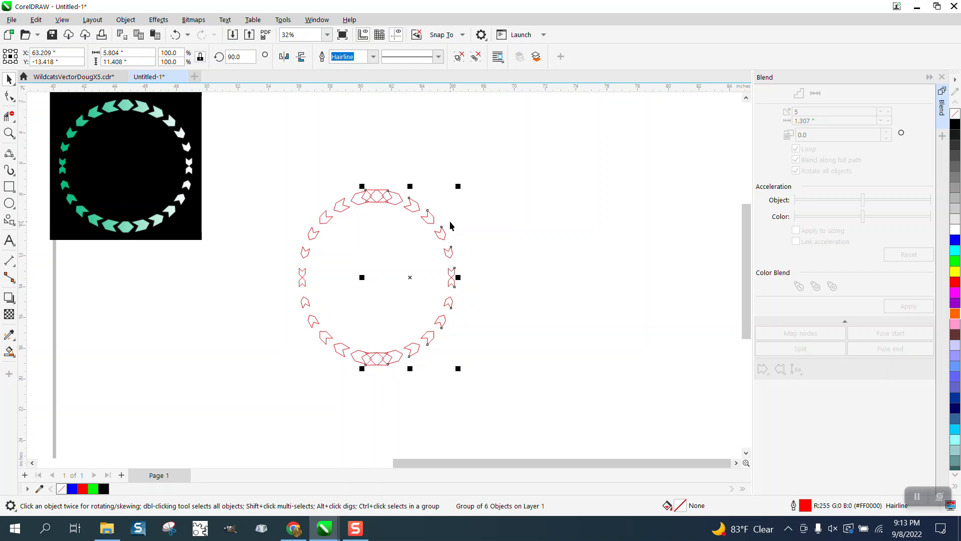
{"action": "key", "text": "Right"}
Remove the overlapping line segments inside the ring's top and bottom centre hexagons with Virtual Segment Delete
{"action": "left_click", "coordinate": [11, 119]}
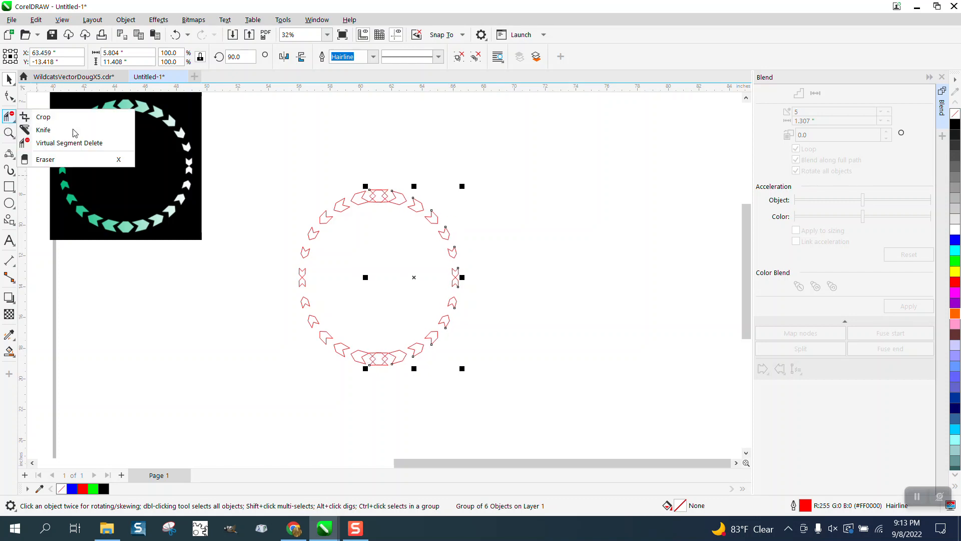
{"action": "left_click", "coordinate": [9, 133]}
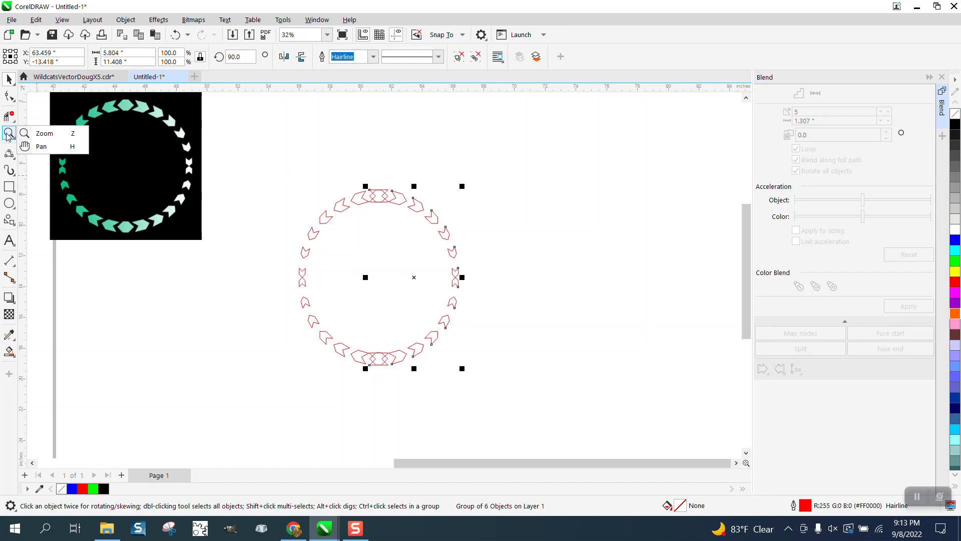
{"action": "left_click", "coordinate": [45, 131]}
{"action": "left_click_drag", "start_coordinate": [333, 164], "coordinate": [534, 340]}
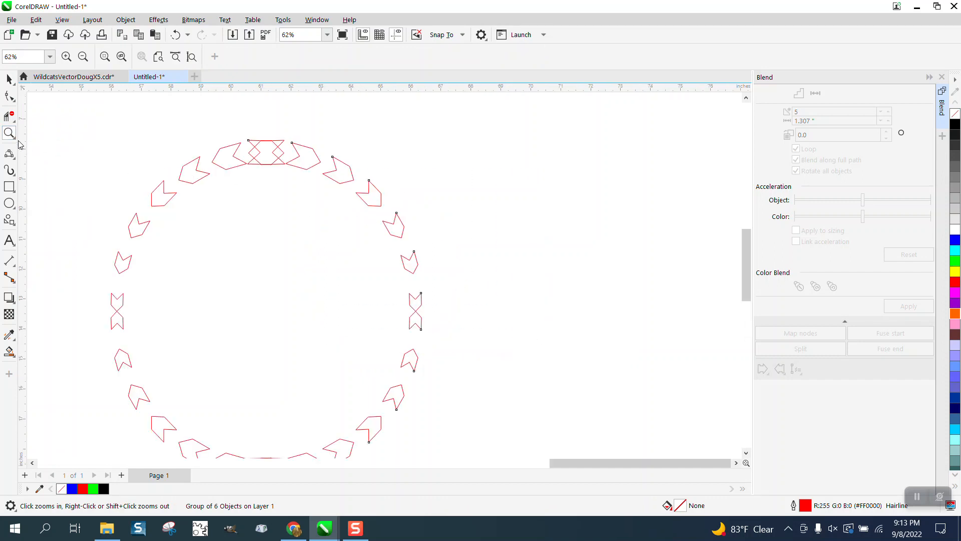
{"action": "left_click", "coordinate": [10, 117]}
{"action": "left_click", "coordinate": [266, 151]}
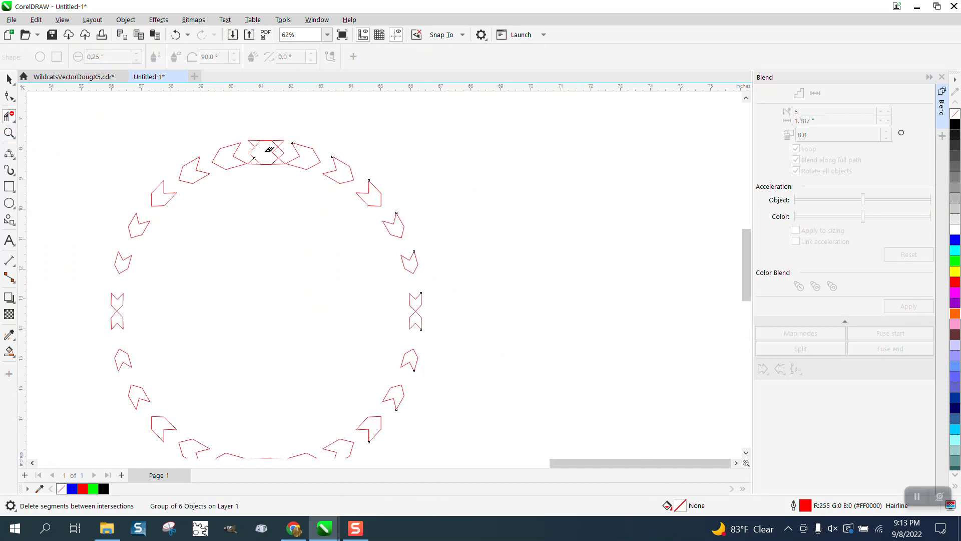
{"action": "left_click", "coordinate": [274, 149]}
{"action": "scroll", "coordinate": [286, 443], "scroll_direction": "down", "scroll_amount": 2}
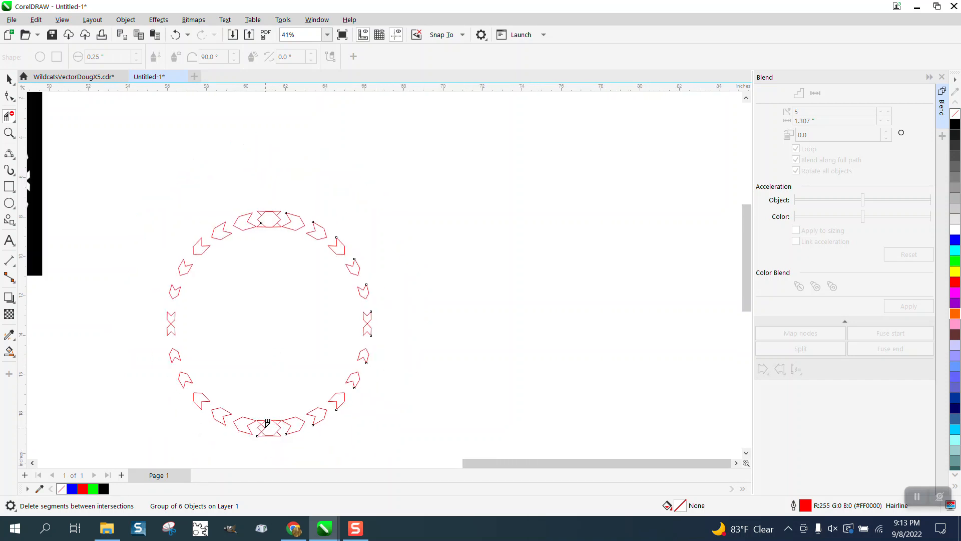
{"action": "left_click", "coordinate": [266, 425]}
Set the nudge distance to 11 inches with nothing selected
{"action": "left_click", "coordinate": [9, 78]}
{"action": "scroll", "coordinate": [235, 156], "scroll_direction": "down", "scroll_amount": 1}
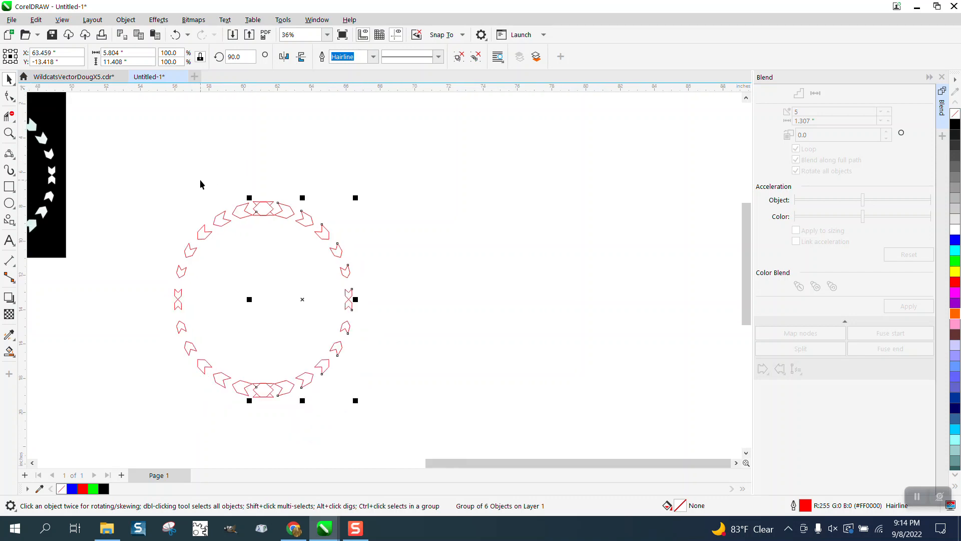
{"action": "left_click_drag", "start_coordinate": [151, 190], "coordinate": [488, 437]}
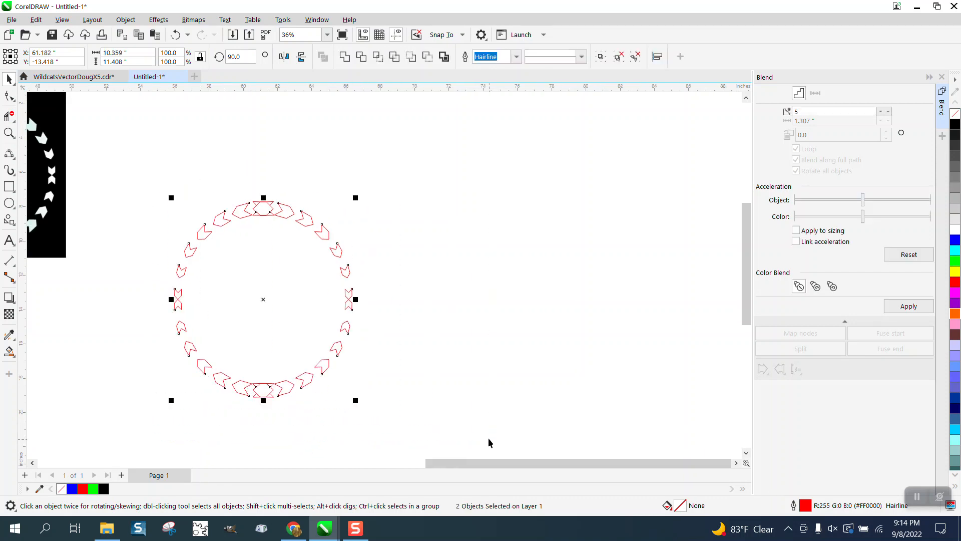
{"action": "left_click", "coordinate": [176, 119]}
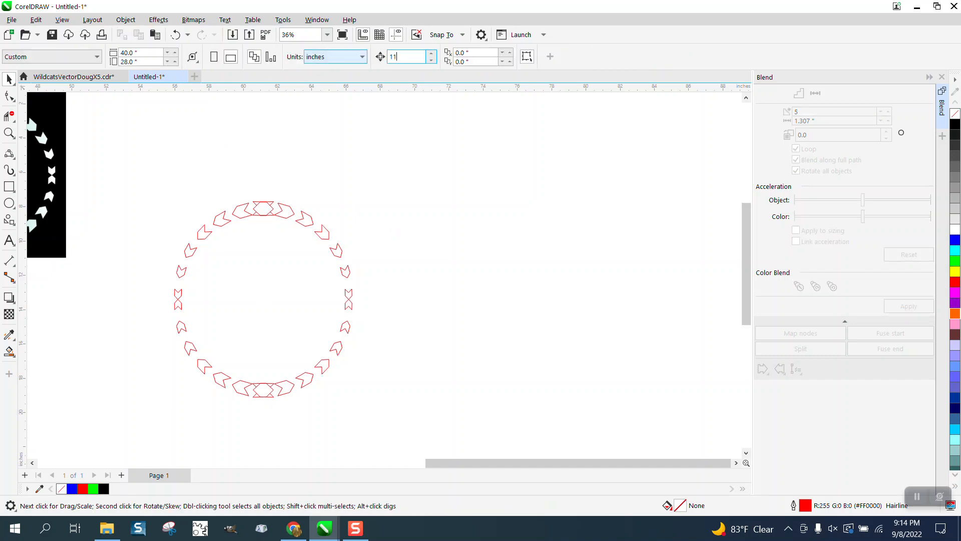
Smart Fill the top and bottom centre hexagons in black without outline and shift each filled shape 11 inches to the right
{"action": "left_click", "coordinate": [9, 350]}
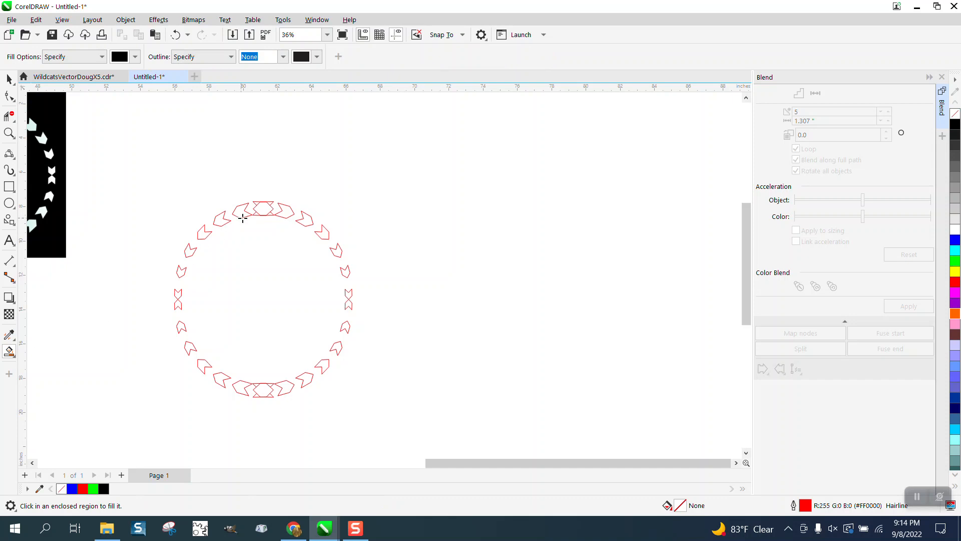
{"action": "left_click", "coordinate": [260, 210]}
{"action": "left_click_drag", "start_coordinate": [263, 210], "coordinate": [452, 209]}
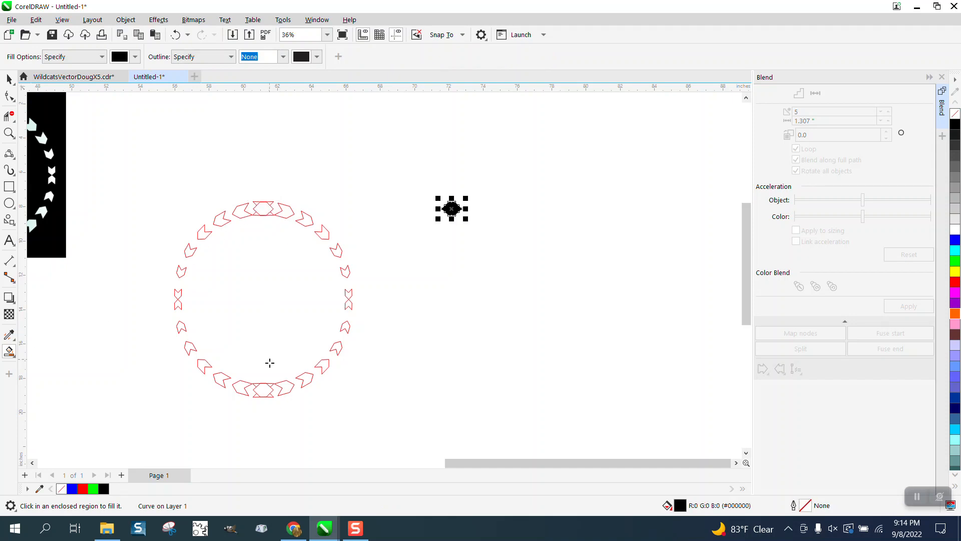
{"action": "left_click", "coordinate": [263, 389]}
{"action": "key", "text": "Right"}
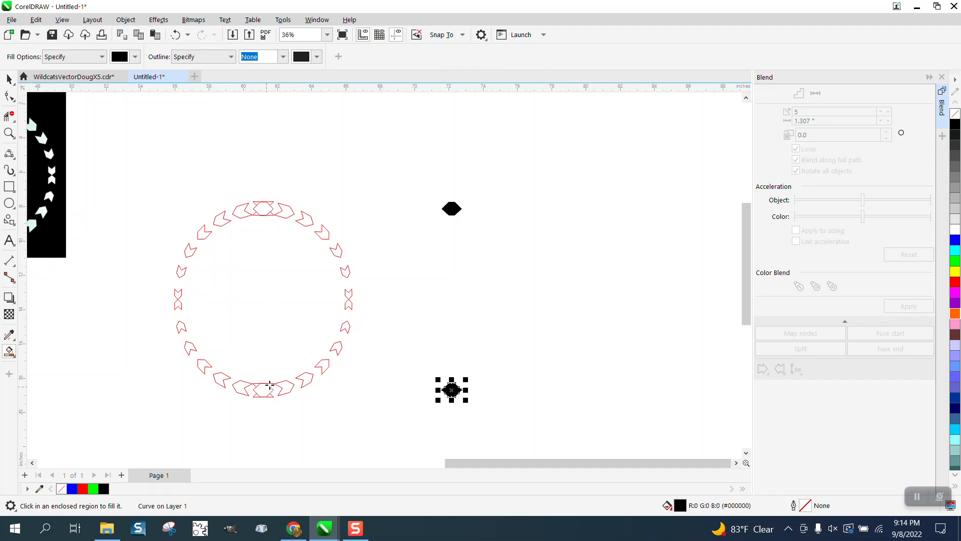
{"action": "left_click", "coordinate": [9, 79]}
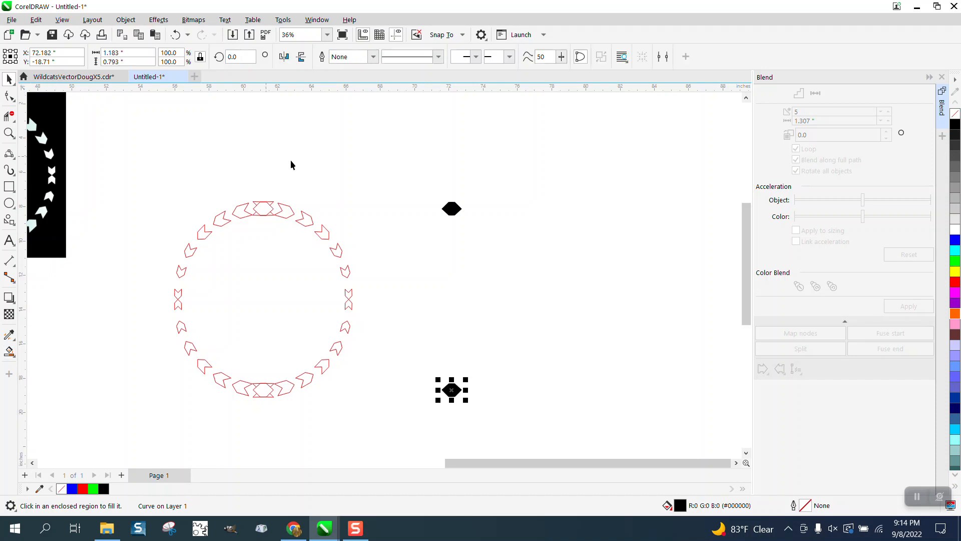
Fill the right half ring black, shift it 11 inches to the right onto the filled hexagons and remove its outline
{"action": "left_click_drag", "start_coordinate": [276, 176], "coordinate": [365, 421]}
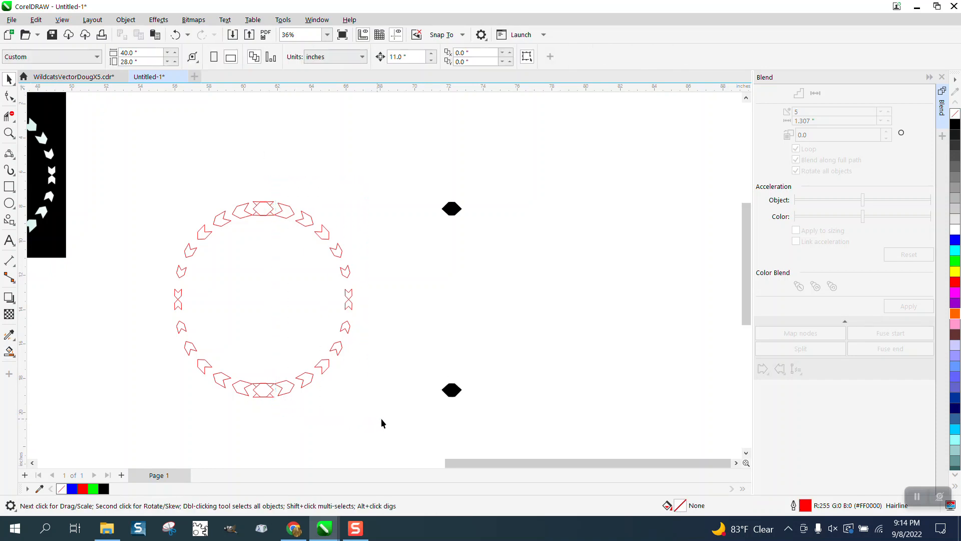
{"action": "left_click", "coordinate": [351, 302]}
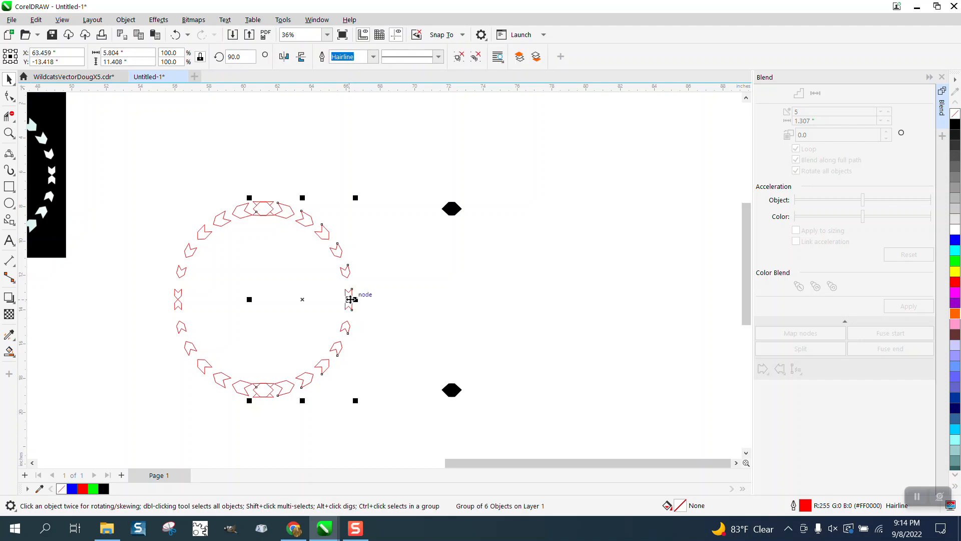
{"action": "left_click", "coordinate": [958, 124]}
{"action": "key", "text": "Right"}
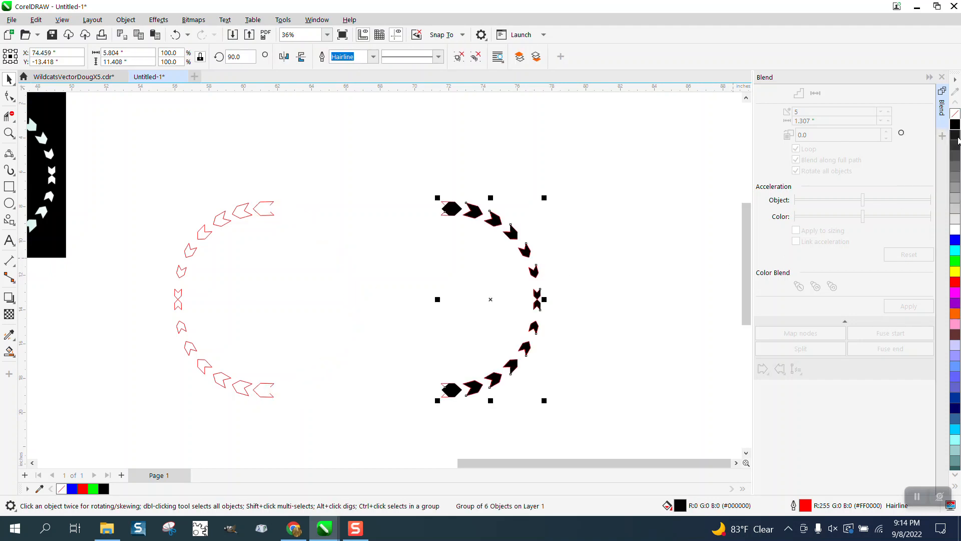
{"action": "right_click", "coordinate": [956, 117]}
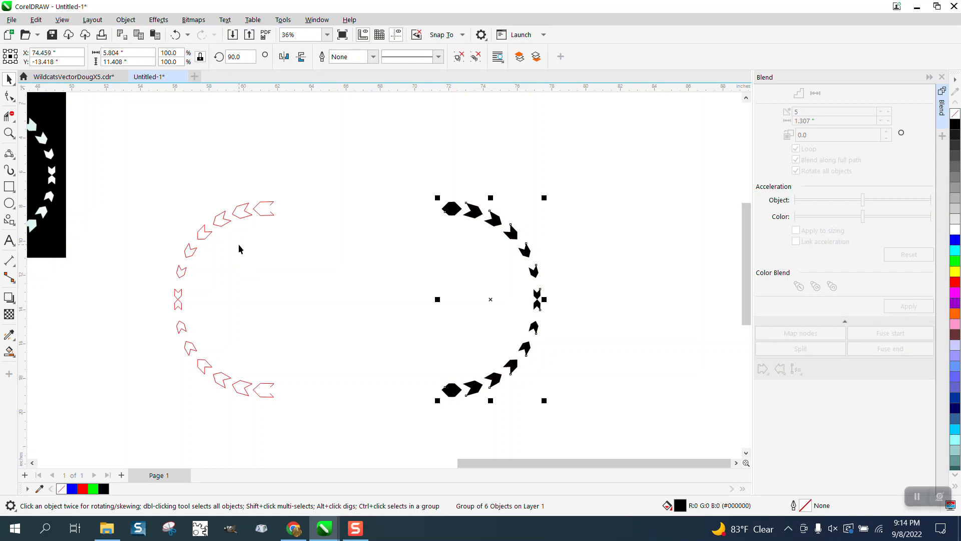
Fill the left half ring's chevrons black and shift the half 11 inches to the right to complete the ring
{"action": "left_click_drag", "start_coordinate": [146, 208], "coordinate": [266, 425]}
{"action": "left_click_drag", "start_coordinate": [268, 373], "coordinate": [269, 374]}
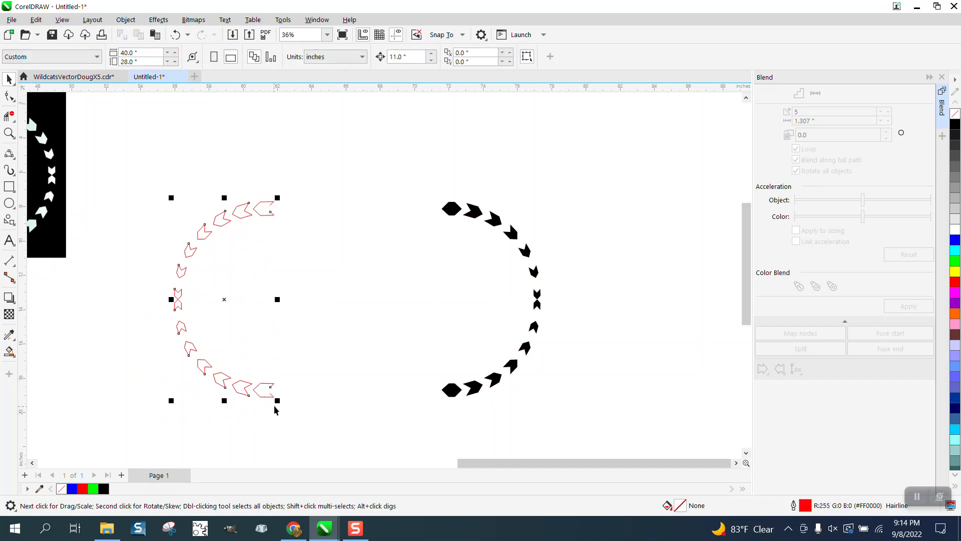
{"action": "left_click", "coordinate": [957, 125]}
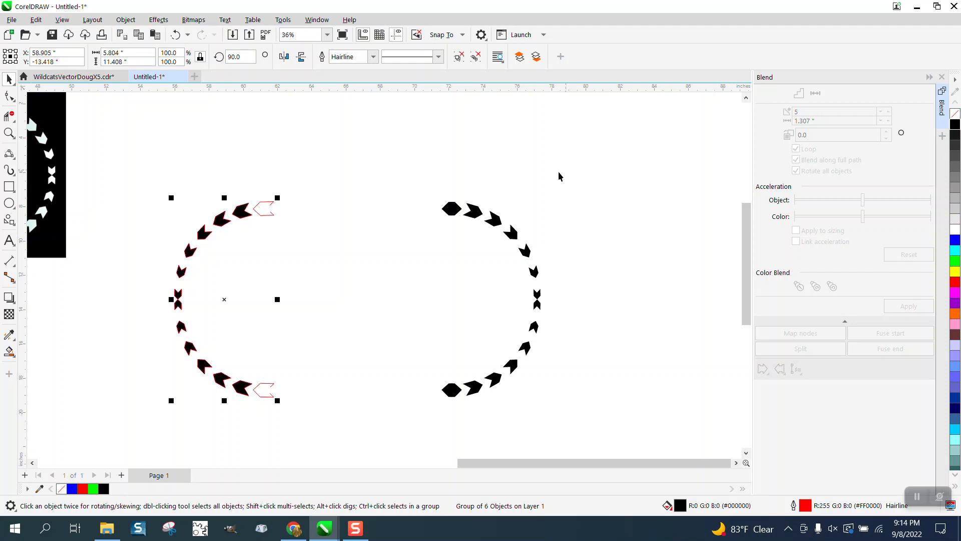
{"action": "left_click_drag", "start_coordinate": [200, 226], "coordinate": [388, 227]}
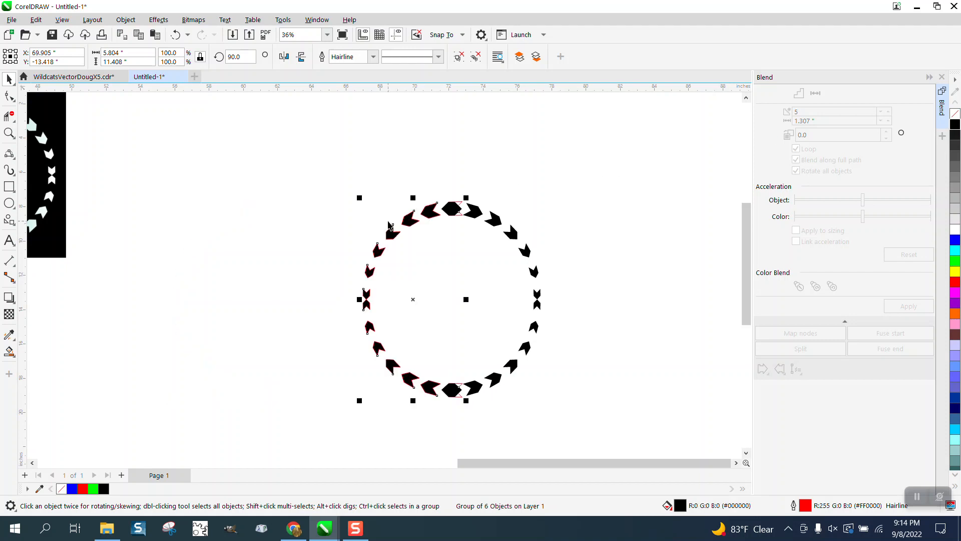
Remove the outlines from all pieces of the ring while keeping their black fill
{"action": "left_click_drag", "start_coordinate": [316, 187], "coordinate": [614, 432]}
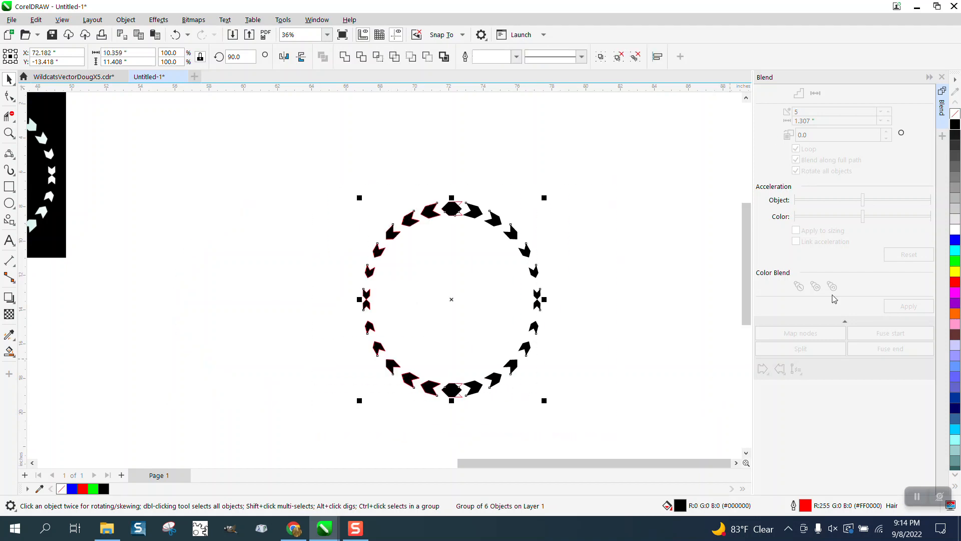
{"action": "left_click", "coordinate": [957, 113]}
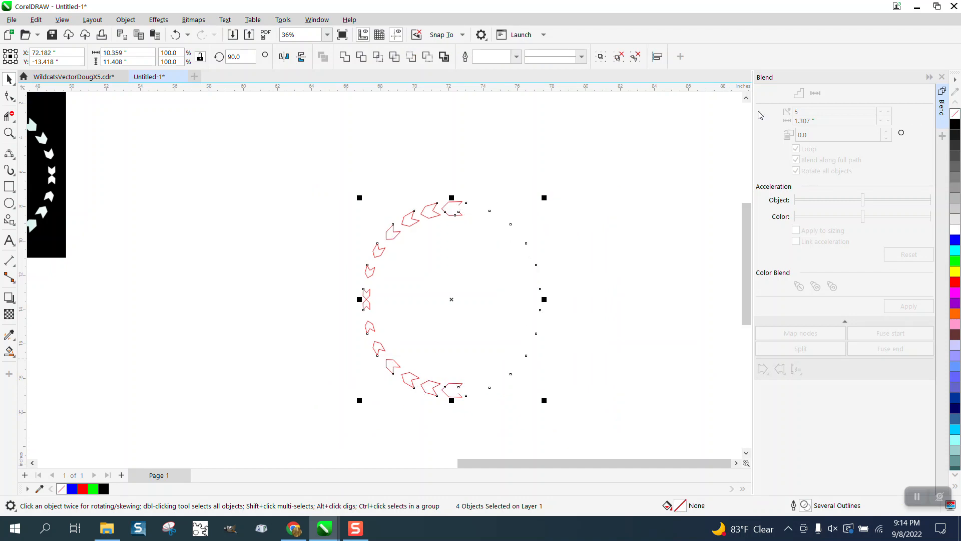
{"action": "left_click", "coordinate": [175, 35]}
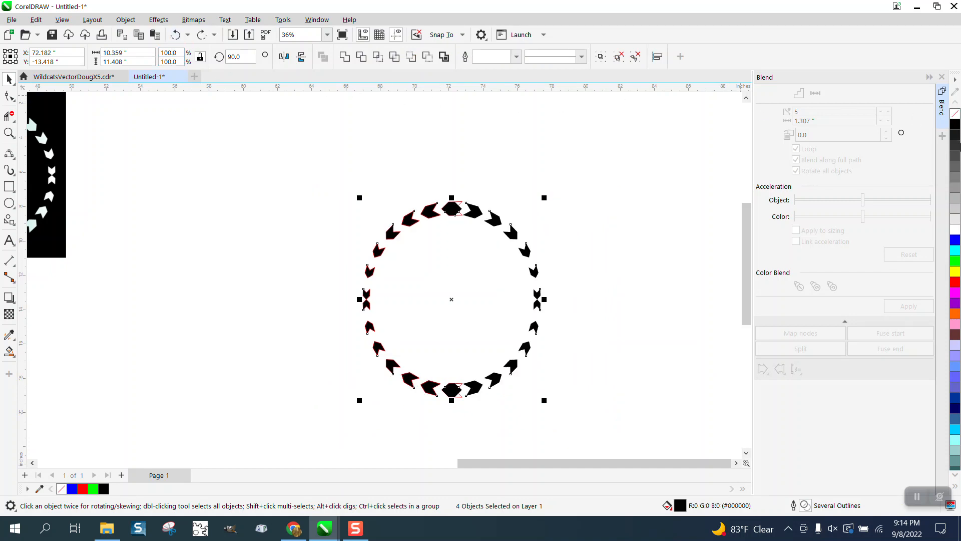
{"action": "right_click", "coordinate": [955, 115]}
{"action": "scroll", "coordinate": [326, 251], "scroll_direction": "down", "scroll_amount": 1}
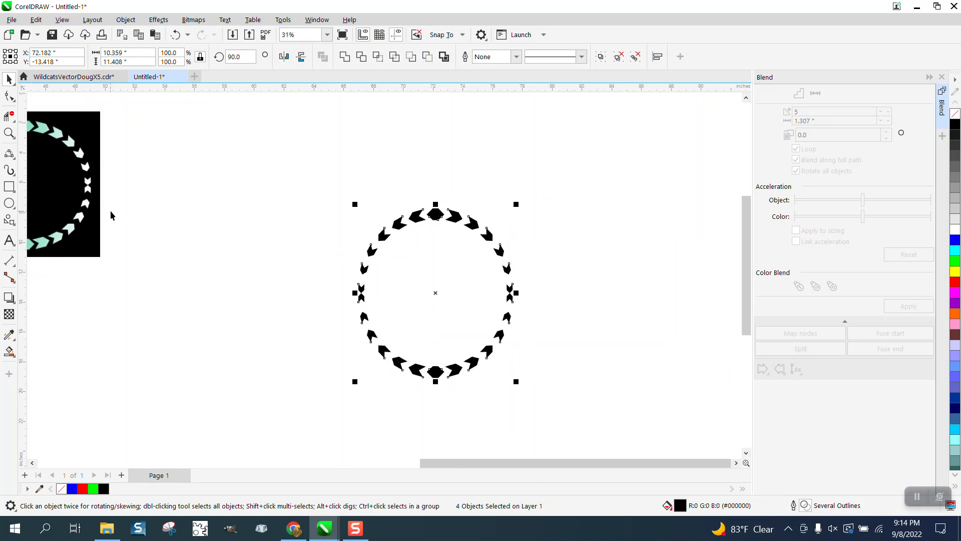
Group all pieces of the ring and set the group's height to 12 inches
{"action": "left_click_drag", "start_coordinate": [333, 179], "coordinate": [585, 411]}
{"action": "key", "text": "ctrl+g"}
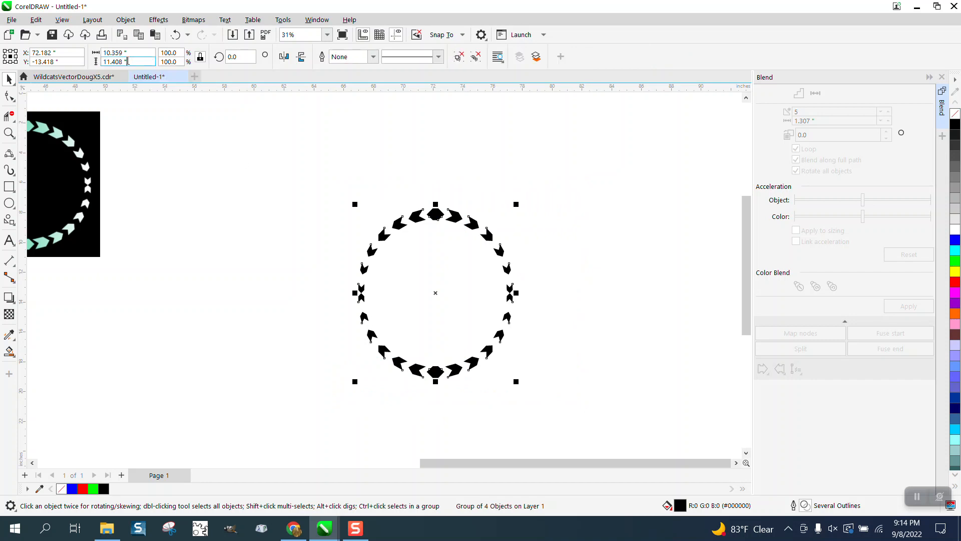
{"action": "double_click", "coordinate": [128, 62]}
{"action": "type", "text": "12"}
Unlock the ring group's proportions and set its width to 12 inches while keeping the height at 12 inches
{"action": "left_click_drag", "start_coordinate": [124, 53], "coordinate": [89, 55]}
{"action": "key", "text": "Return"}
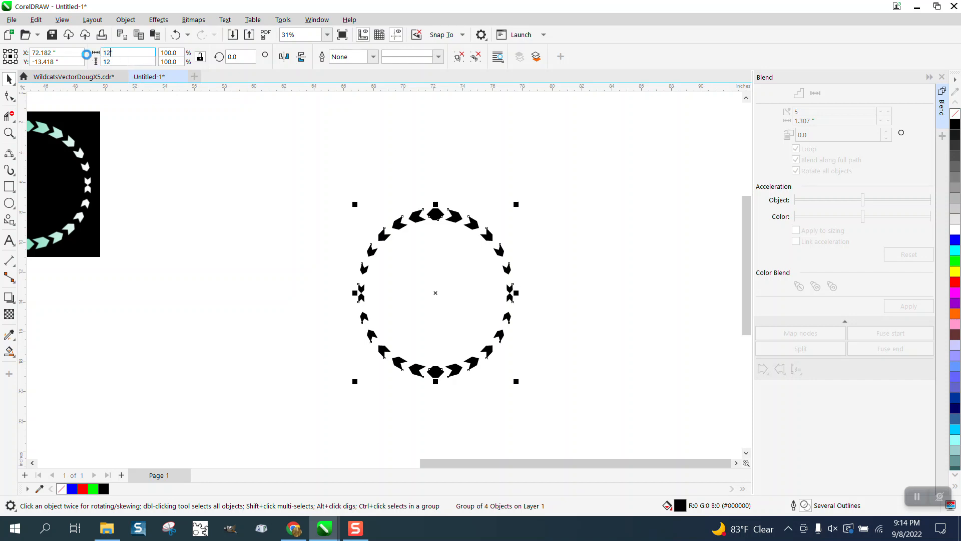
{"action": "left_click", "coordinate": [201, 56]}
{"action": "left_click_drag", "start_coordinate": [150, 53], "coordinate": [58, 57]}
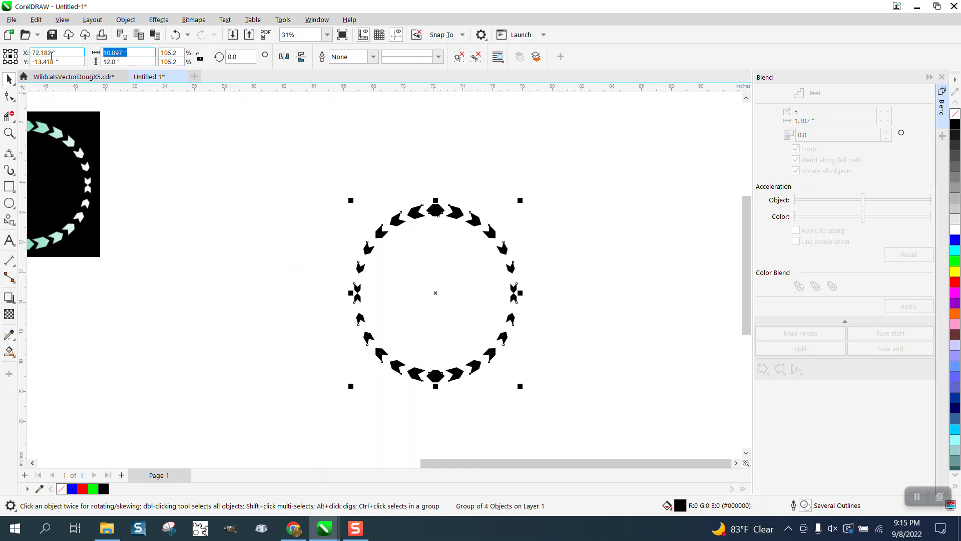
{"action": "type", "text": "12"}
{"action": "key", "text": "Return"}
{"action": "left_click", "coordinate": [349, 164]}
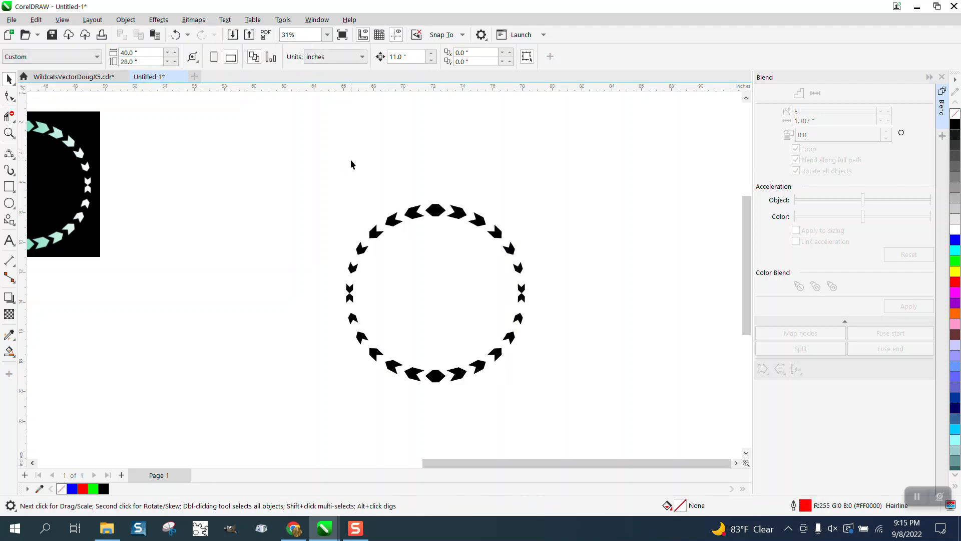
Enlarge the reference image to about 17 by 16.9 inches and place it to the left of the ring
{"action": "scroll", "coordinate": [345, 157], "scroll_direction": "down", "scroll_amount": 1}
{"action": "left_click_drag", "start_coordinate": [134, 181], "coordinate": [299, 255]}
{"action": "left_click_drag", "start_coordinate": [324, 311], "coordinate": [489, 399]}
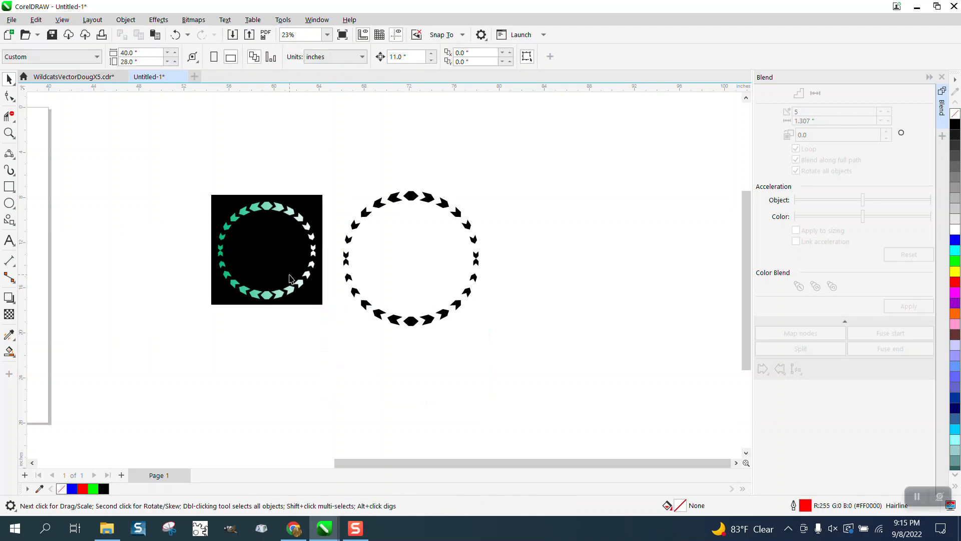
{"action": "left_click_drag", "start_coordinate": [291, 279], "coordinate": [273, 336]}
{"action": "left_click_drag", "start_coordinate": [188, 251], "coordinate": [245, 247]}
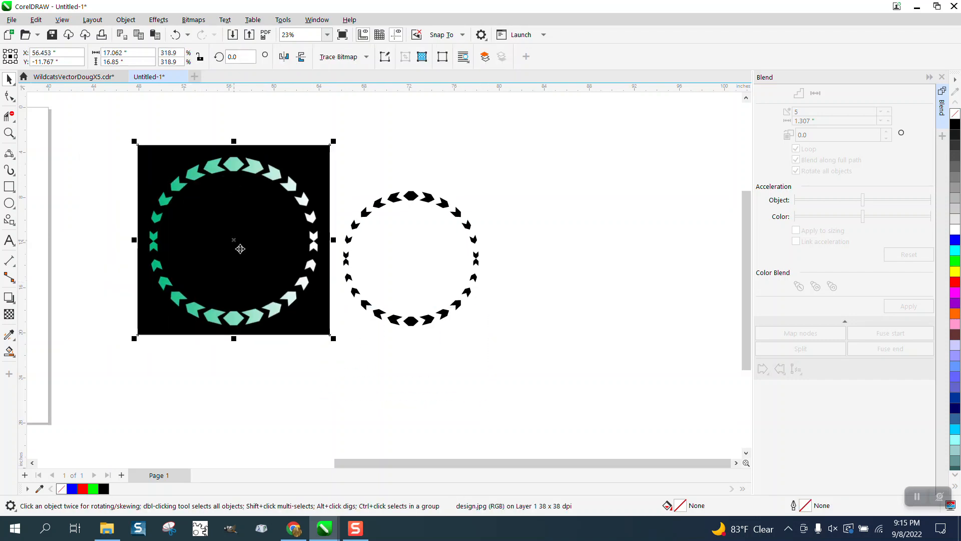
{"action": "left_click_drag", "start_coordinate": [304, 221], "coordinate": [241, 186]}
Ungroup the black ring and fill its pieces with bright green
{"action": "left_click_drag", "start_coordinate": [325, 175], "coordinate": [564, 383]}
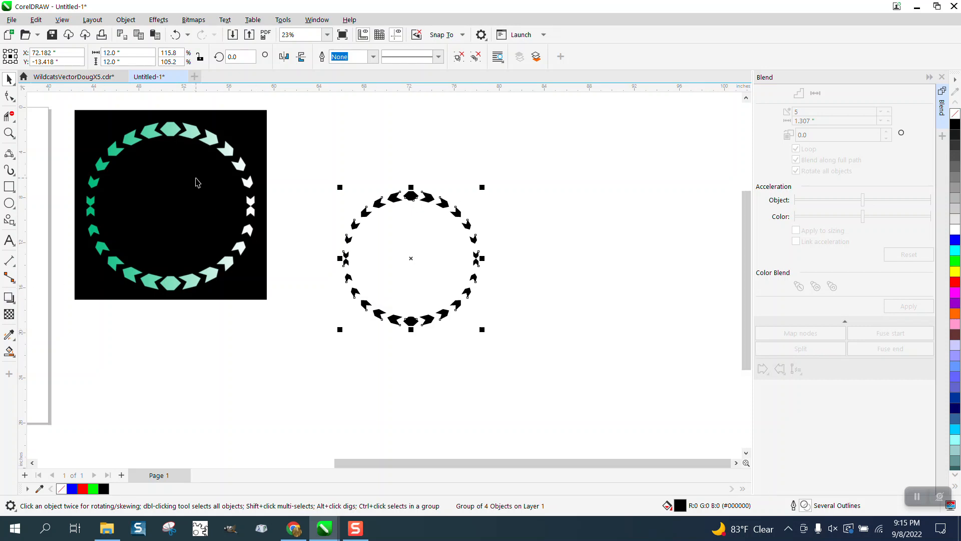
{"action": "left_click", "coordinate": [125, 19]}
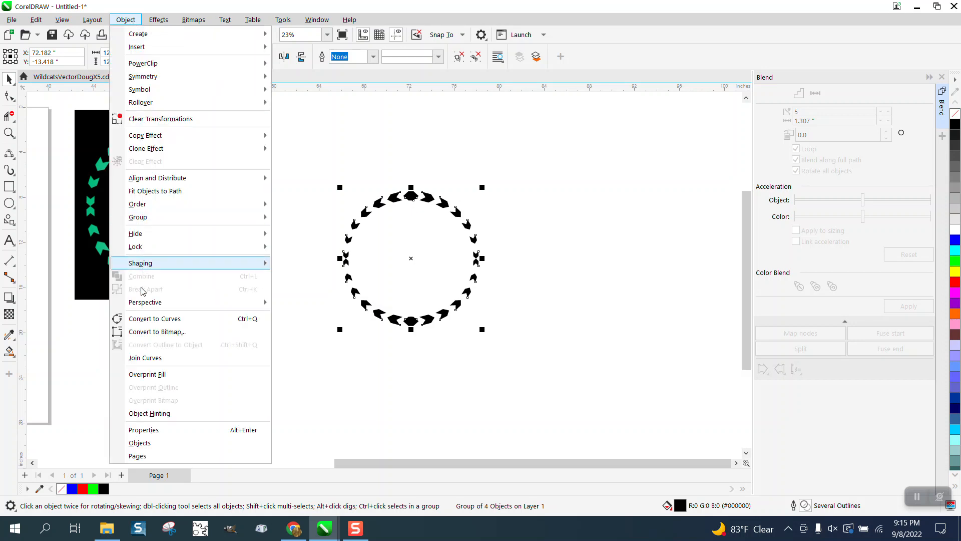
{"action": "mouse_move", "coordinate": [145, 217]}
{"action": "left_click", "coordinate": [311, 232]}
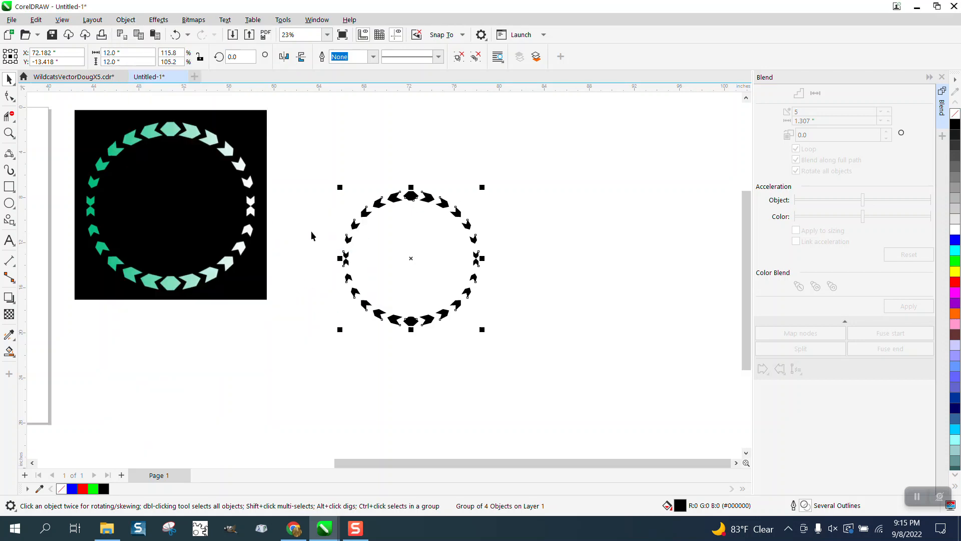
{"action": "left_click", "coordinate": [956, 241]}
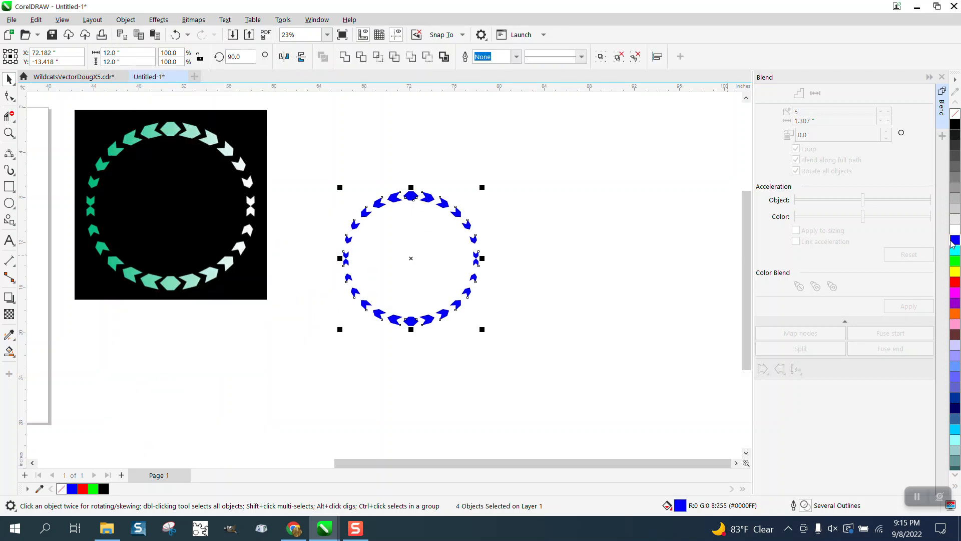
{"action": "left_click", "coordinate": [953, 261]}
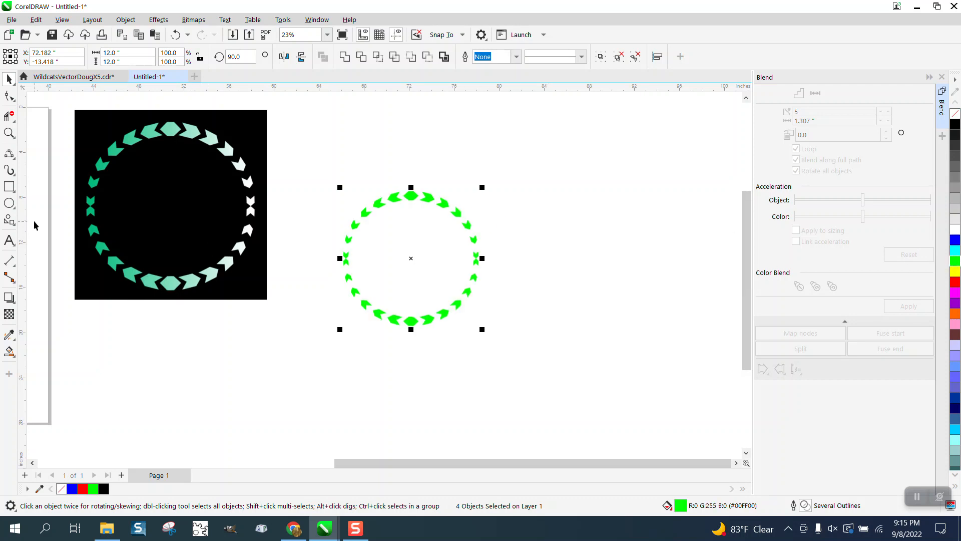
Set the Smart Fill color to the green #02BA7A sampled from the reference image and fill one upper-left chevron of the ring
{"action": "left_click", "coordinate": [8, 188]}
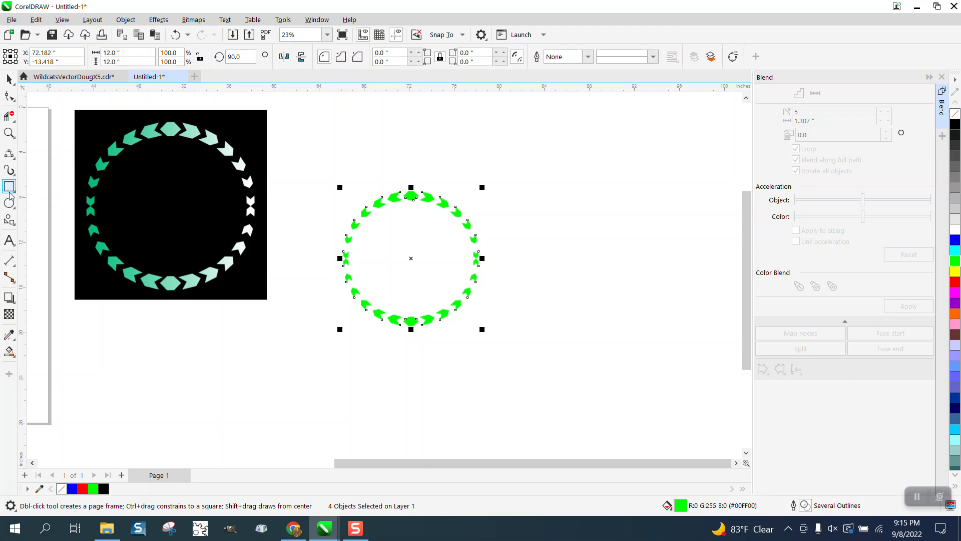
{"action": "left_click", "coordinate": [10, 353]}
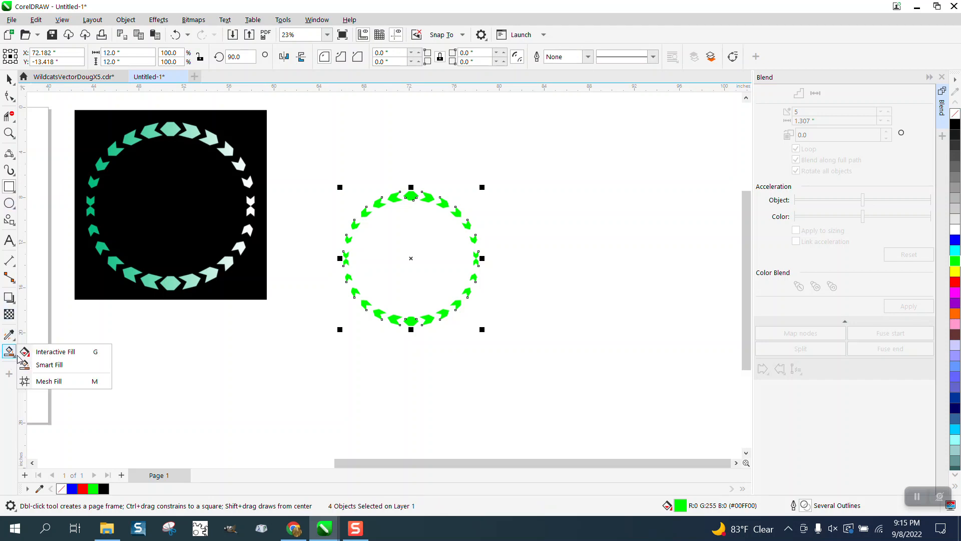
{"action": "left_click", "coordinate": [55, 368]}
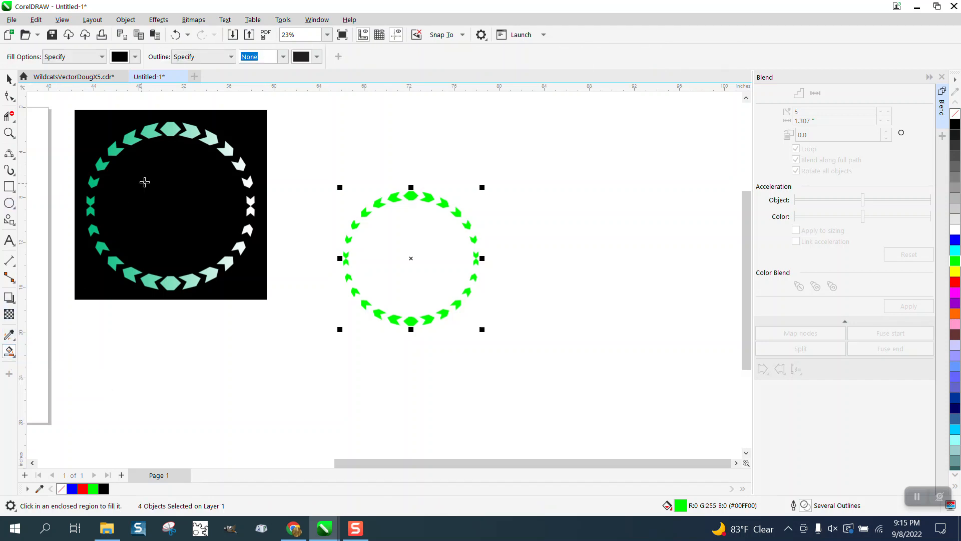
{"action": "left_click", "coordinate": [135, 57]}
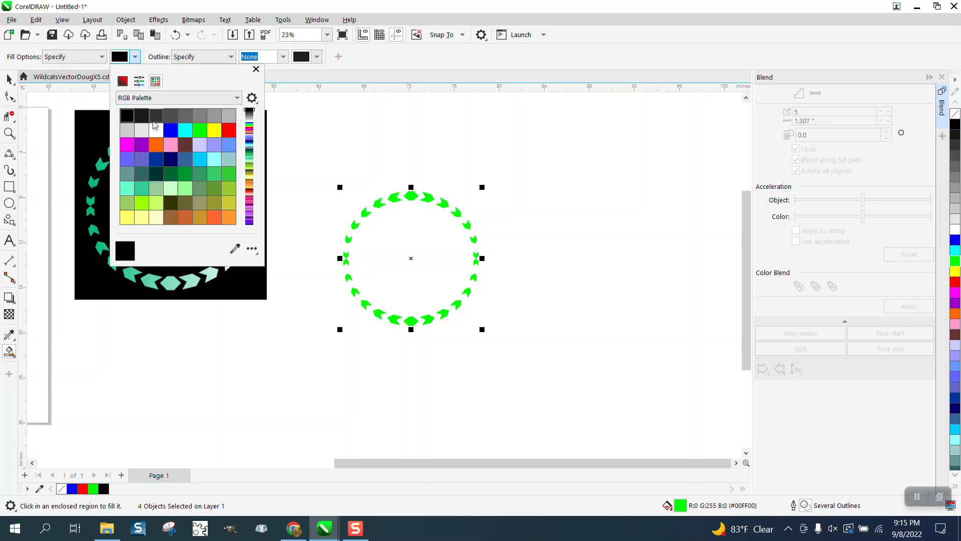
{"action": "left_click", "coordinate": [233, 249]}
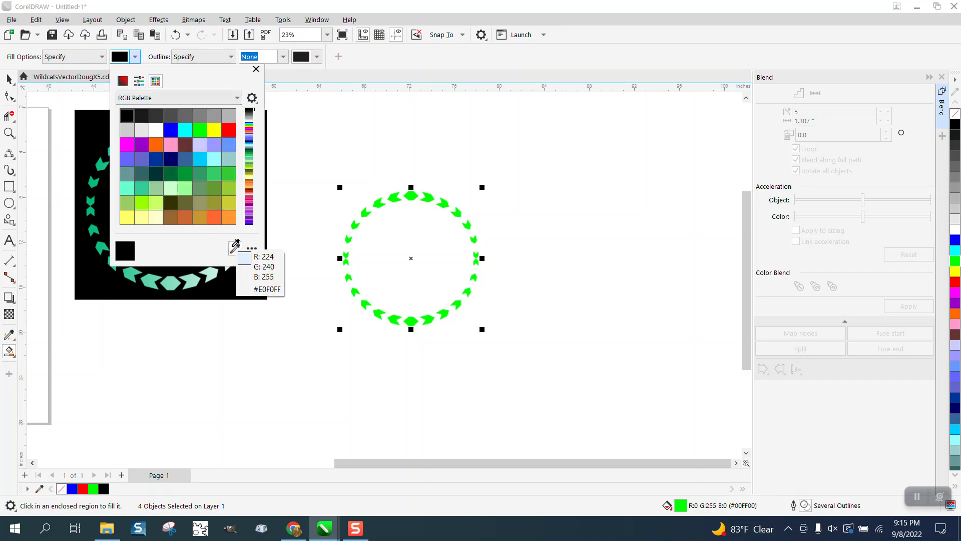
{"action": "left_click", "coordinate": [95, 199]}
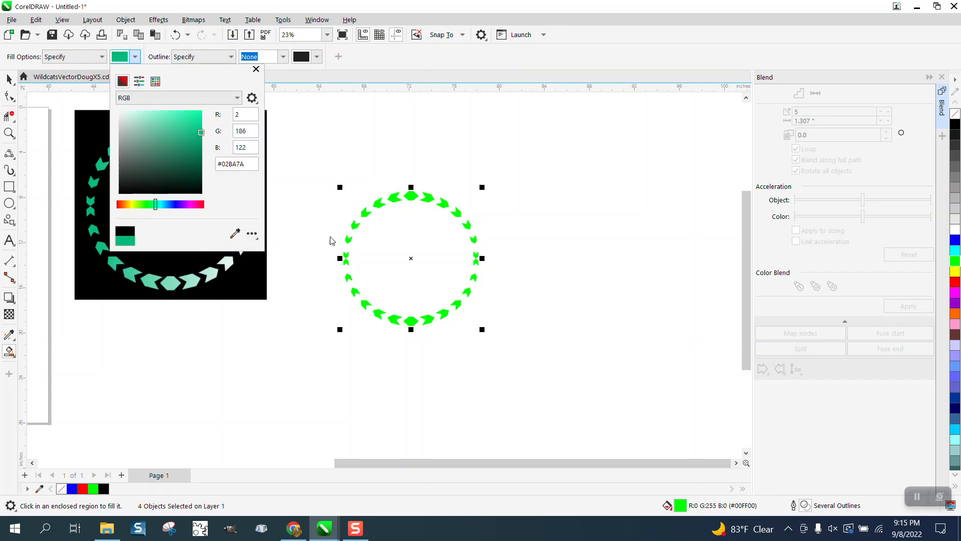
{"action": "left_click", "coordinate": [356, 226]}
{"action": "left_click", "coordinate": [355, 226]}
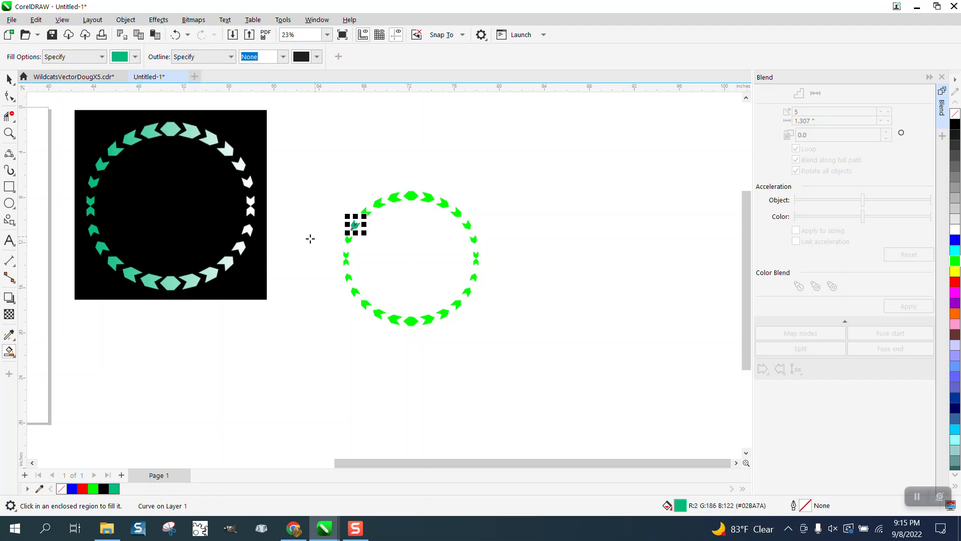
Smart Fill the chevrons down the ring's left side to the lower left with the sampled green
{"action": "left_click", "coordinate": [9, 132]}
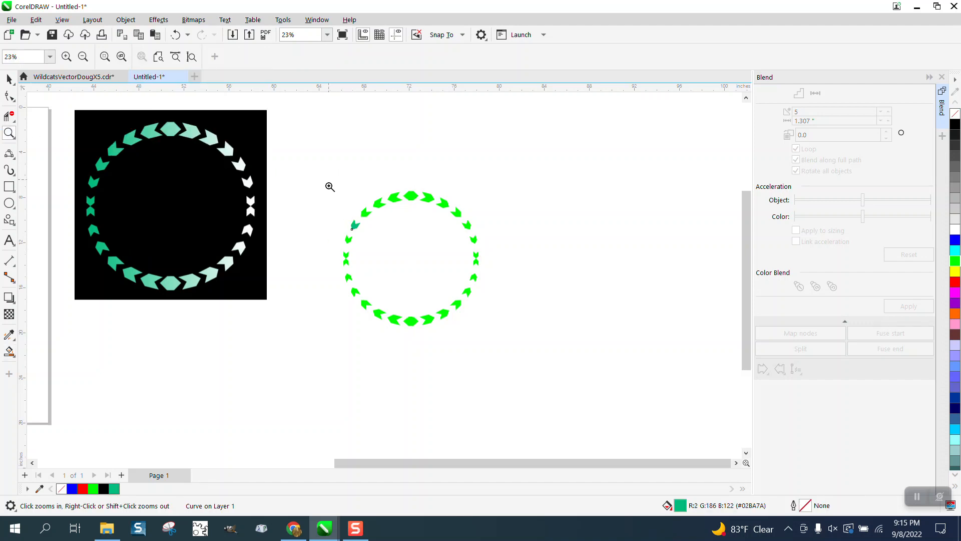
{"action": "left_click", "coordinate": [438, 280]}
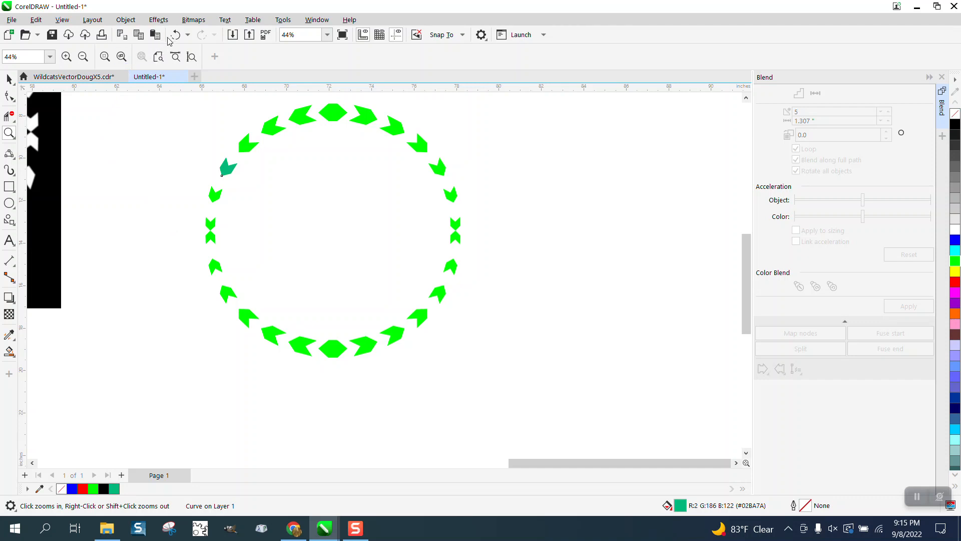
{"action": "left_click", "coordinate": [9, 352]}
{"action": "left_click", "coordinate": [214, 195]}
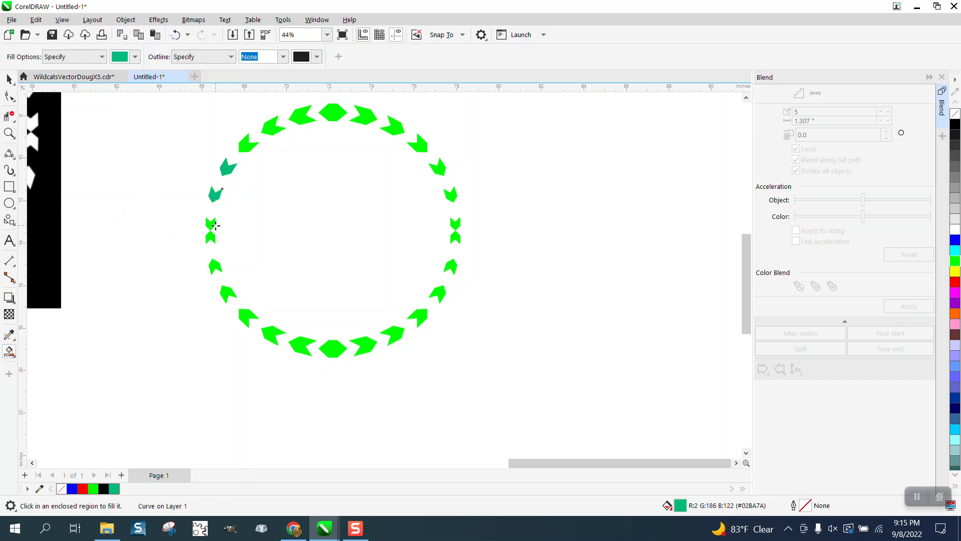
{"action": "left_click", "coordinate": [212, 224]}
{"action": "left_click", "coordinate": [217, 268]}
{"action": "left_click", "coordinate": [230, 292]}
{"action": "left_click", "coordinate": [247, 317]}
{"action": "left_click", "coordinate": [274, 332]}
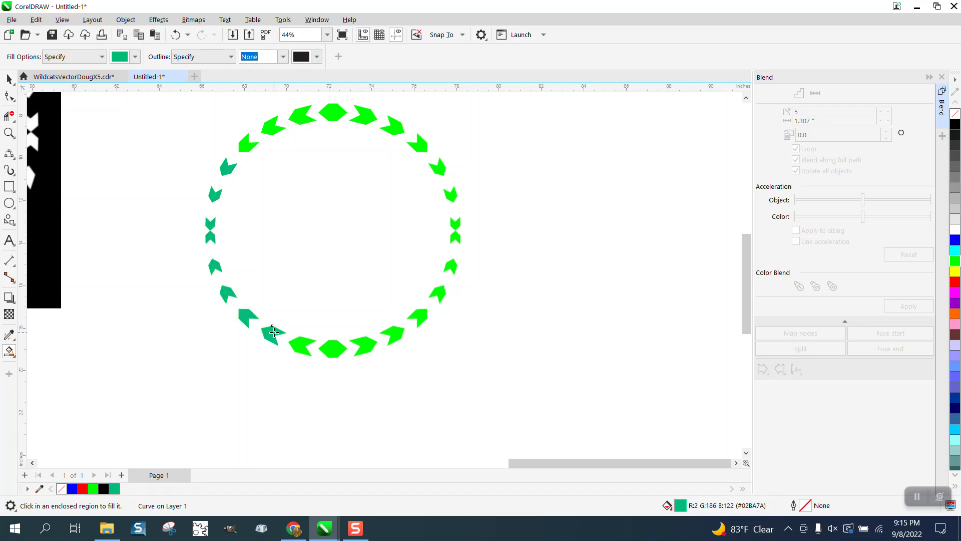
Smart Fill the bottom hexagon and the chevrons around the ring's bottom and lower right with the sampled green
{"action": "left_click", "coordinate": [309, 347]}
{"action": "left_click", "coordinate": [333, 346]}
{"action": "left_click", "coordinate": [365, 344]}
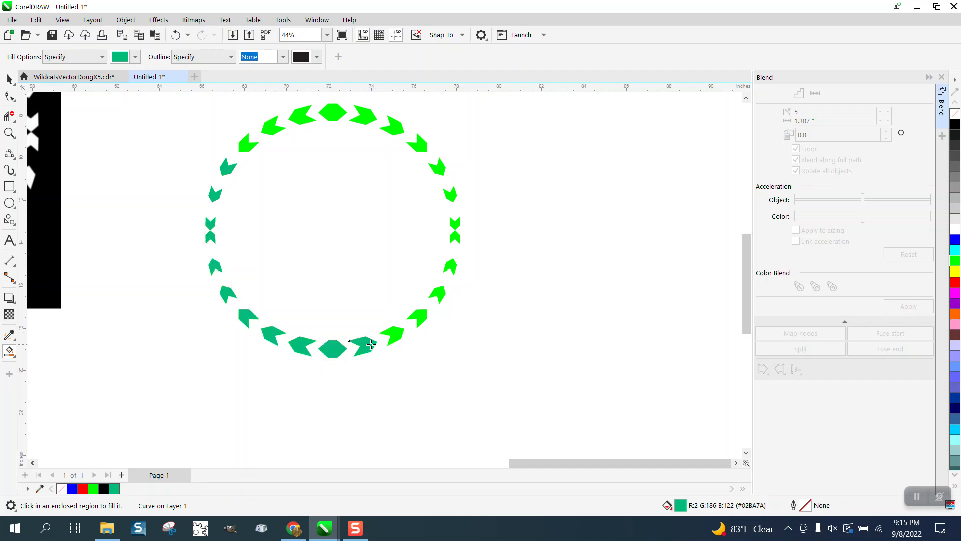
{"action": "left_click", "coordinate": [400, 329]}
{"action": "left_click", "coordinate": [418, 317]}
{"action": "left_click", "coordinate": [437, 294]}
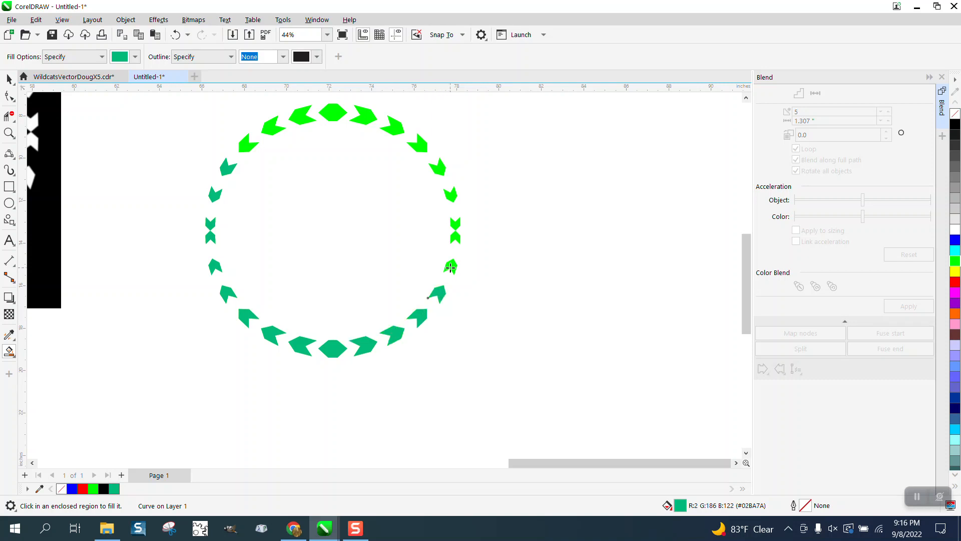
Smart Fill the chevrons up the ring's right side to the upper right with the same green
{"action": "left_click", "coordinate": [451, 265]}
{"action": "left_click", "coordinate": [455, 238]}
{"action": "left_click", "coordinate": [456, 223]}
{"action": "left_click", "coordinate": [454, 195]}
{"action": "left_click", "coordinate": [438, 169]}
{"action": "left_click", "coordinate": [422, 145]}
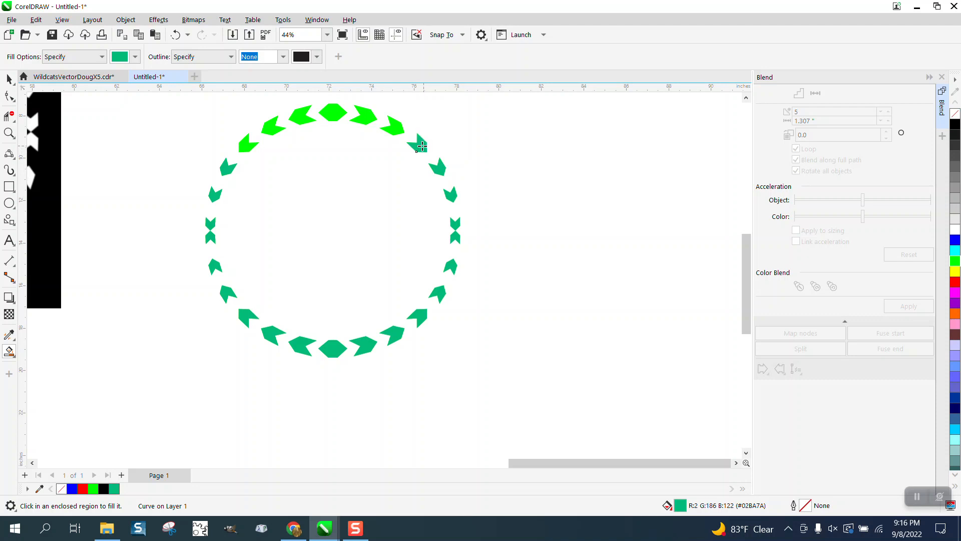
Smart Fill the remaining chevrons and the hexagon across the ring's top with the same green
{"action": "left_click", "coordinate": [392, 127]}
{"action": "left_click", "coordinate": [364, 115]}
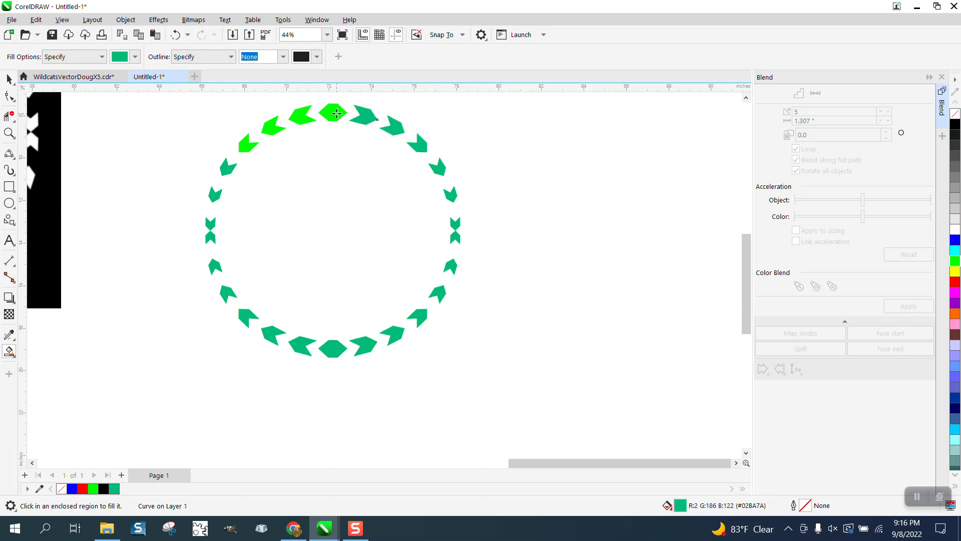
{"action": "left_click", "coordinate": [336, 114]}
{"action": "left_click", "coordinate": [302, 116]}
{"action": "left_click", "coordinate": [273, 126]}
{"action": "left_click", "coordinate": [251, 144]}
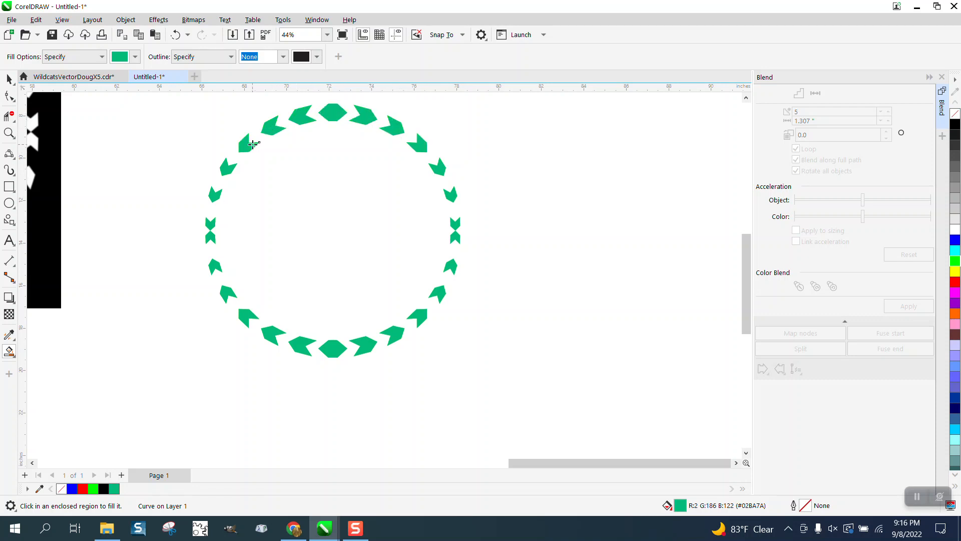
Group all pieces of the green ring and move the reference image to the right of the ring
{"action": "scroll", "coordinate": [253, 144], "scroll_direction": "down", "scroll_amount": 2}
{"action": "key", "text": "space"}
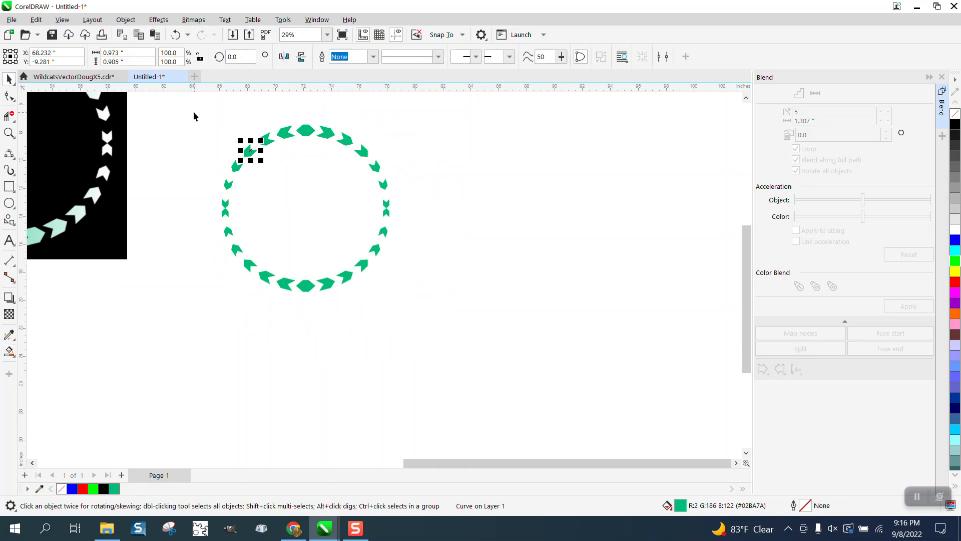
{"action": "left_click_drag", "start_coordinate": [194, 116], "coordinate": [554, 351]}
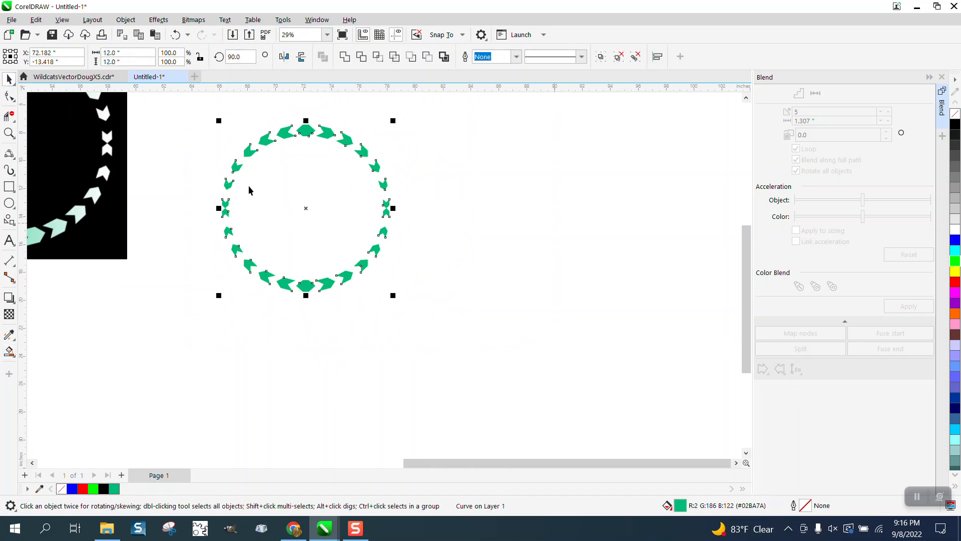
{"action": "left_click", "coordinate": [128, 21]}
{"action": "mouse_move", "coordinate": [193, 217]}
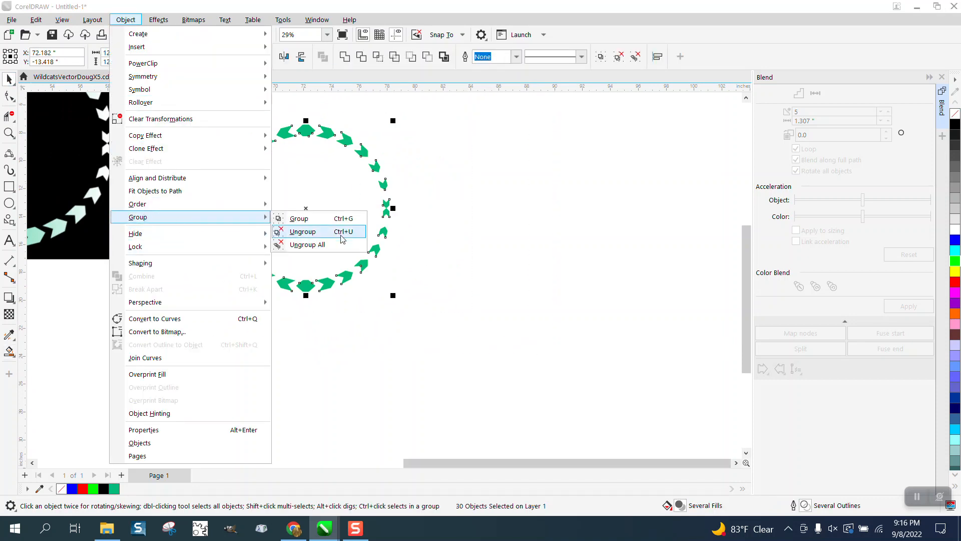
{"action": "left_click", "coordinate": [300, 219]}
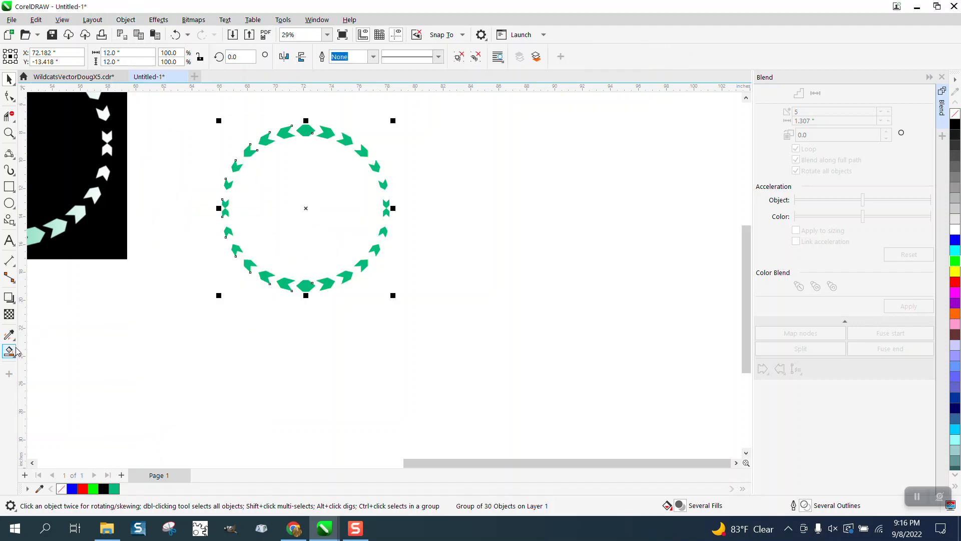
{"action": "left_click_drag", "start_coordinate": [109, 165], "coordinate": [646, 251]}
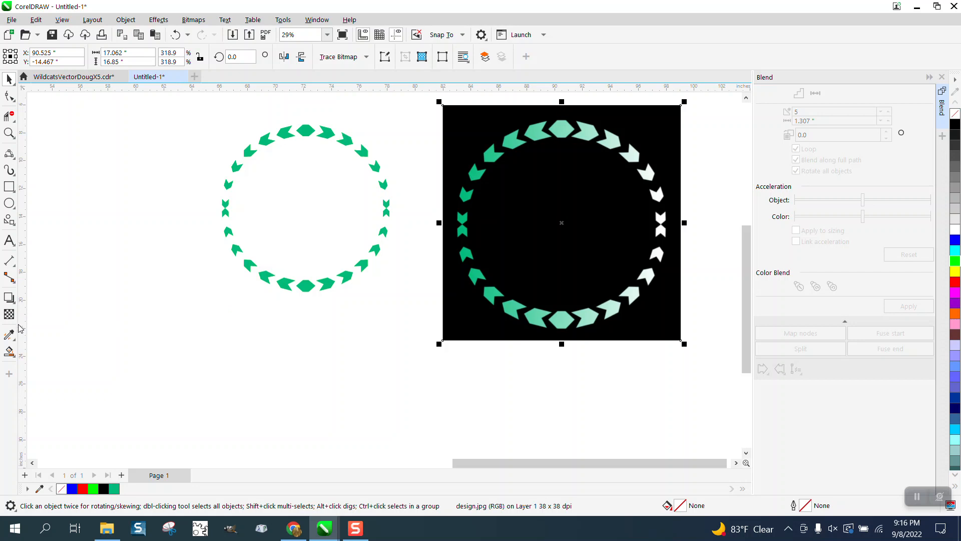
Try to apply an Interactive Fill fountain gradient from the ring's left edge to its right edge
{"action": "left_click", "coordinate": [13, 359]}
{"action": "left_click", "coordinate": [14, 359]}
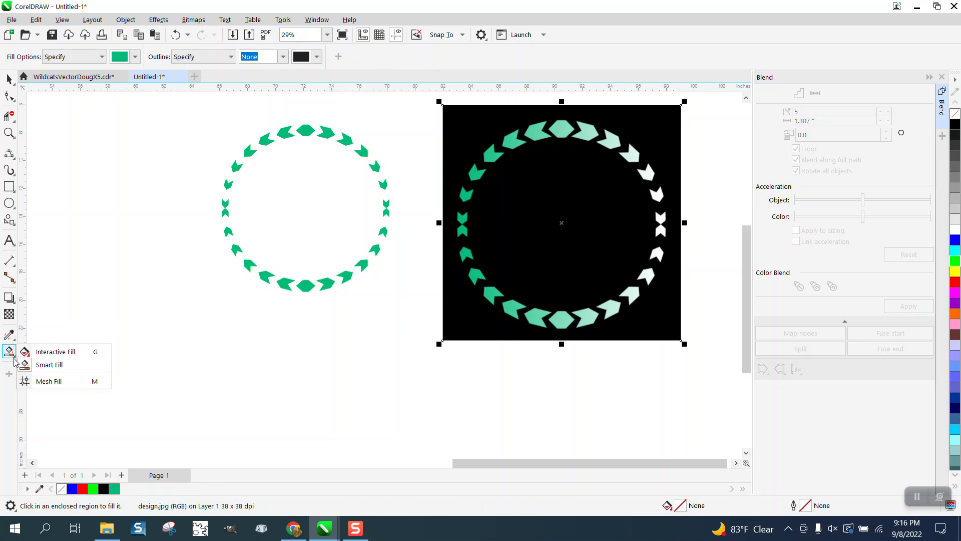
{"action": "left_click", "coordinate": [45, 353]}
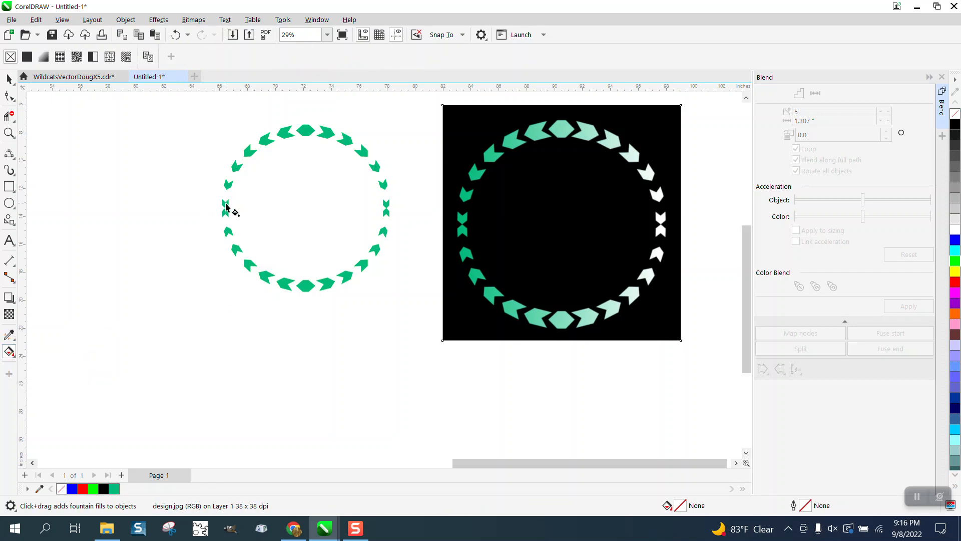
{"action": "left_click_drag", "start_coordinate": [225, 203], "coordinate": [399, 209]}
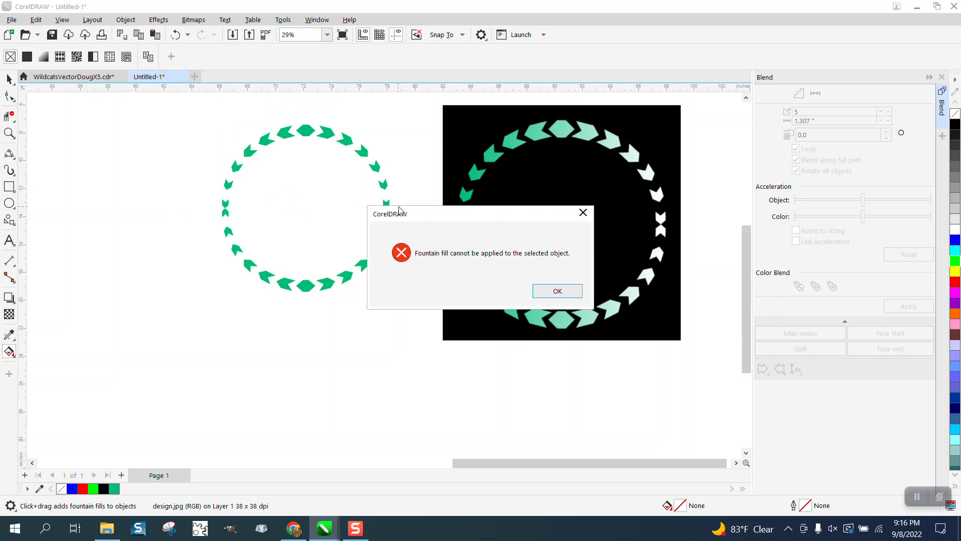
{"action": "left_click", "coordinate": [568, 296]}
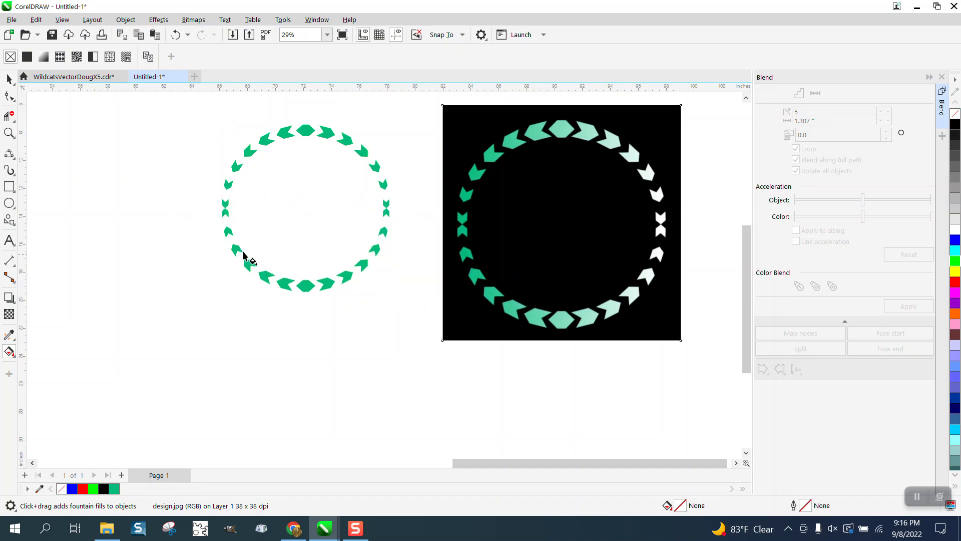
Try again to run a fountain fill across the middle of the green ring with Interactive Fill
{"action": "left_click_drag", "start_coordinate": [223, 210], "coordinate": [385, 217]}
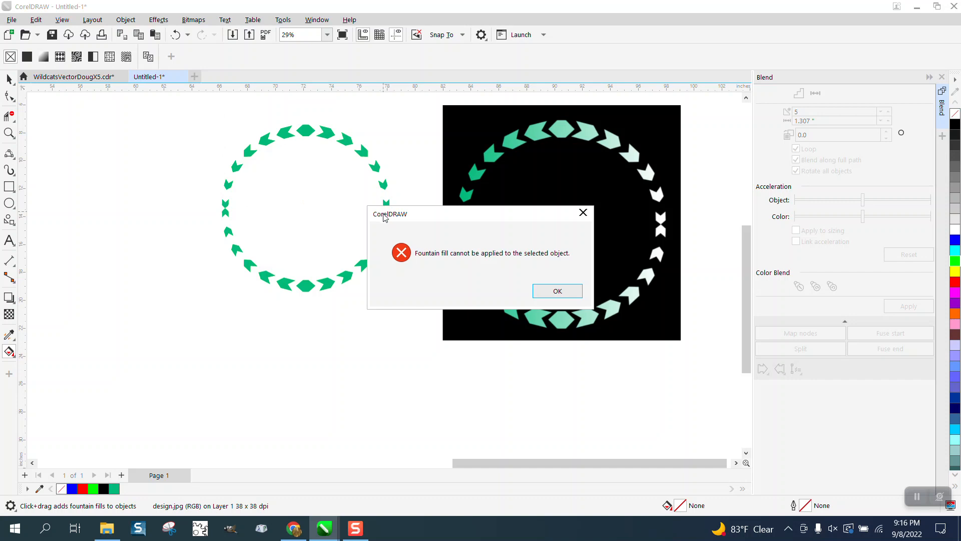
{"action": "left_click", "coordinate": [551, 296]}
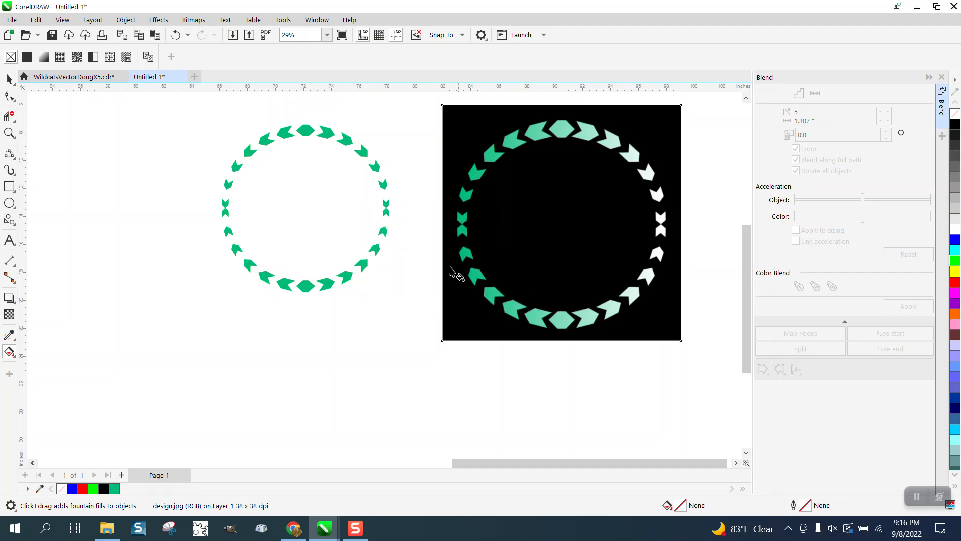
{"action": "left_click", "coordinate": [9, 79]}
{"action": "key", "text": "Escape"}
Ungroup the green ring completely into its individual pieces
{"action": "left_click", "coordinate": [283, 142]}
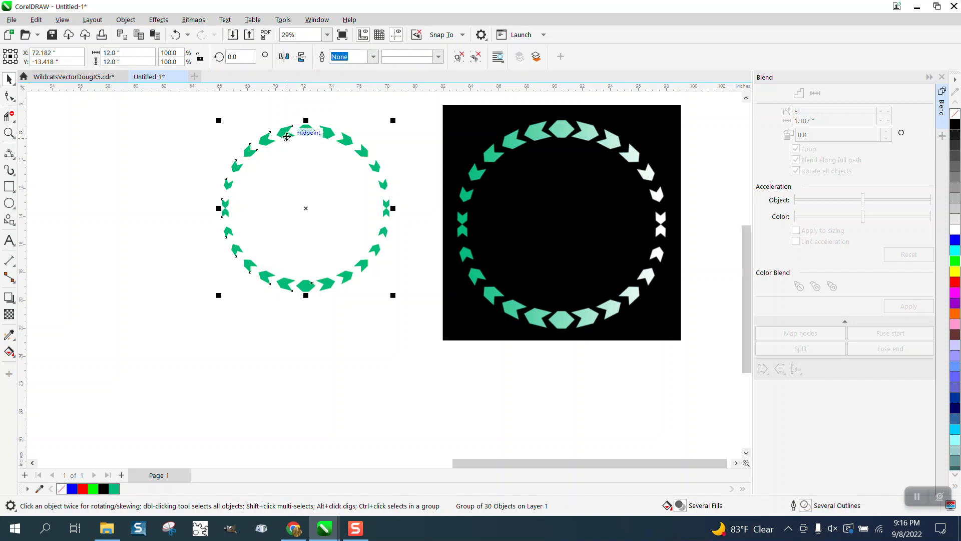
{"action": "left_click", "coordinate": [133, 24]}
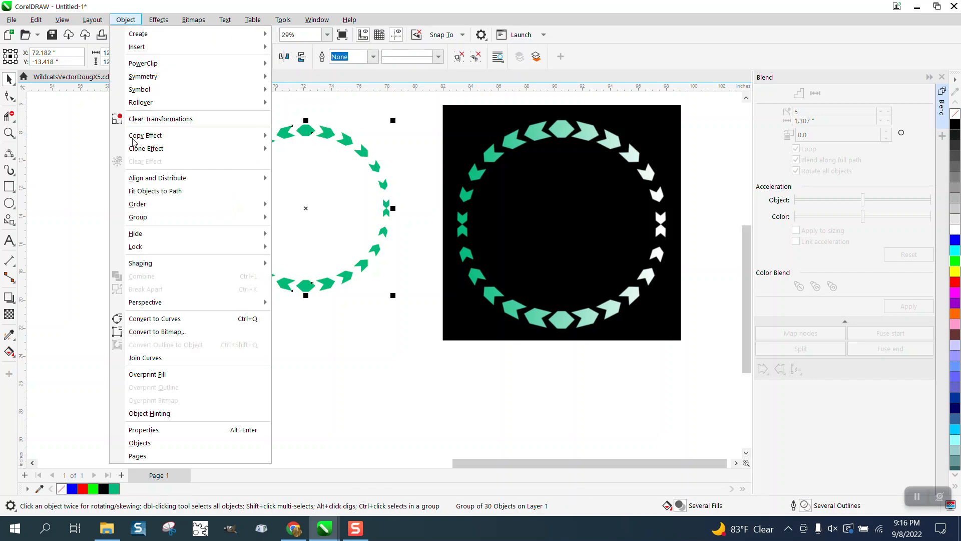
{"action": "mouse_move", "coordinate": [139, 218]}
{"action": "left_click", "coordinate": [303, 231]}
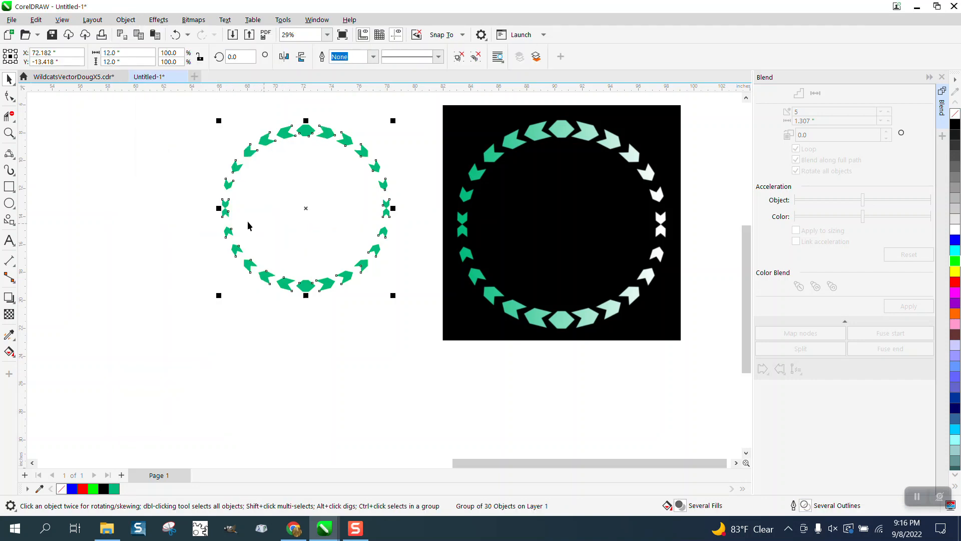
{"action": "key", "text": "Escape"}
Remove the fill from all pieces of the ring and give them a black hairline outline
{"action": "left_click_drag", "start_coordinate": [271, 214], "coordinate": [413, 326]}
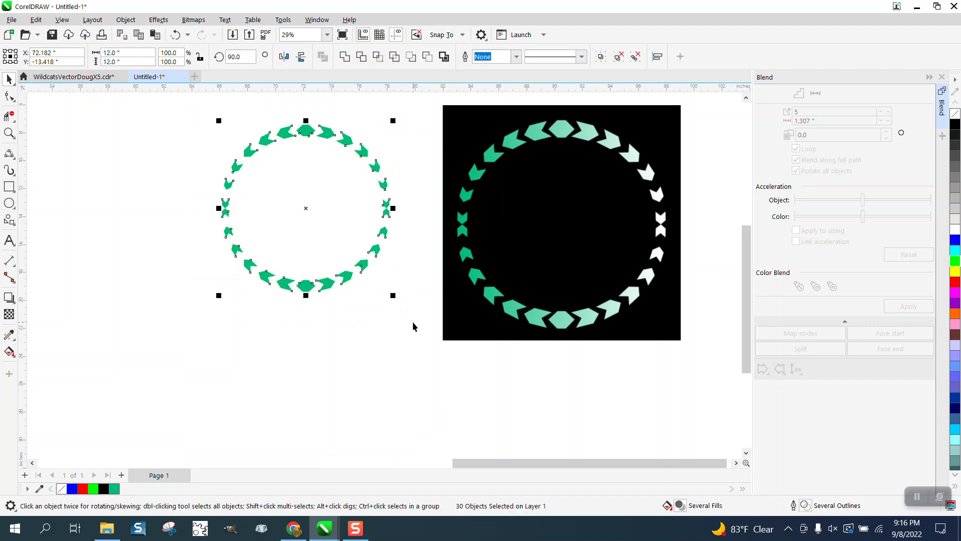
{"action": "left_click", "coordinate": [955, 115]}
{"action": "right_click", "coordinate": [954, 125]}
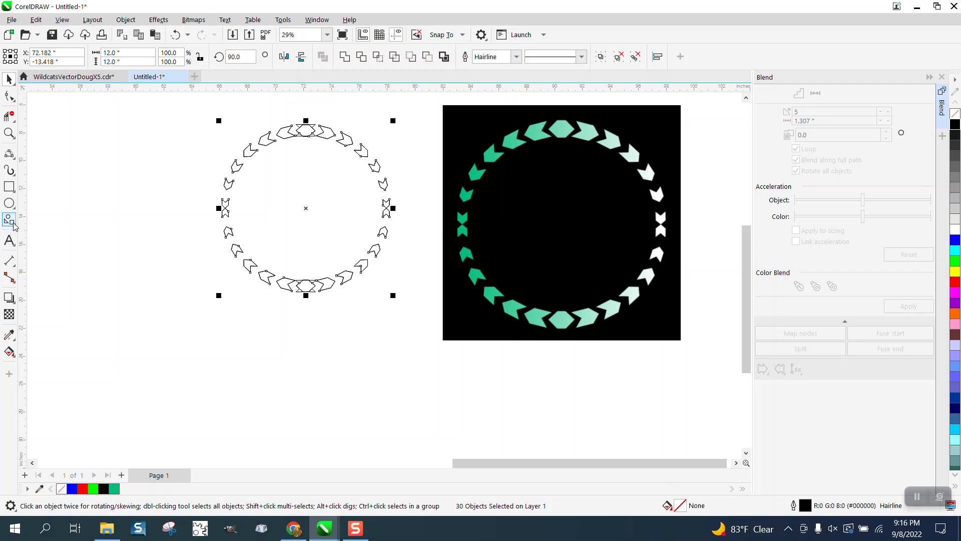
Smart Fill the ring's bottom hexagon and the chevrons along its lower left with green #02BA7A and no outline
{"action": "left_click", "coordinate": [9, 352]}
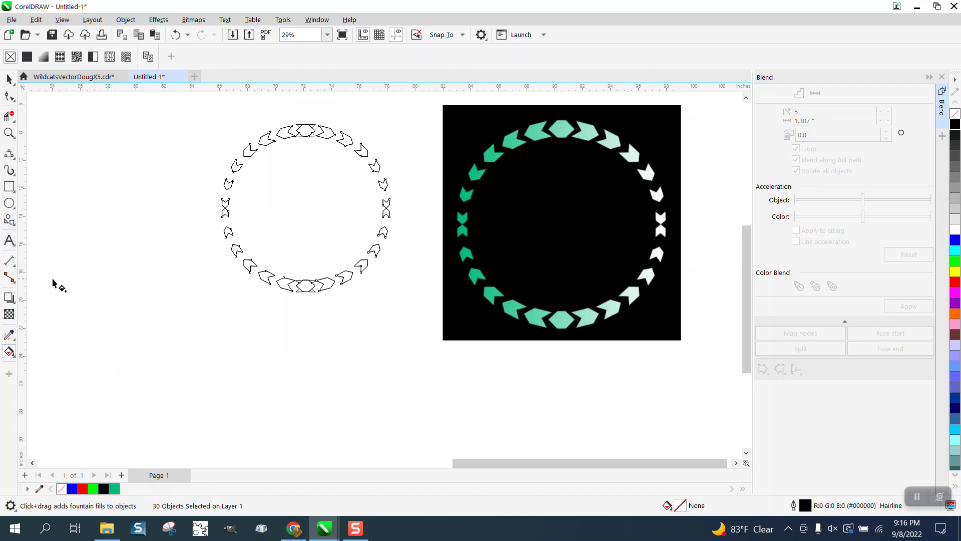
{"action": "left_click", "coordinate": [15, 360]}
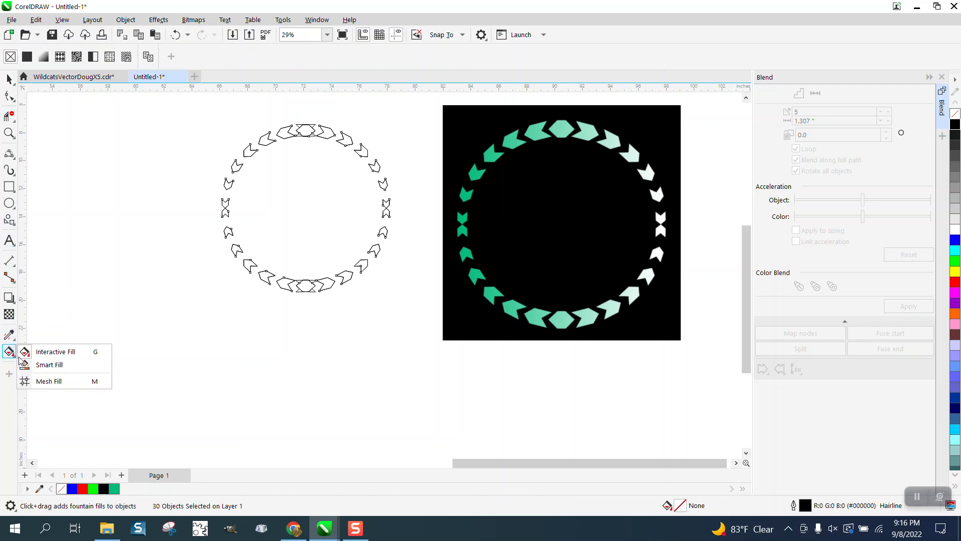
{"action": "left_click", "coordinate": [27, 363]}
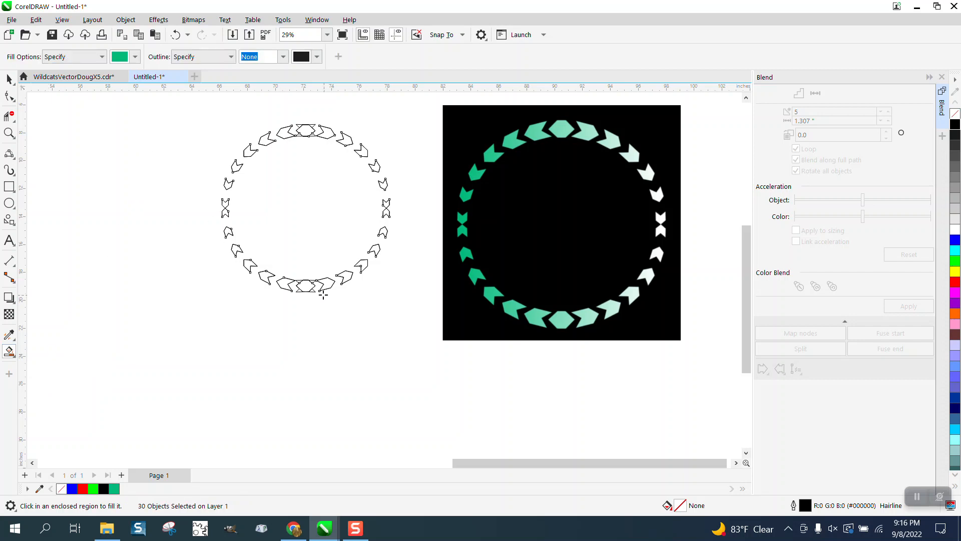
{"action": "left_click", "coordinate": [306, 285]}
{"action": "left_click", "coordinate": [285, 283]}
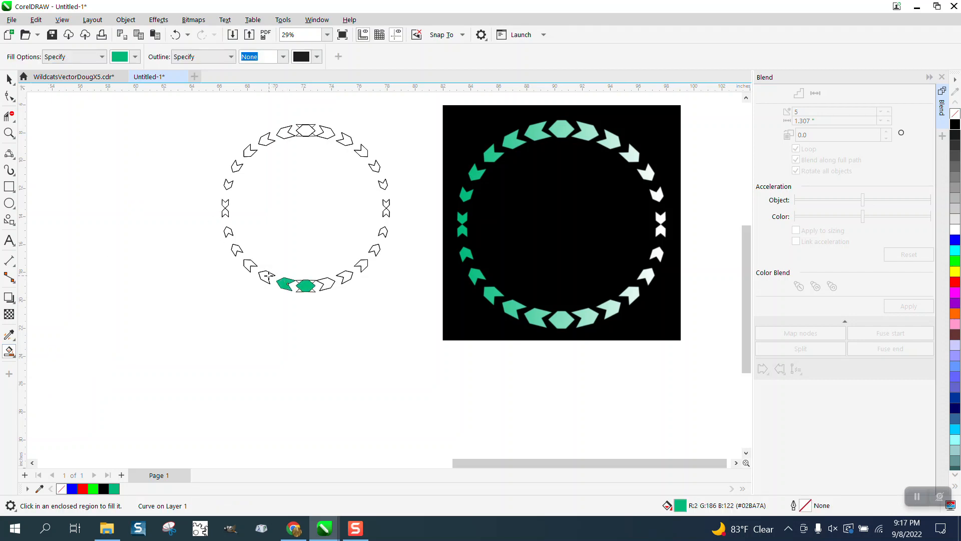
{"action": "left_click", "coordinate": [268, 276]}
{"action": "left_click", "coordinate": [250, 265]}
Smart Fill the chevrons up the ring's left side to the upper left with the same green
{"action": "left_click", "coordinate": [228, 232]}
{"action": "left_click", "coordinate": [225, 204]}
{"action": "left_click", "coordinate": [229, 184]}
{"action": "left_click", "coordinate": [235, 168]}
{"action": "left_click", "coordinate": [249, 150]}
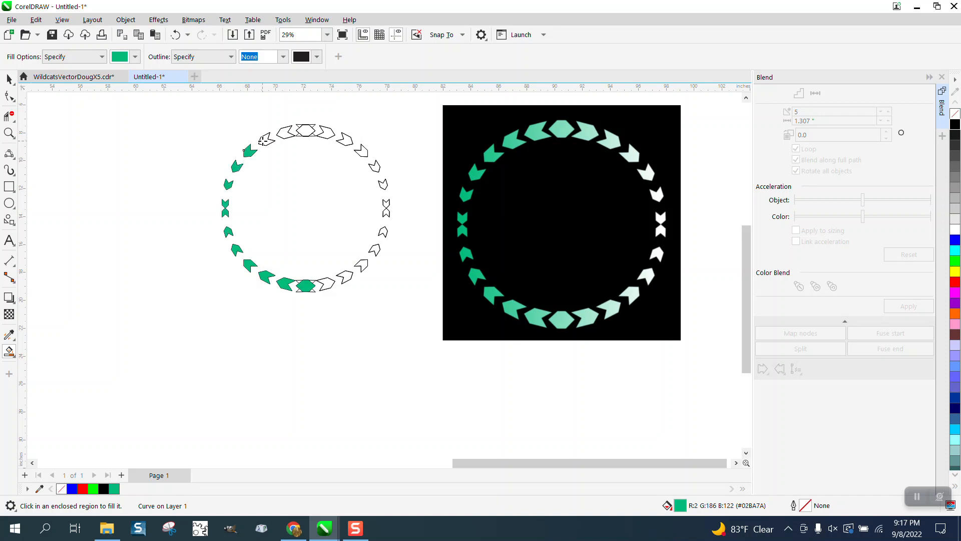
Smart Fill the hexagon and chevrons across the ring's top with the same green, undoing the stray fill outside the shapes
{"action": "left_click", "coordinate": [267, 139]}
{"action": "left_click", "coordinate": [284, 133]}
{"action": "left_click", "coordinate": [303, 133]}
{"action": "left_click", "coordinate": [325, 134]}
{"action": "left_click", "coordinate": [344, 139]}
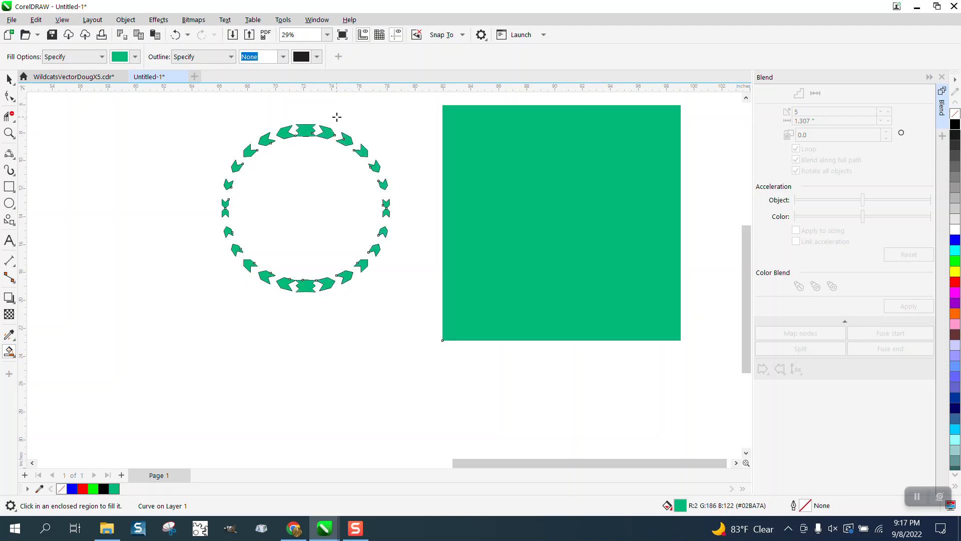
{"action": "left_click", "coordinate": [175, 34]}
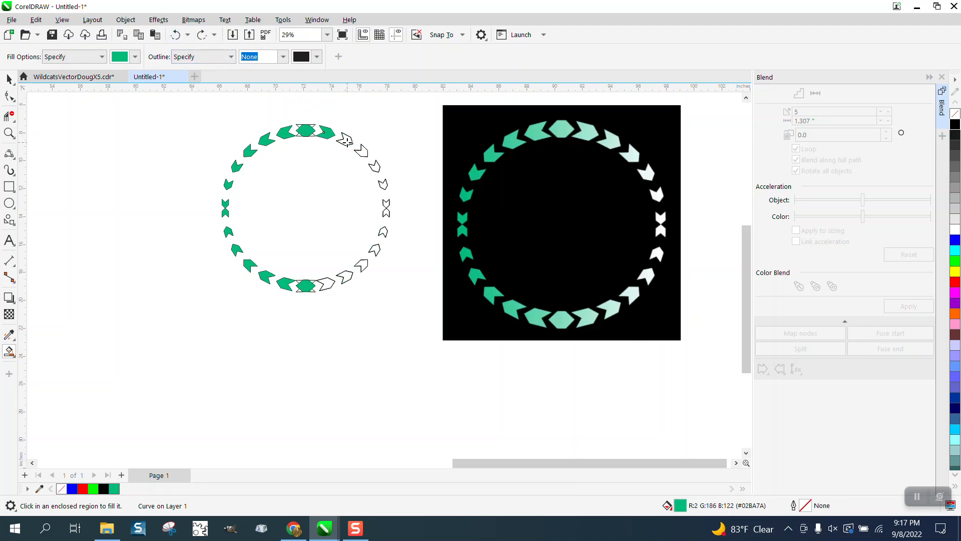
Smart Fill the chevrons from the ring's upper right down to its right edge with the same green
{"action": "left_click", "coordinate": [346, 140]}
{"action": "left_click", "coordinate": [362, 151]}
{"action": "left_click", "coordinate": [375, 166]}
{"action": "left_click", "coordinate": [383, 185]}
{"action": "left_click", "coordinate": [386, 203]}
{"action": "left_click", "coordinate": [386, 213]}
Smart Fill the remaining chevrons along the ring's lower right with the same green
{"action": "left_click", "coordinate": [383, 232]}
{"action": "left_click", "coordinate": [376, 249]}
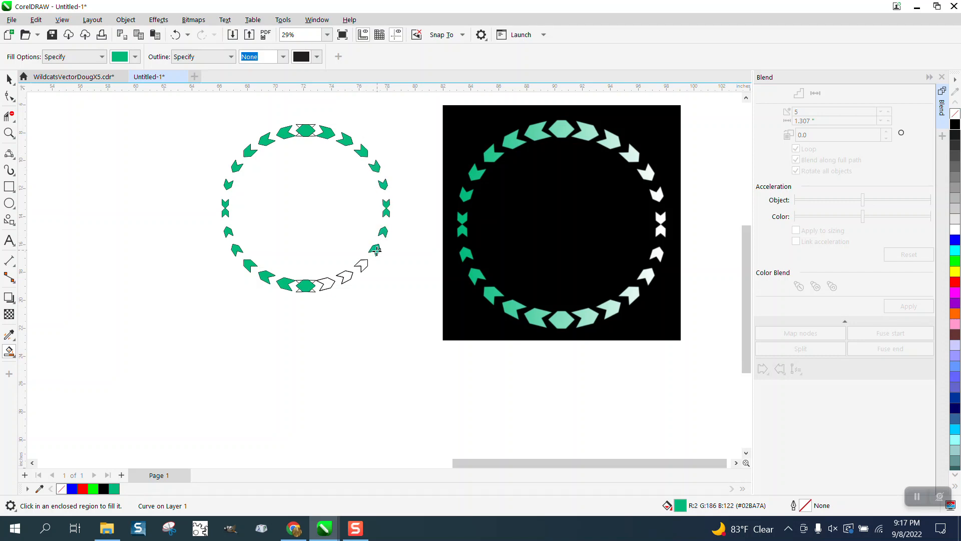
{"action": "left_click", "coordinate": [362, 264]}
{"action": "left_click", "coordinate": [347, 275]}
{"action": "left_click", "coordinate": [326, 283]}
Remove the outline from all pieces of the ring and group them
{"action": "left_click", "coordinate": [9, 79]}
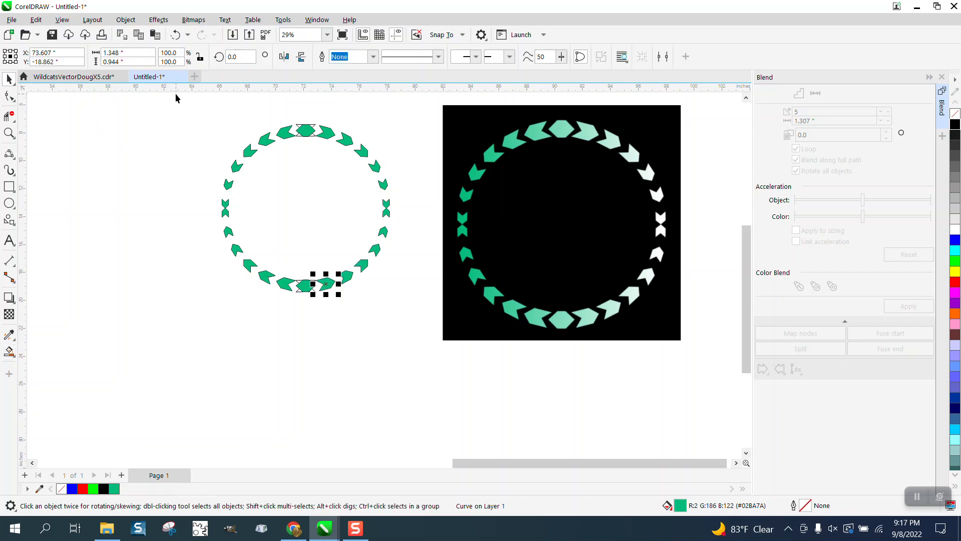
{"action": "left_click_drag", "start_coordinate": [175, 98], "coordinate": [434, 323]}
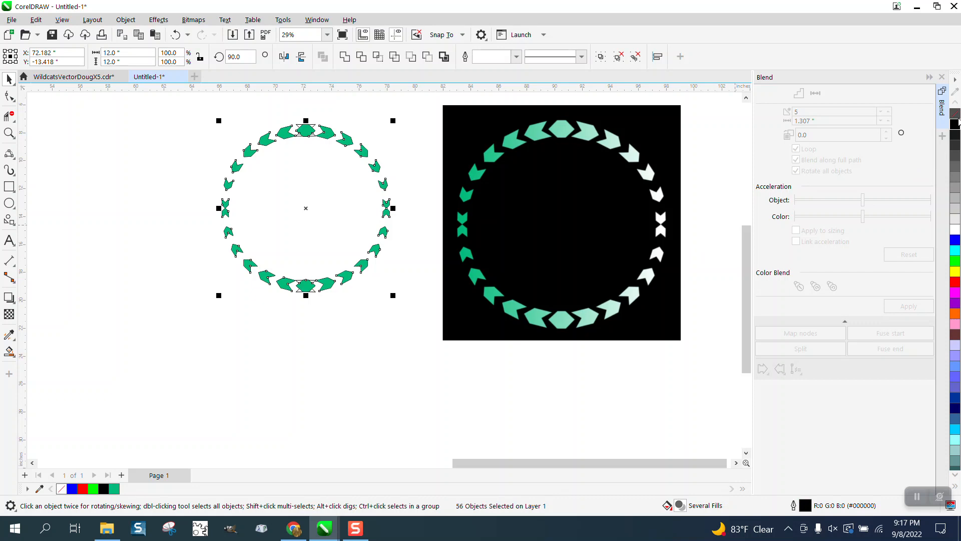
{"action": "right_click", "coordinate": [956, 115]}
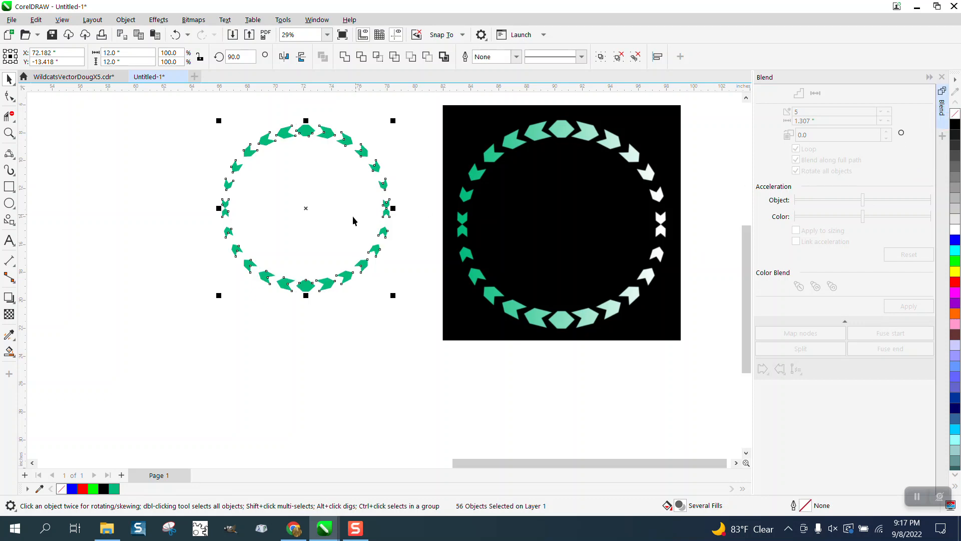
{"action": "left_click", "coordinate": [125, 19]}
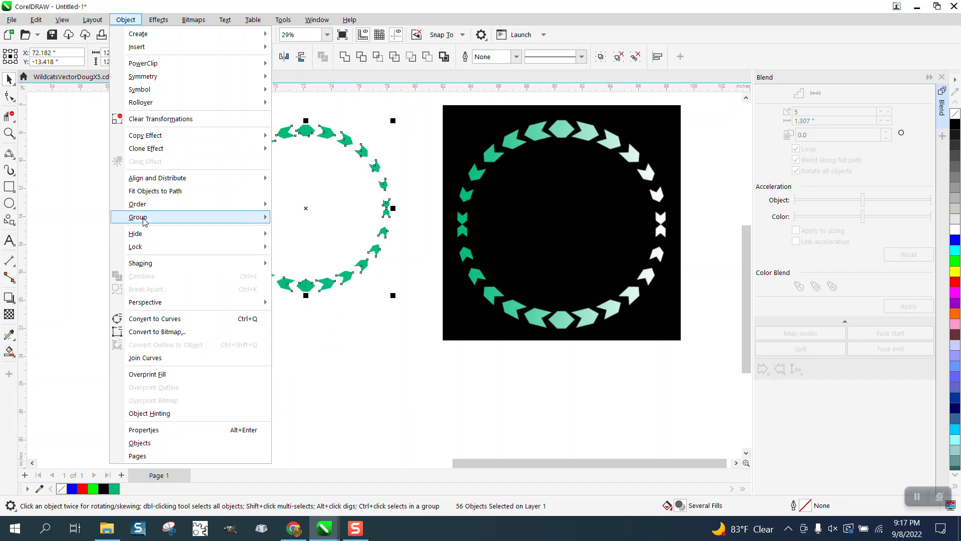
{"action": "mouse_move", "coordinate": [144, 222]}
{"action": "left_click", "coordinate": [293, 217]}
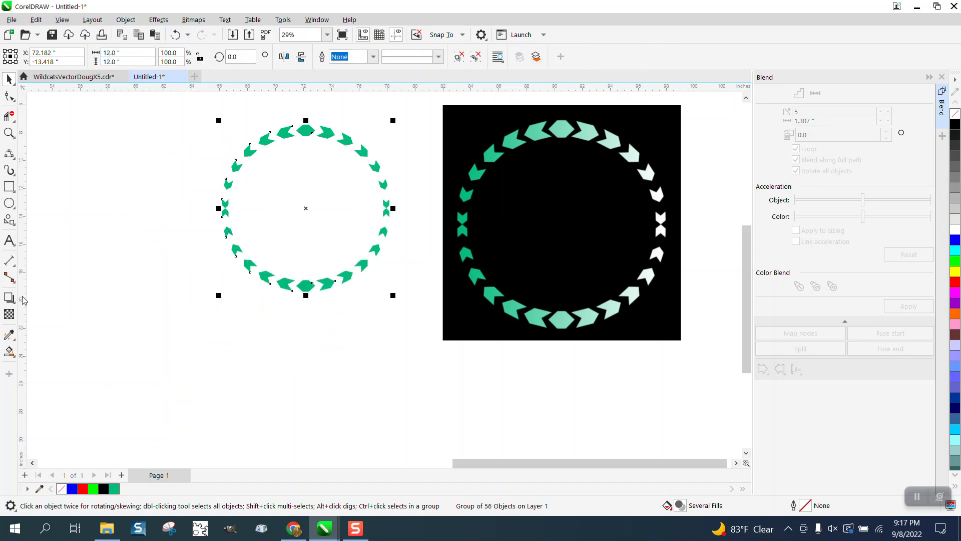
Apply a green-to-white Interactive Fill fountain gradient from the ring's left edge to just beyond its right edge, shifting the midpoint toward white
{"action": "left_click", "coordinate": [10, 350]}
{"action": "left_click", "coordinate": [55, 345]}
{"action": "left_click", "coordinate": [229, 210]}
{"action": "left_click_drag", "start_coordinate": [228, 203], "coordinate": [410, 202]}
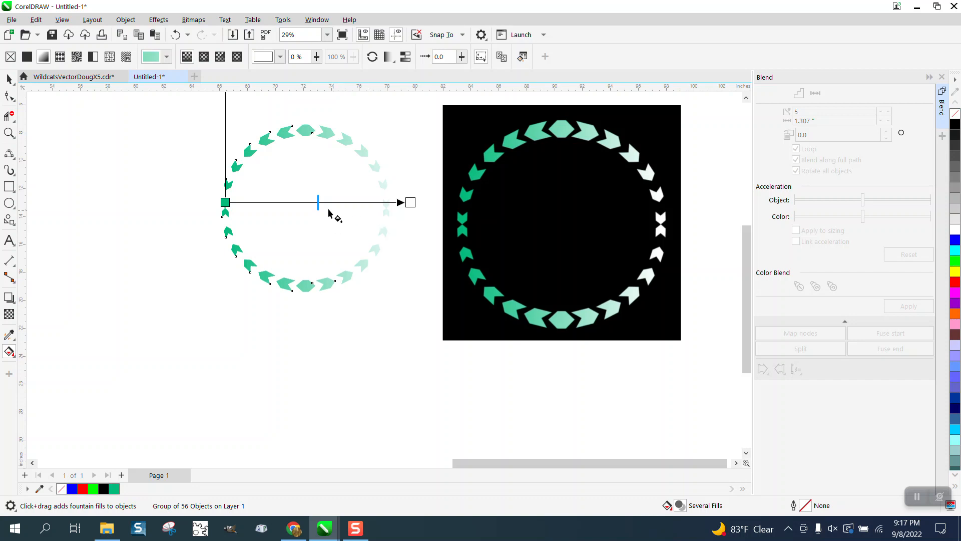
{"action": "left_click_drag", "start_coordinate": [319, 204], "coordinate": [344, 204]}
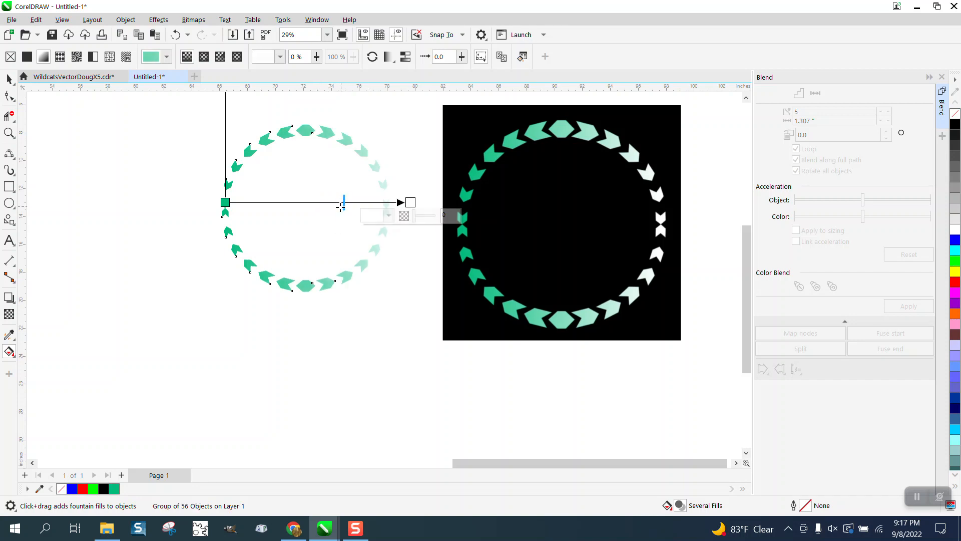
{"action": "left_click", "coordinate": [9, 79]}
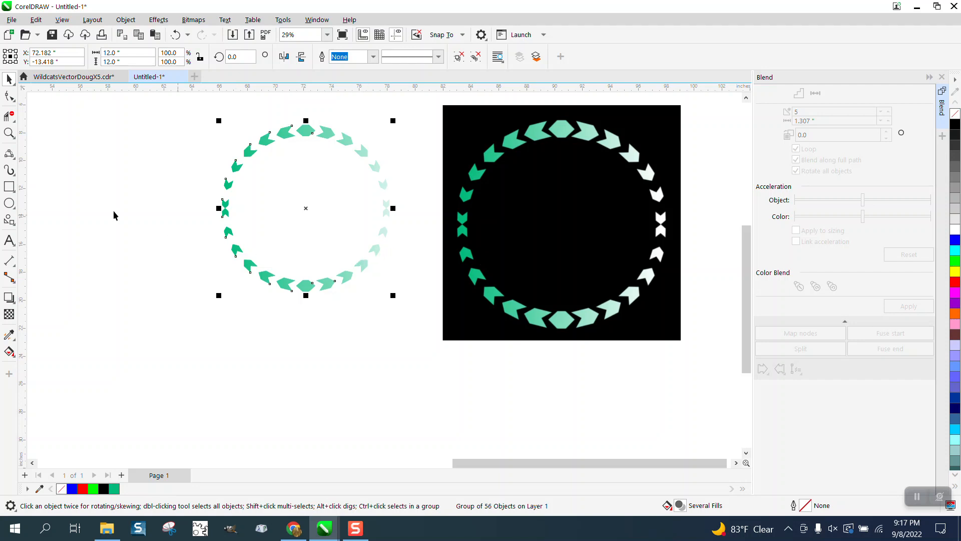
Draw a rectangle about 15.4 by 16.1 inches around the gradient ring and fill it with black
{"action": "left_click", "coordinate": [9, 186]}
{"action": "left_click", "coordinate": [202, 111]}
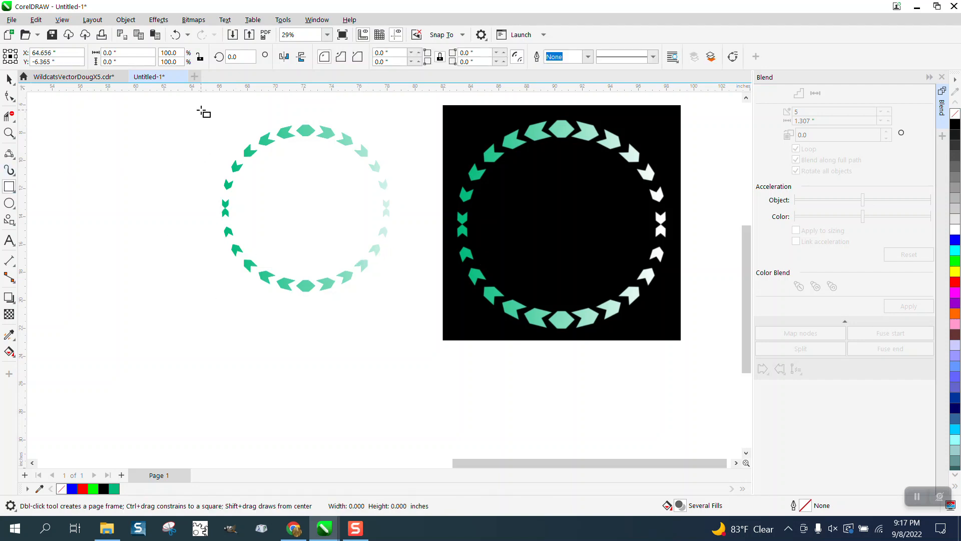
{"action": "left_click_drag", "start_coordinate": [203, 111], "coordinate": [416, 334]}
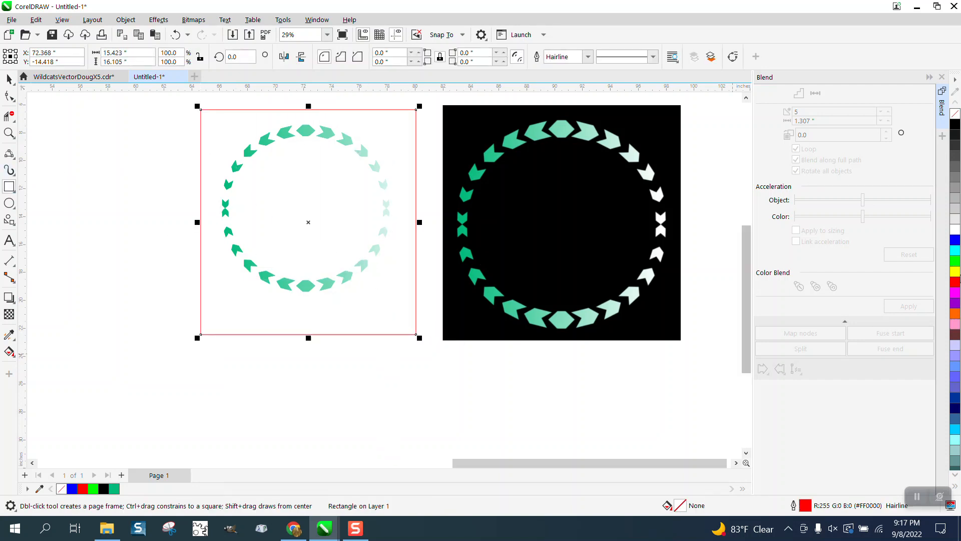
{"action": "left_click", "coordinate": [956, 125]}
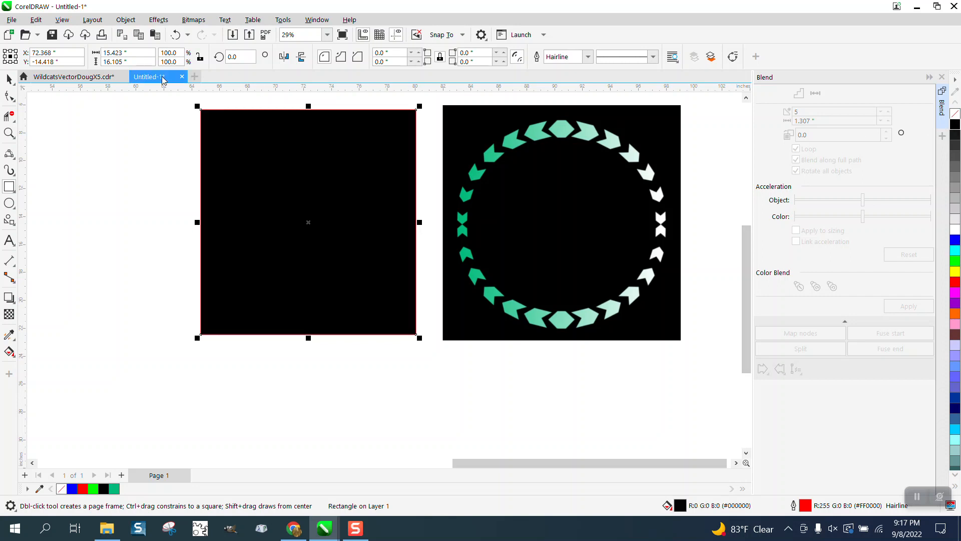
Send the black rectangle to the back of the page, behind the gradient ring
{"action": "left_click", "coordinate": [125, 20]}
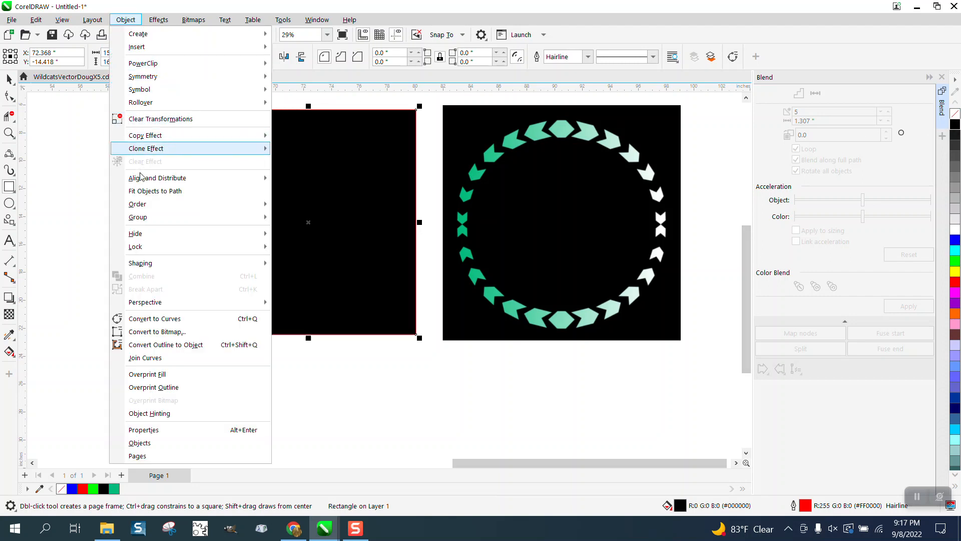
{"action": "mouse_move", "coordinate": [146, 206]}
{"action": "left_click", "coordinate": [310, 219]}
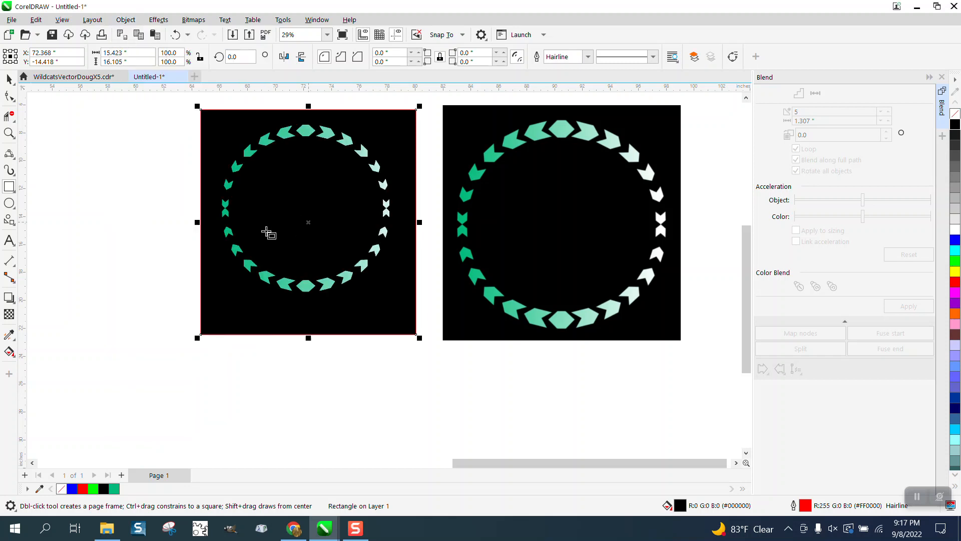
{"action": "left_click", "coordinate": [7, 80]}
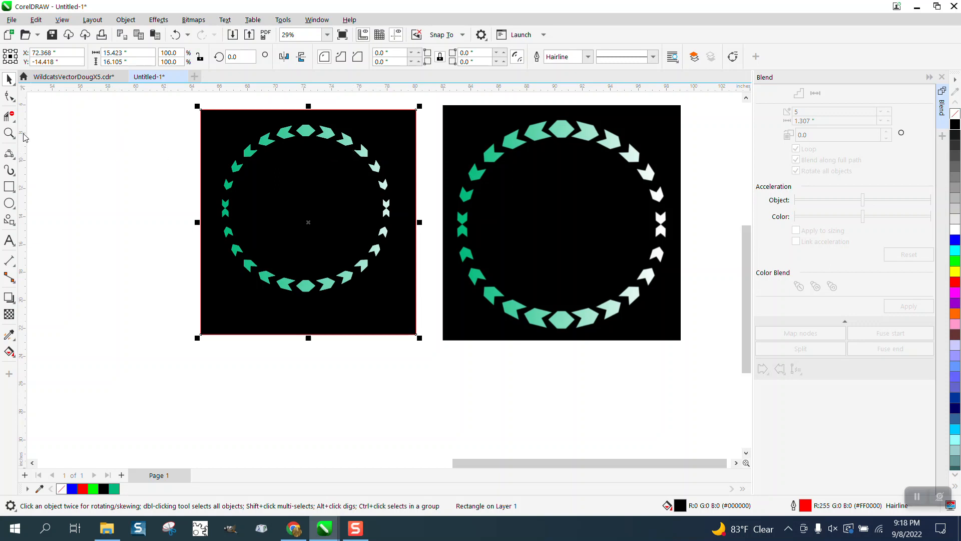
Examine the ring's chevrons and gradient up close against the reference image
{"action": "left_click", "coordinate": [9, 132]}
{"action": "left_click", "coordinate": [422, 186]}
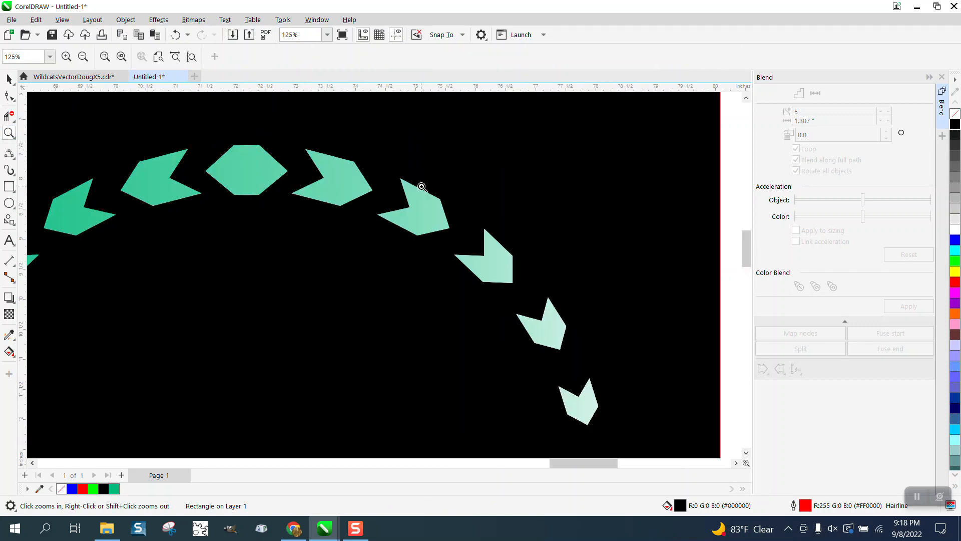
{"action": "scroll", "coordinate": [421, 186], "scroll_direction": "down", "scroll_amount": 3}
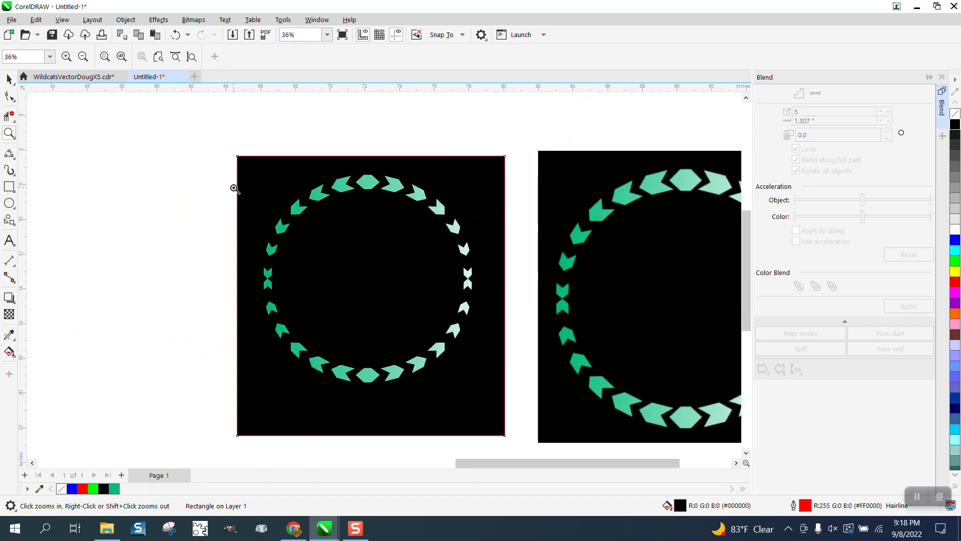
{"action": "left_click_drag", "start_coordinate": [234, 189], "coordinate": [577, 318]}
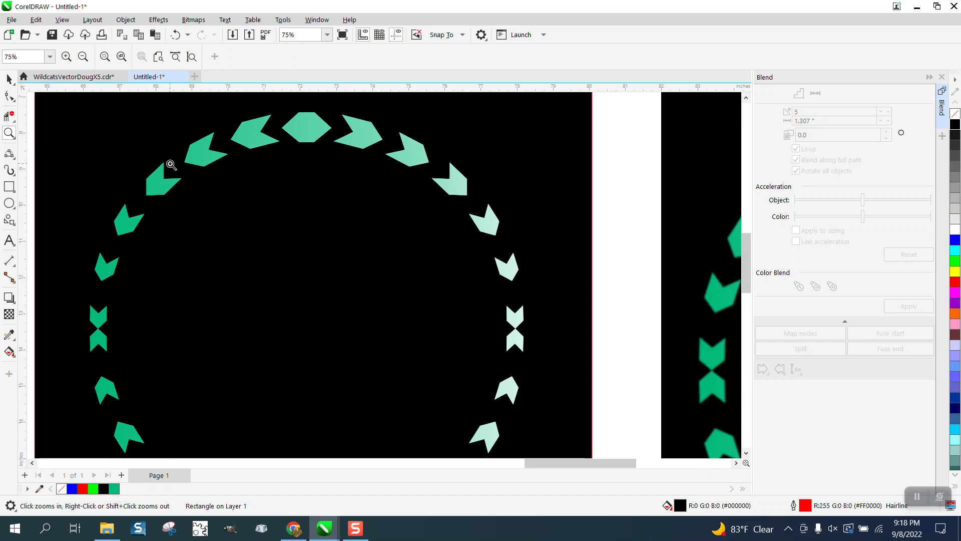
{"action": "scroll", "coordinate": [236, 165], "scroll_direction": "down", "scroll_amount": 3}
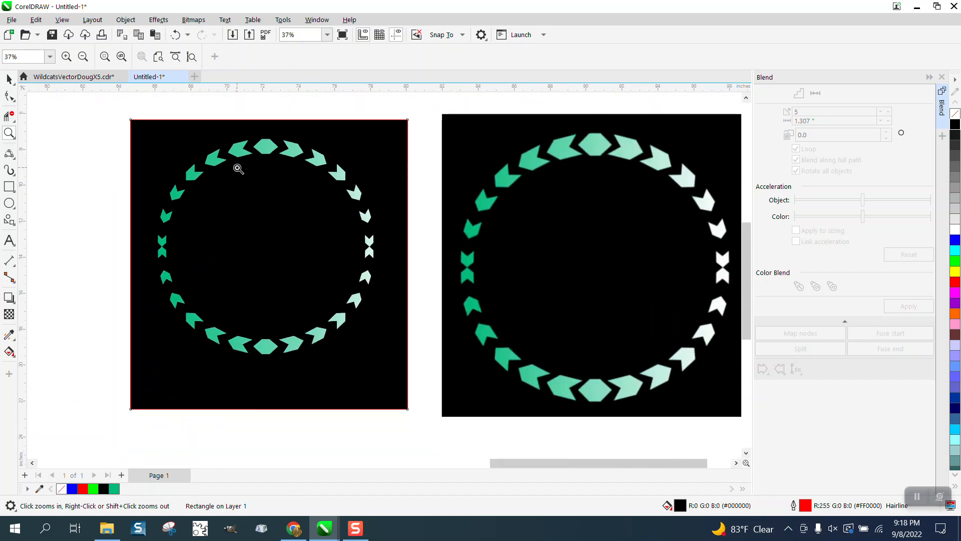
Select the black background rectangle behind the ring
{"action": "left_click", "coordinate": [9, 79]}
{"action": "left_click", "coordinate": [173, 141]}
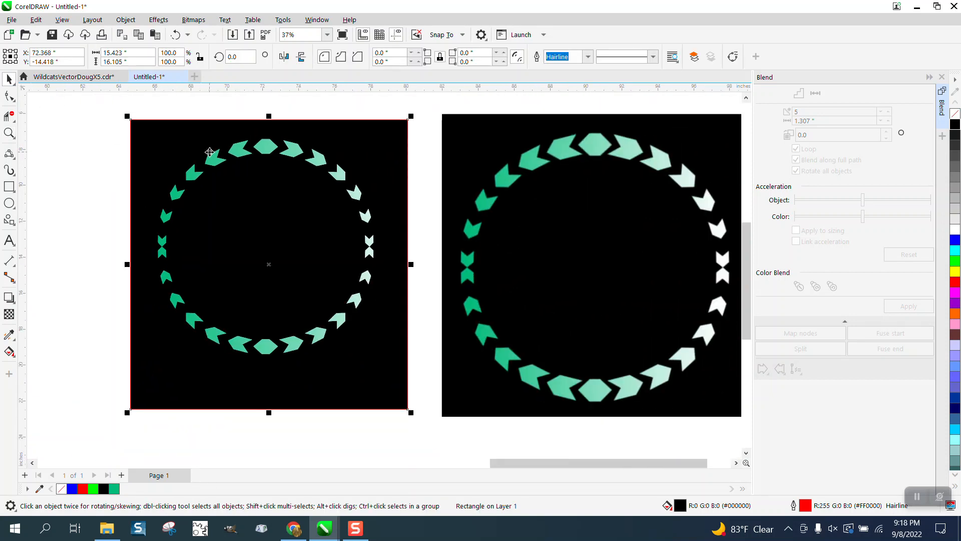